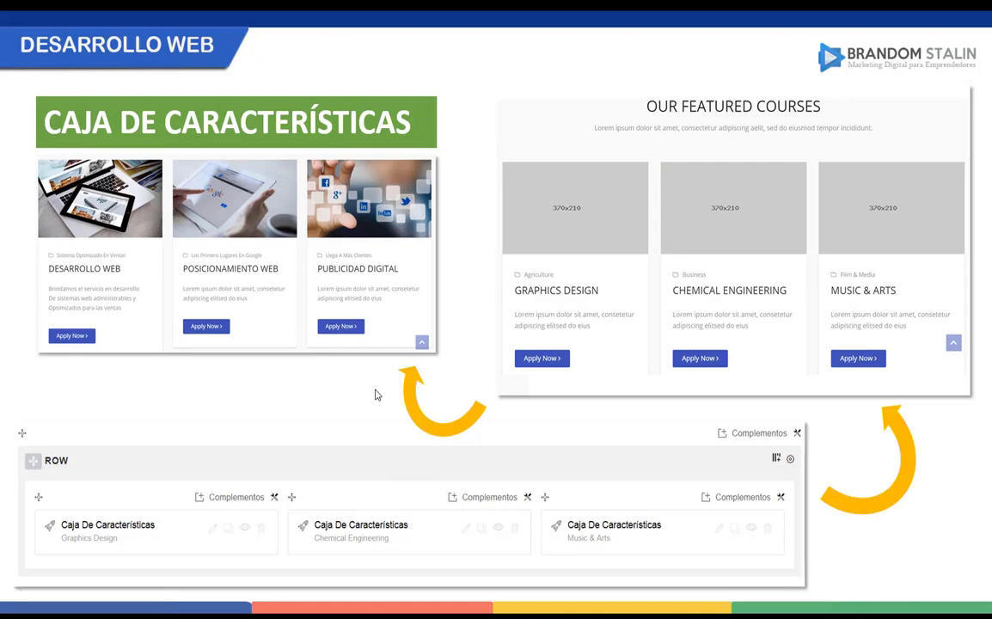
End the slideshow, switch to the gandlia.com page in Chrome and examine the Our Featured Courses section
key("Escape")
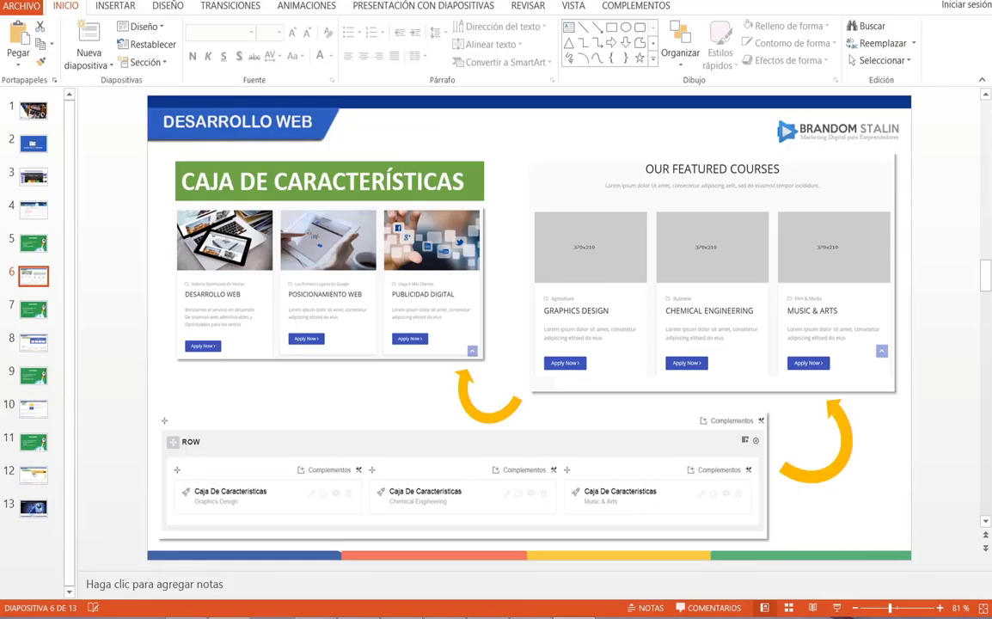
key("alt+Tab")
scroll(332, 209, "up", 5)
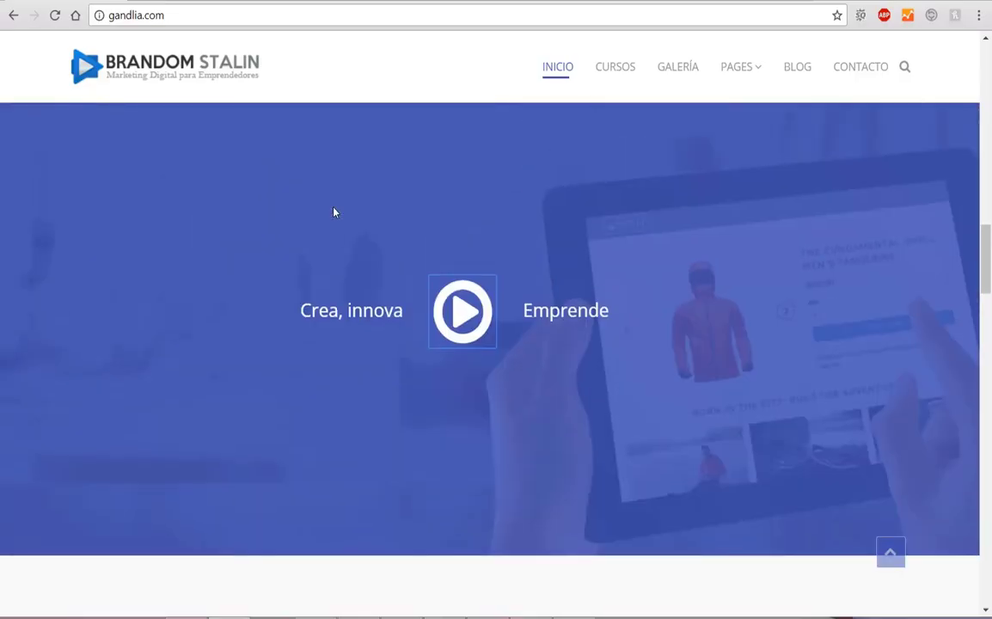
scroll(335, 212, "down", 6)
scroll(337, 276, "up", 1)
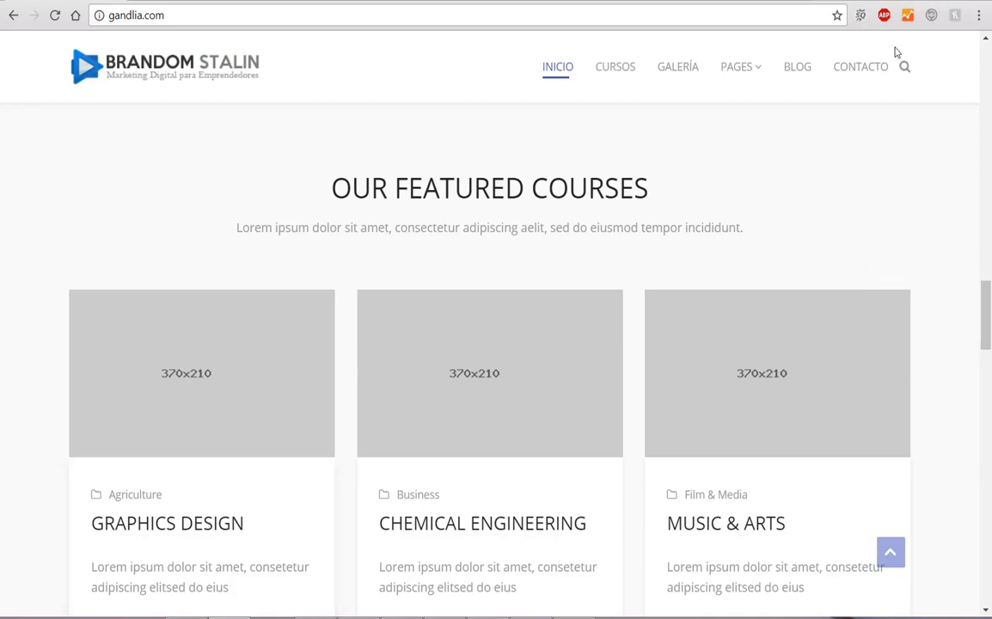
Check the file size of 01.jpg in the cursos folder inside IMAGENES-RECURSOS on the desktop
key("alt+Tab")
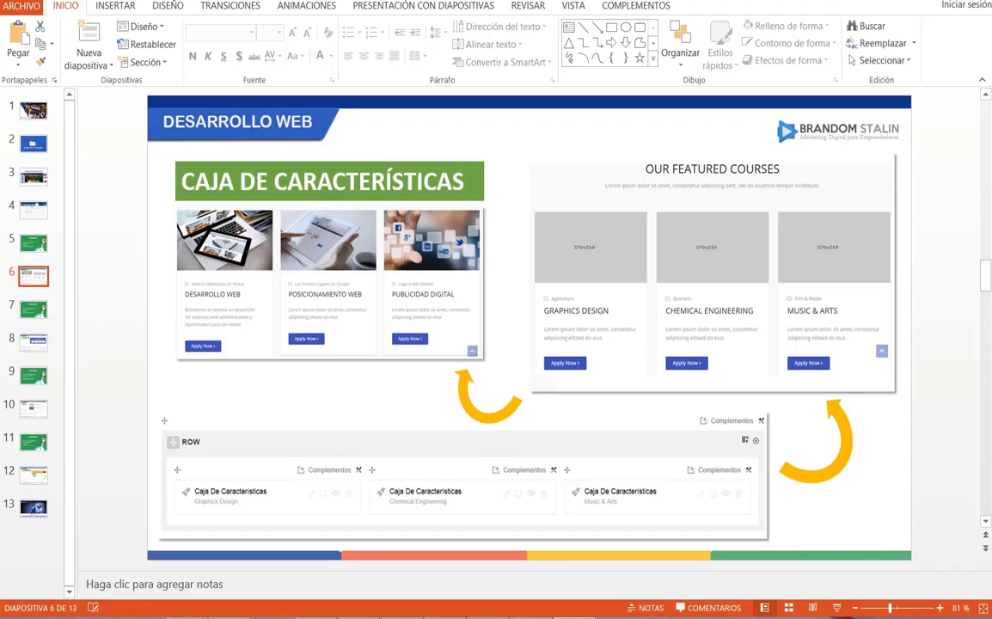
key("super+d")
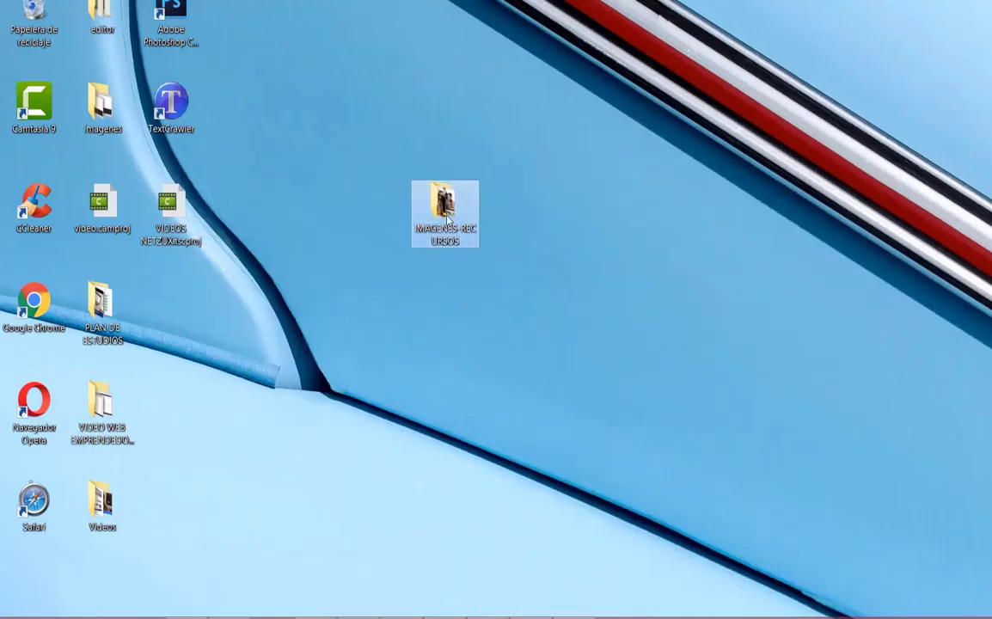
double_click(446, 214)
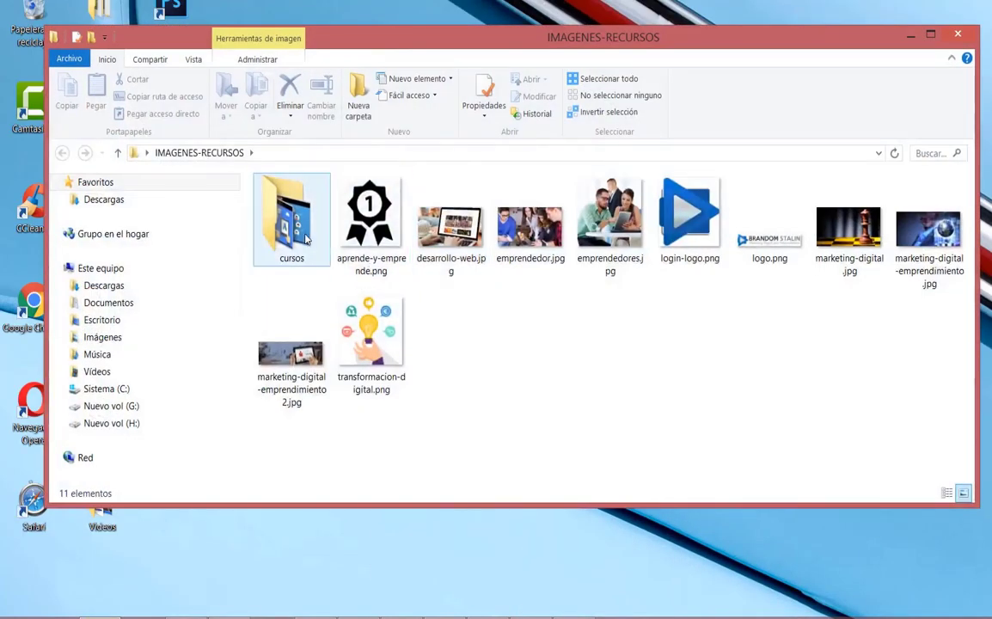
double_click(296, 225)
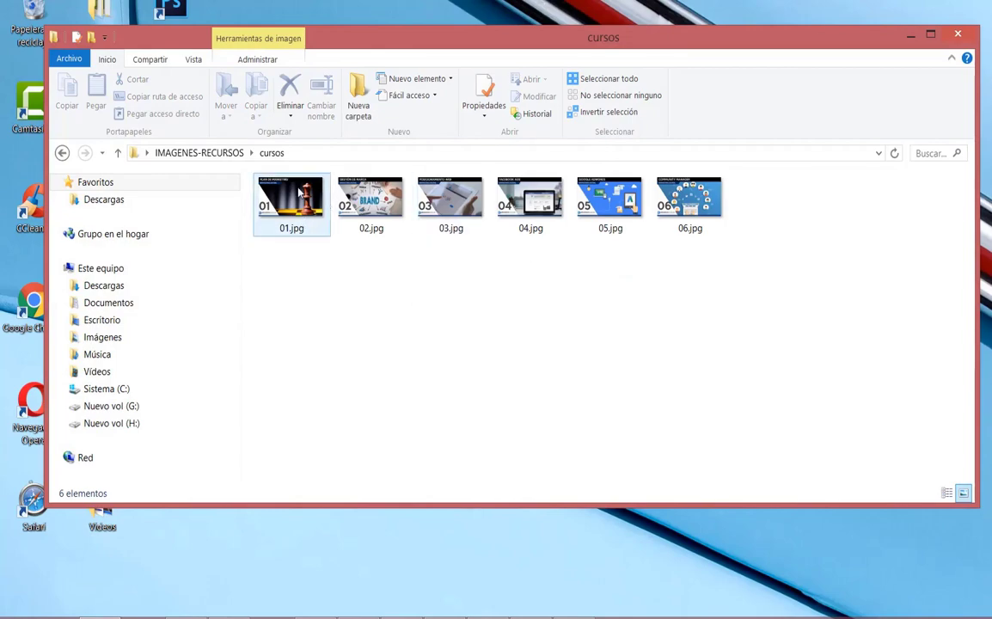
right_click(291, 193)
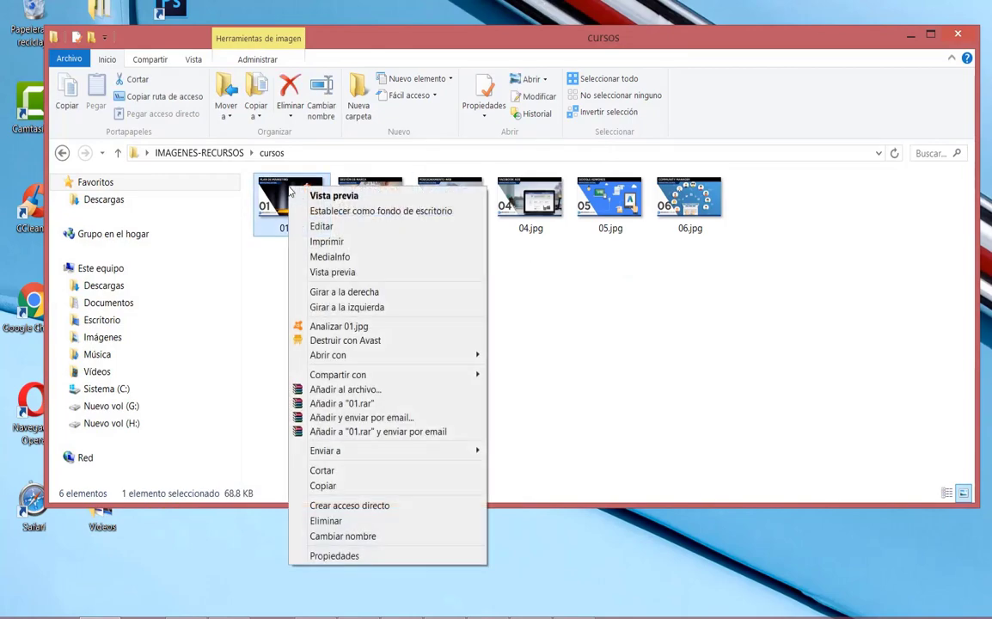
left_click(352, 556)
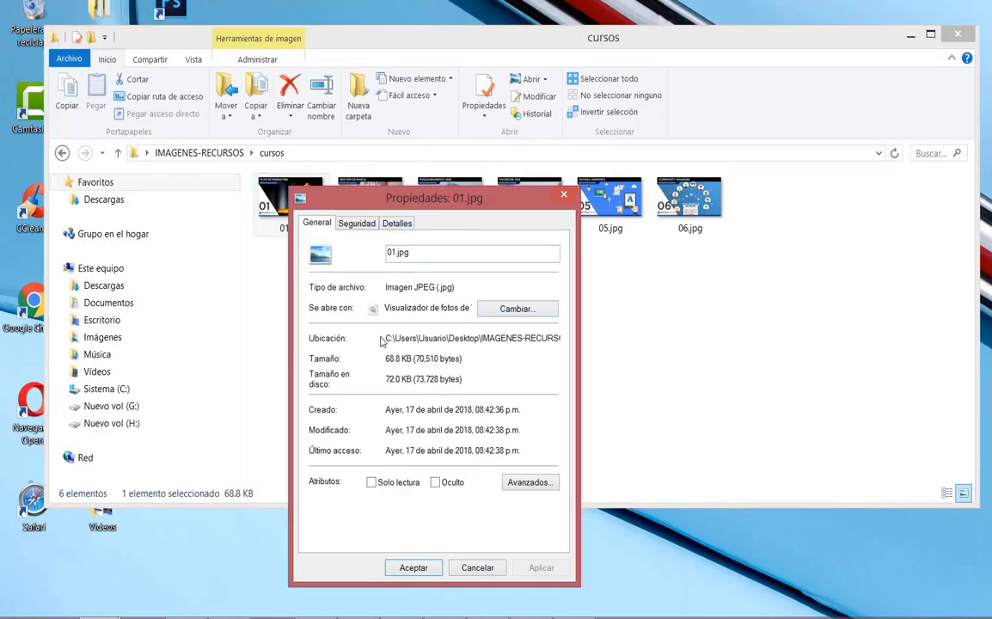
left_click_drag(387, 358, 410, 356)
left_click(562, 199)
left_click(416, 283)
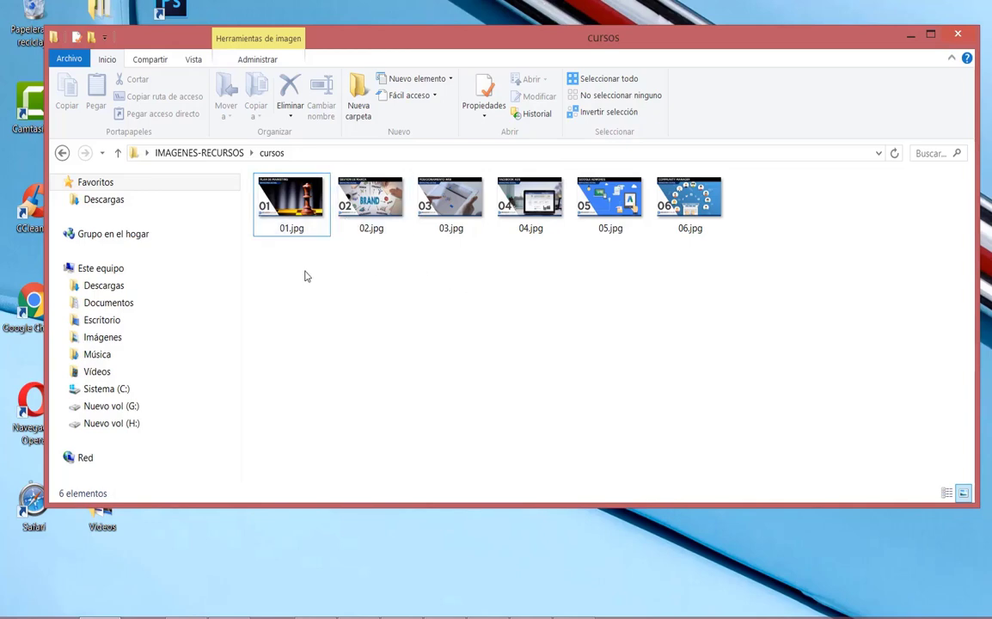
left_click(300, 214)
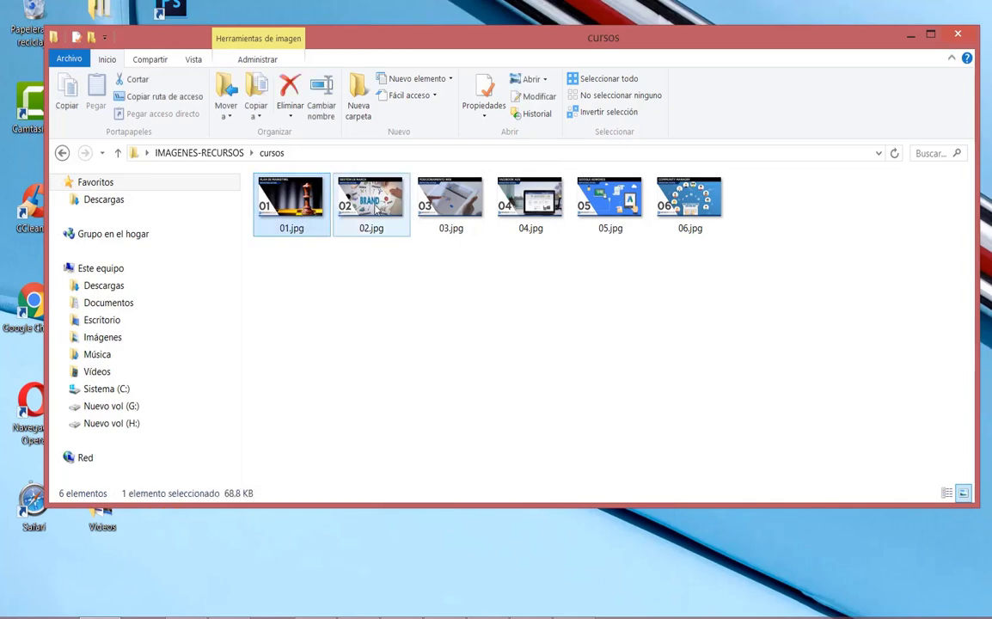
left_click(371, 199)
left_click(450, 200)
left_click(311, 312)
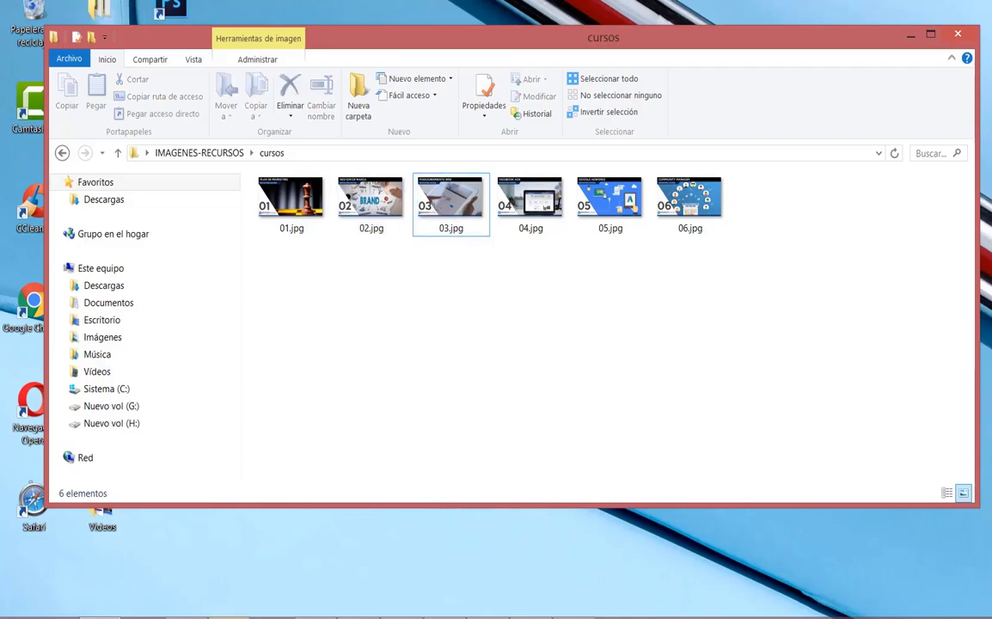
Switch to Chrome, search Google for "tiny png" and open the TinyPNG website
left_click(206, 541)
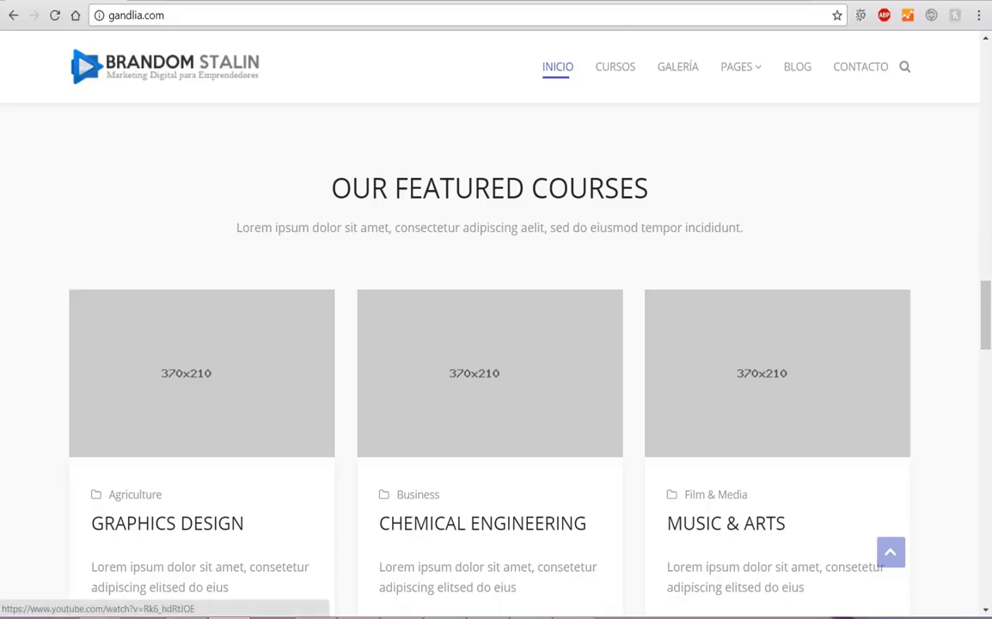
key("ctrl+Tab")
left_click(313, 363)
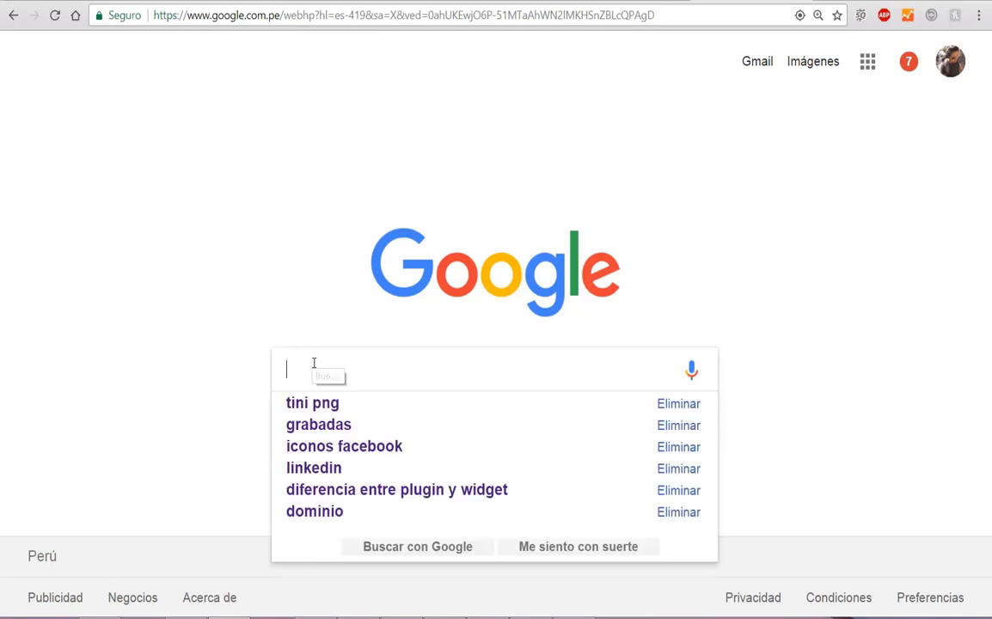
type("tiny")
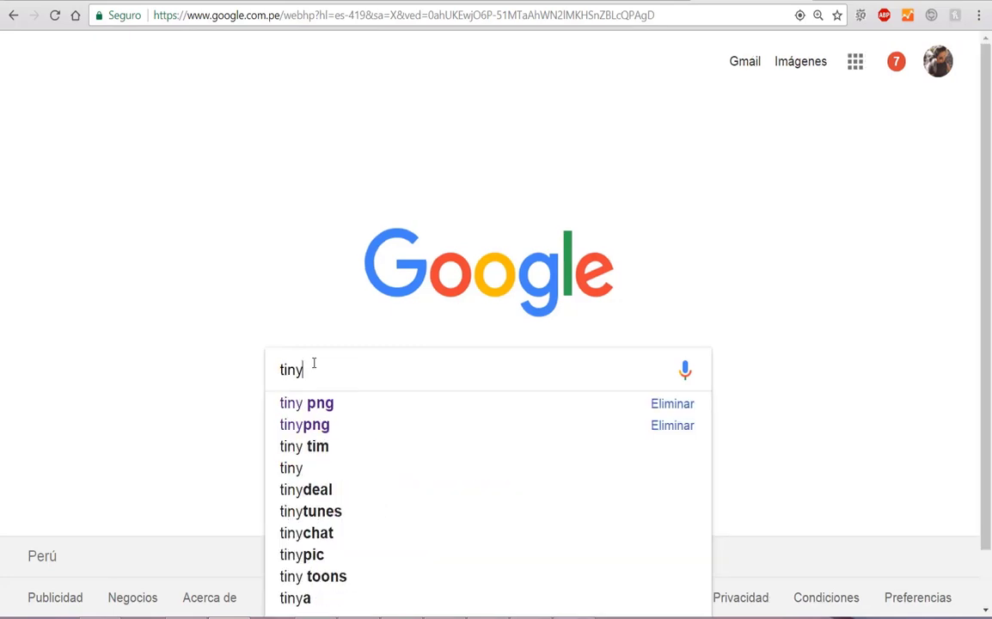
left_click(309, 403)
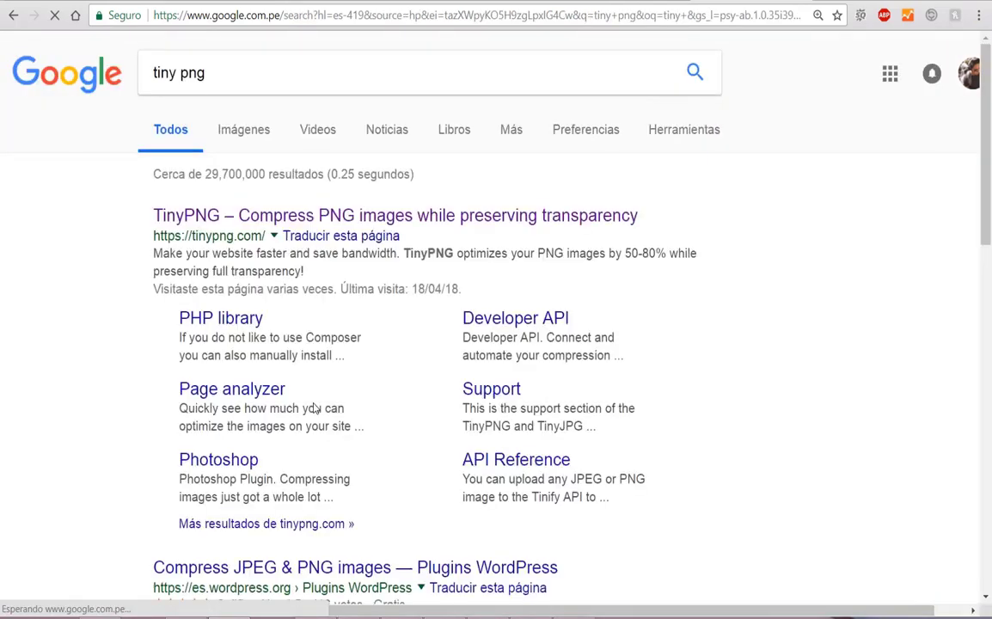
left_click(267, 220)
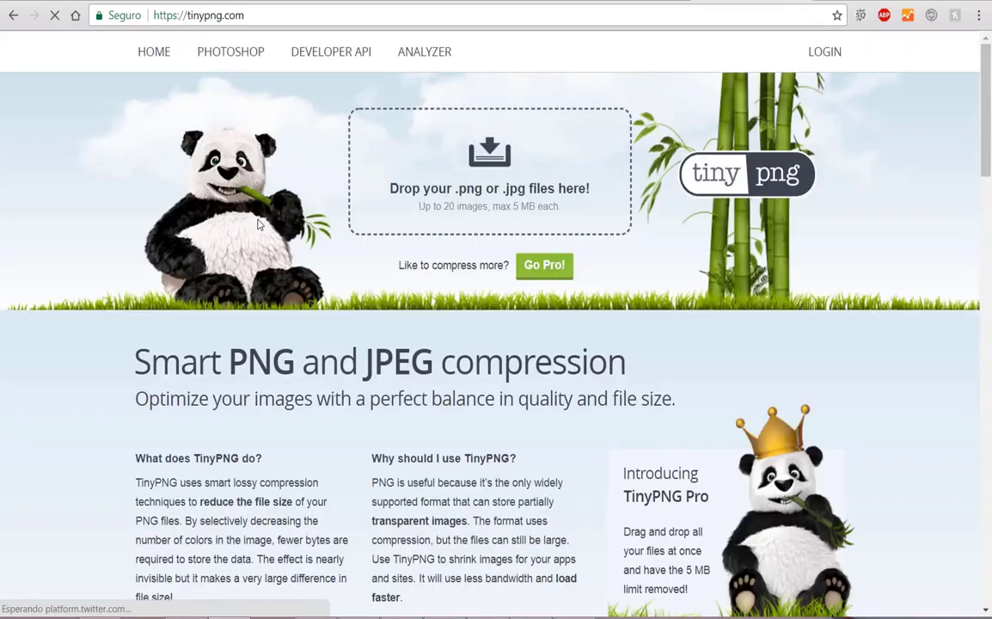
Upload 01.jpg, 02.jpg and 03.jpg from the cursos folder to TinyPNG for compression
left_click(495, 156)
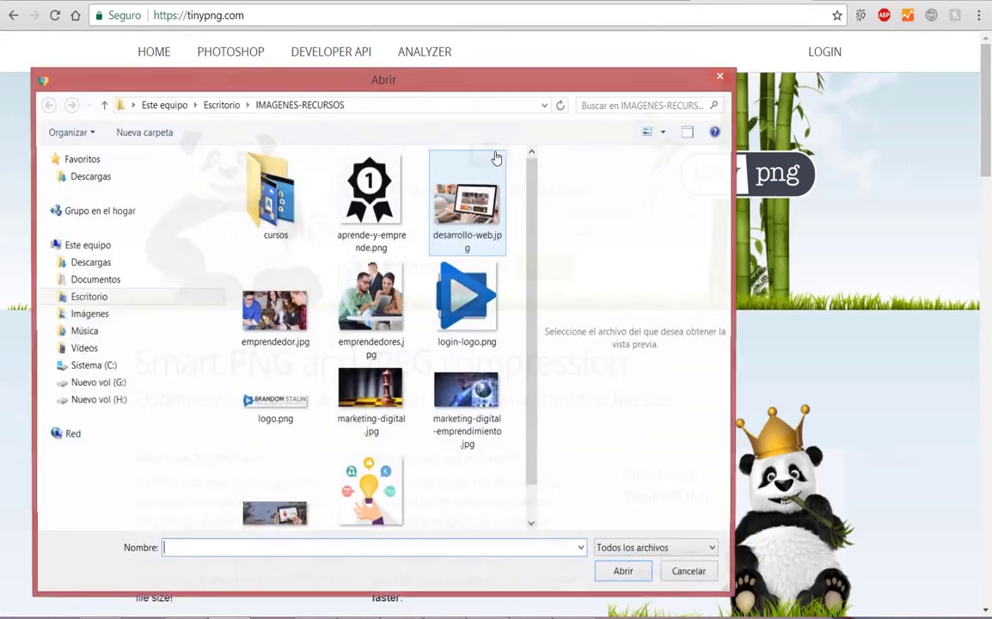
double_click(264, 215)
left_click(289, 188)
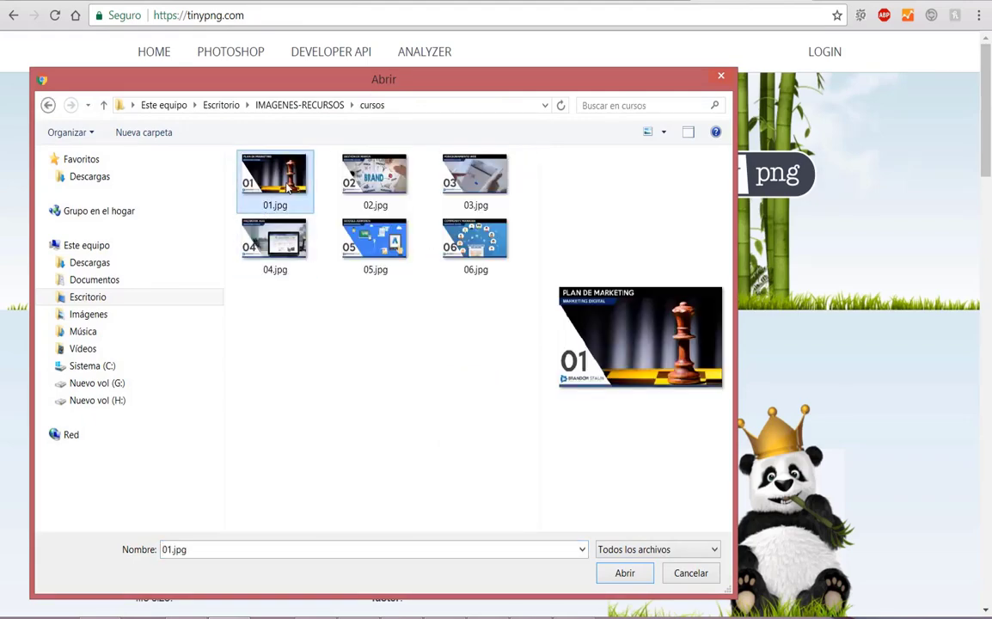
left_click(375, 180, "ctrl")
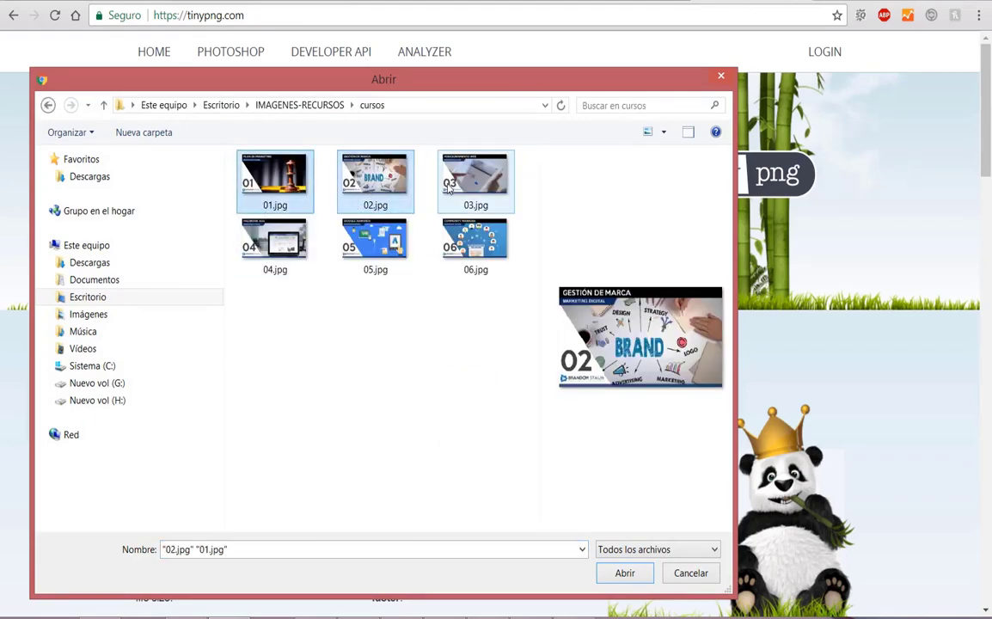
left_click(474, 181, "ctrl")
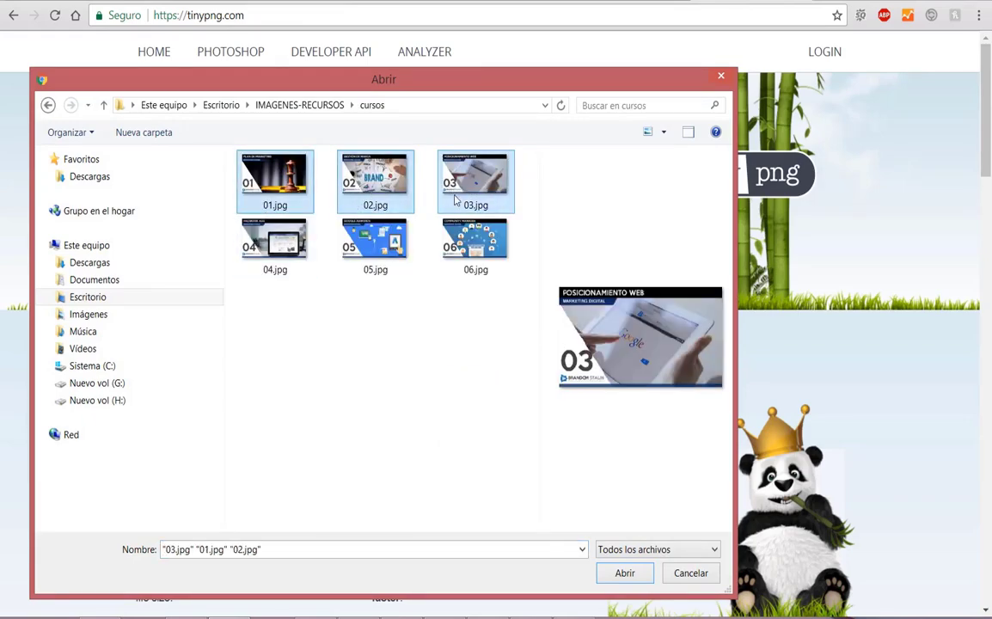
left_click(622, 572)
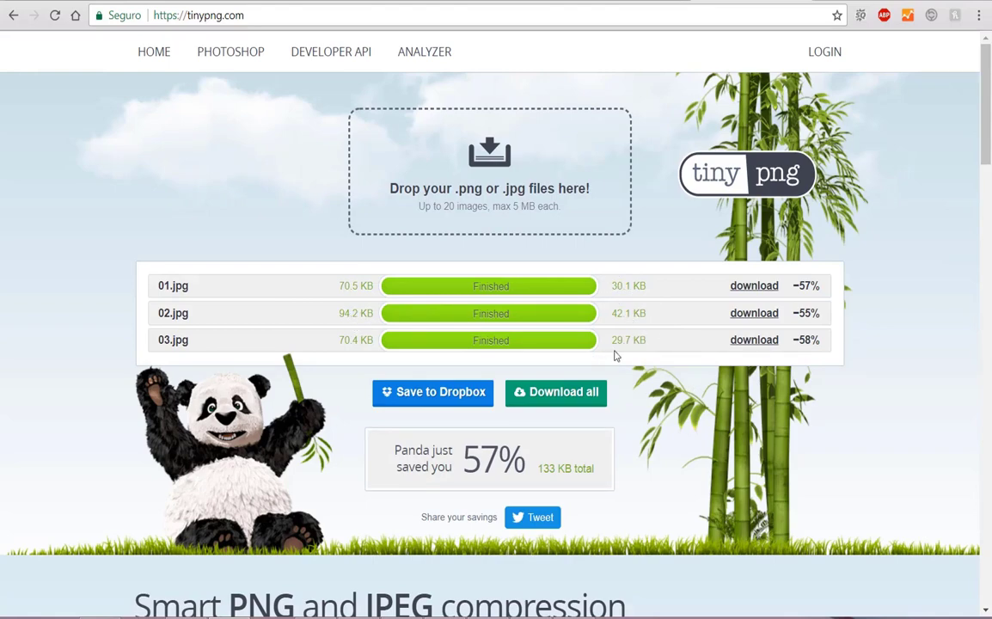
Download the compressed 01.jpg, 02.jpg and 03.jpg individually and dismiss the browser's download bar
left_click(748, 288)
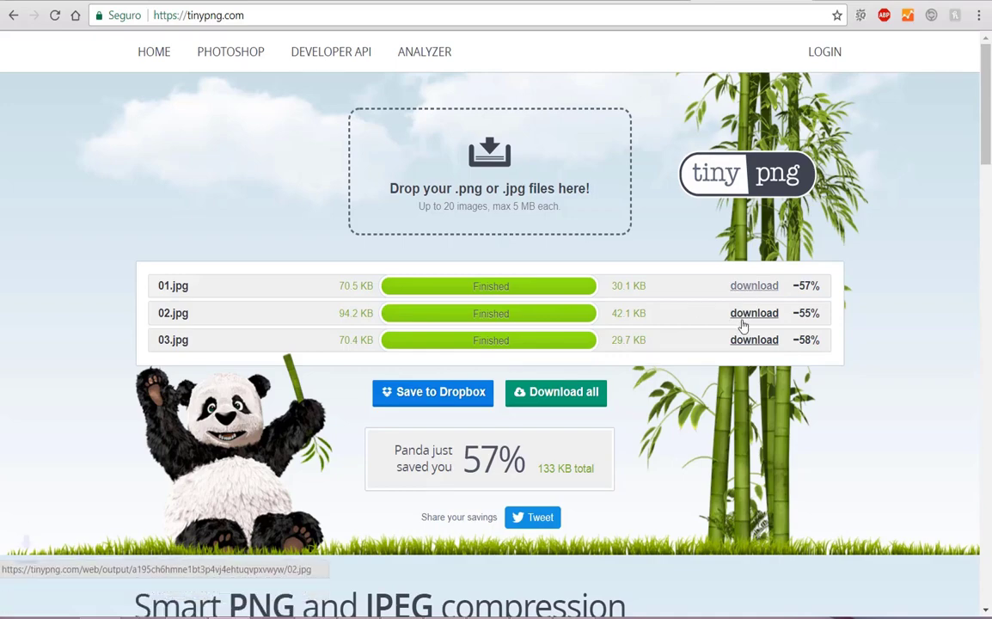
left_click(744, 314)
left_click(750, 342)
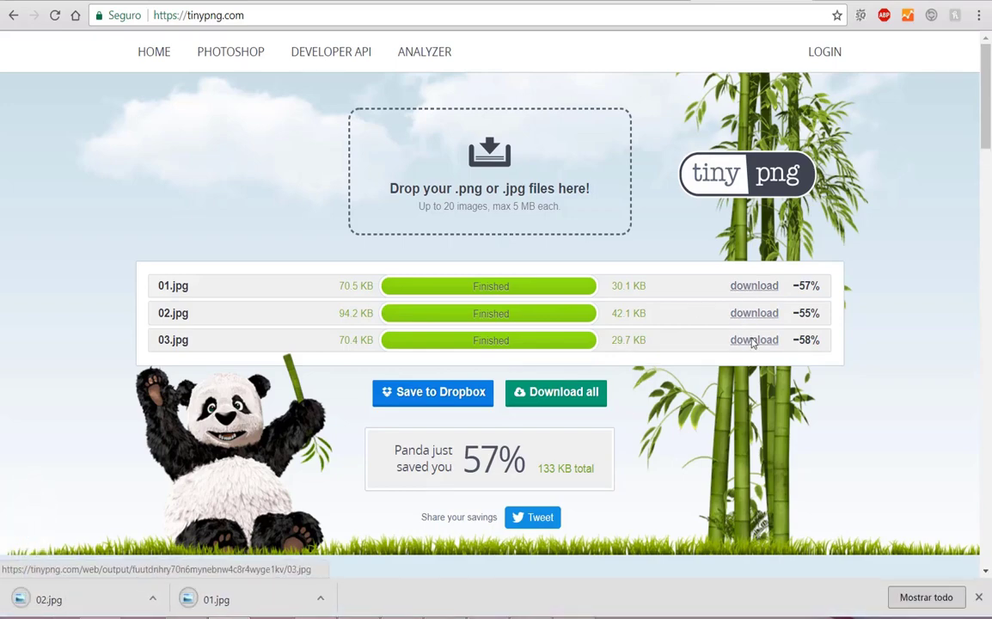
left_click(980, 597)
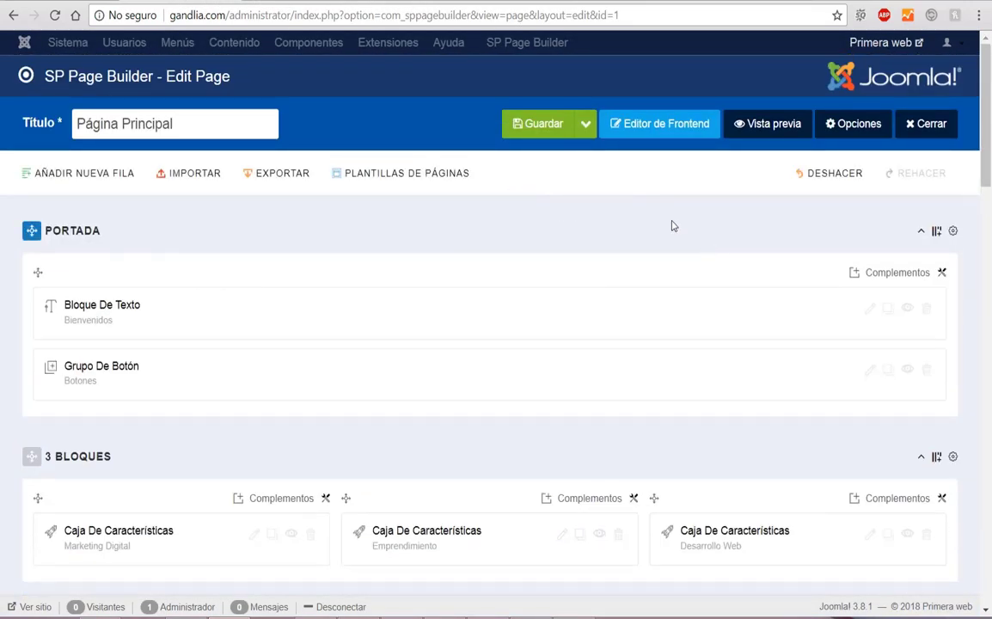
Close the Página Principal editor in Joomla and open the inicio folder of the Multimedia manager
left_click(929, 126)
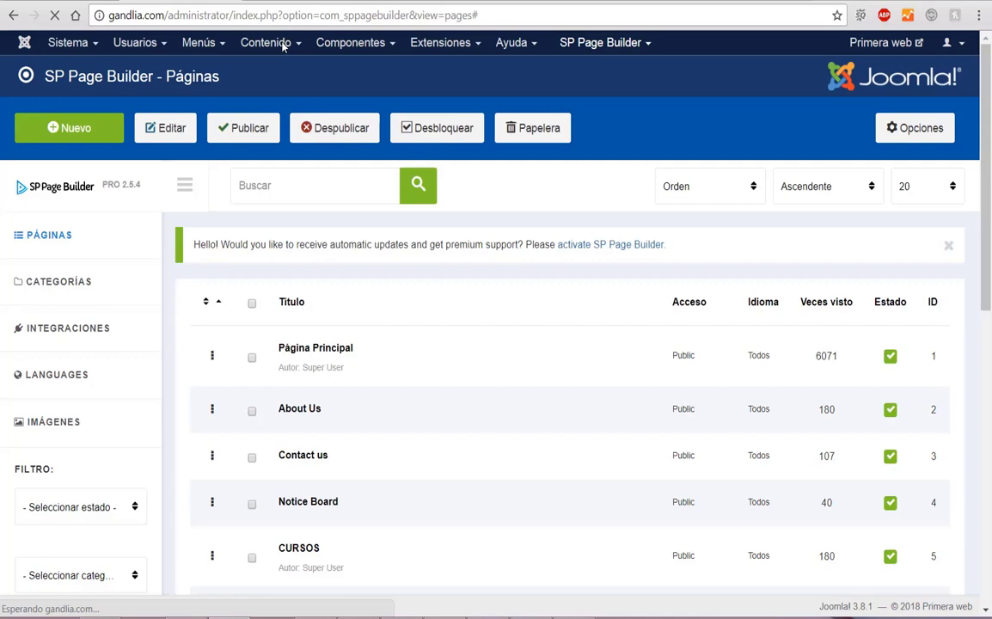
left_click(262, 43)
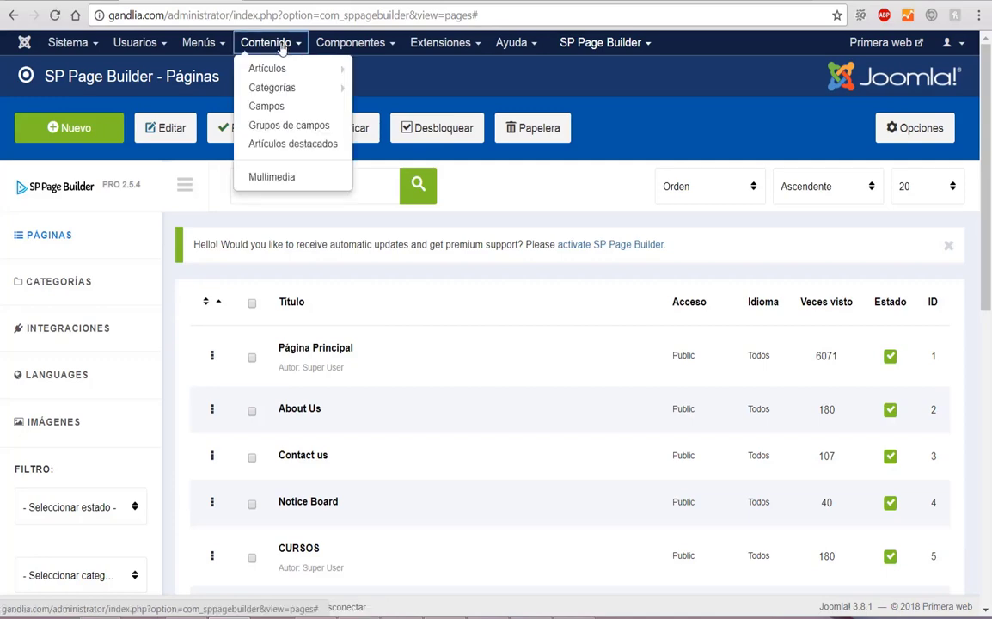
left_click(283, 175)
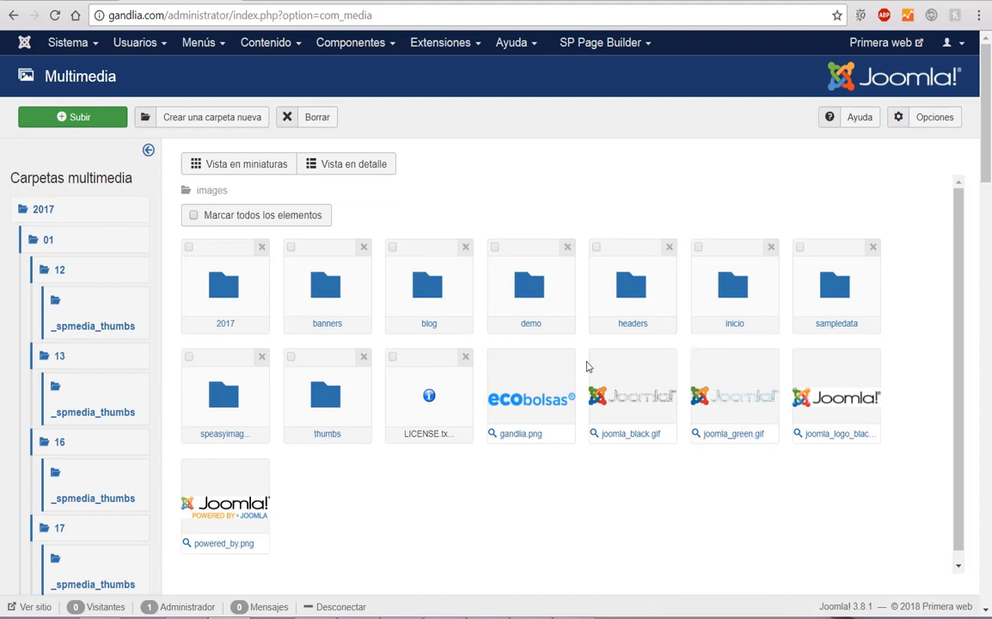
left_click(735, 284)
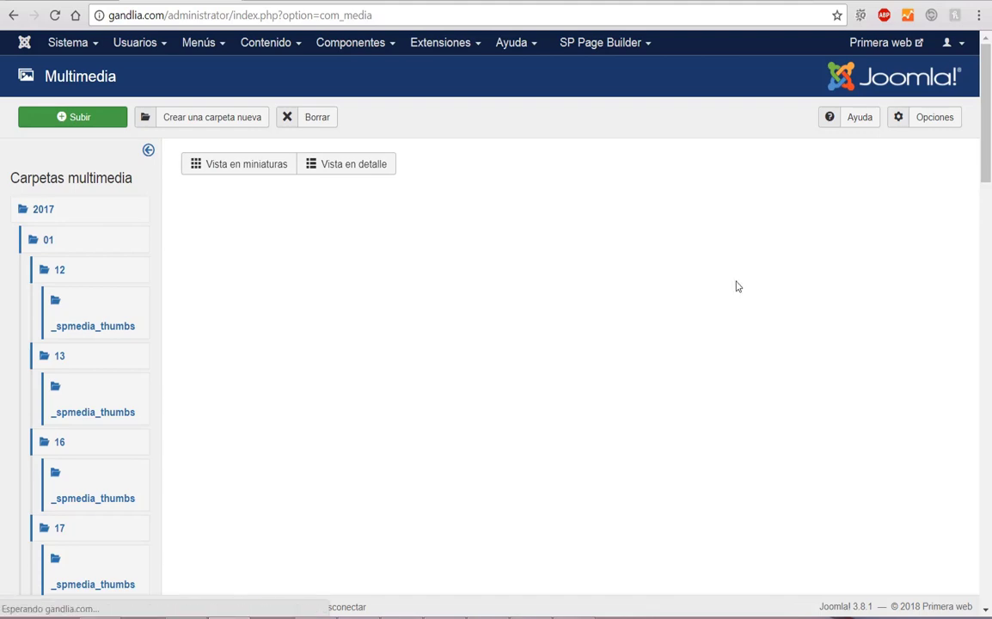
Start a file upload to the inicio media folder and browse to the Descargas folder
left_click(106, 121)
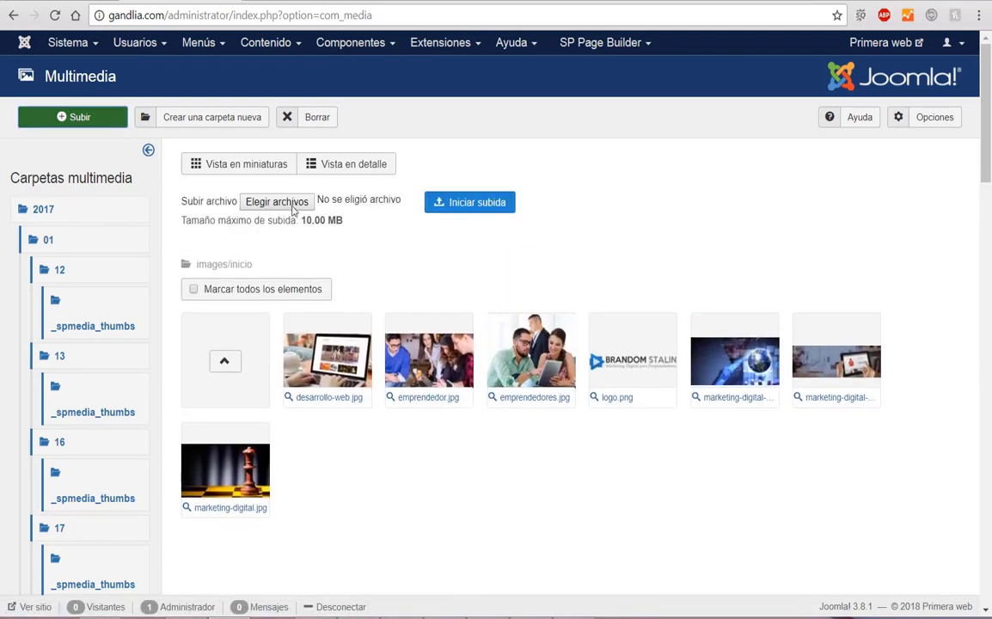
left_click(290, 207)
left_click(102, 176)
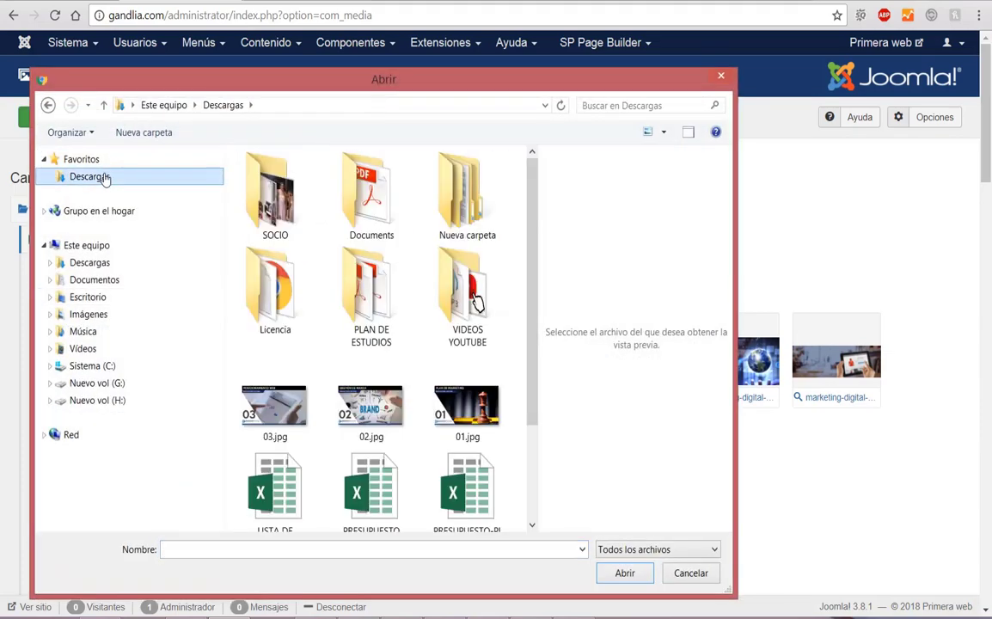
scroll(550, 466, "down", 3)
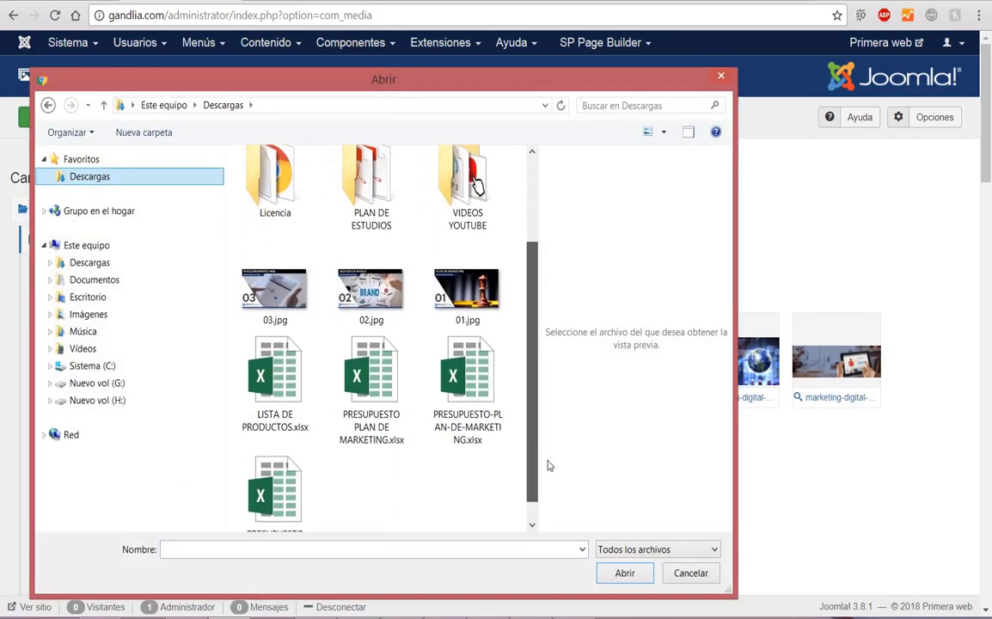
left_click(271, 286)
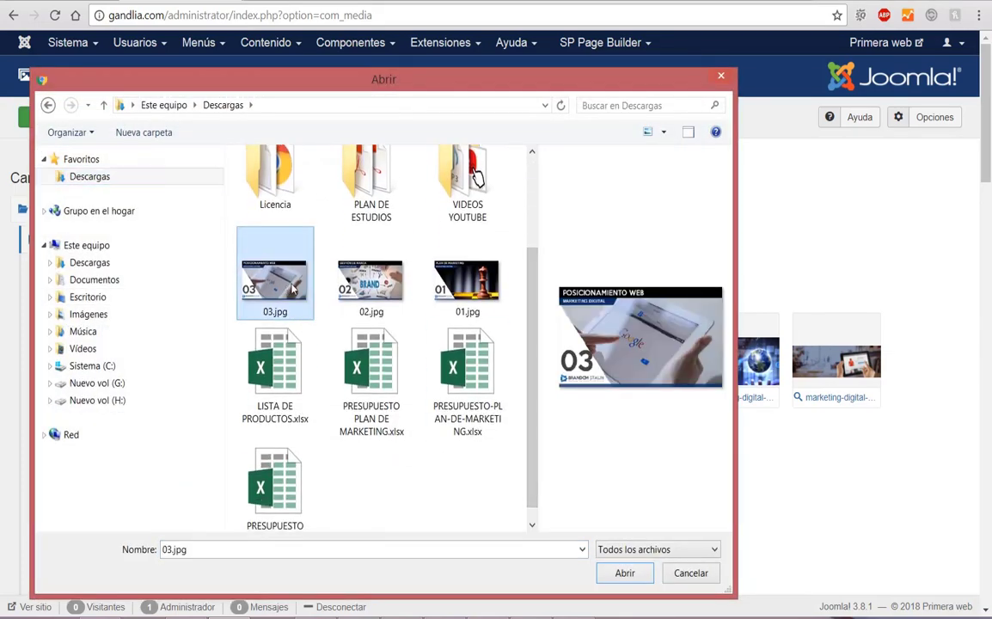
left_click(352, 288, "ctrl")
left_click(460, 283, "ctrl")
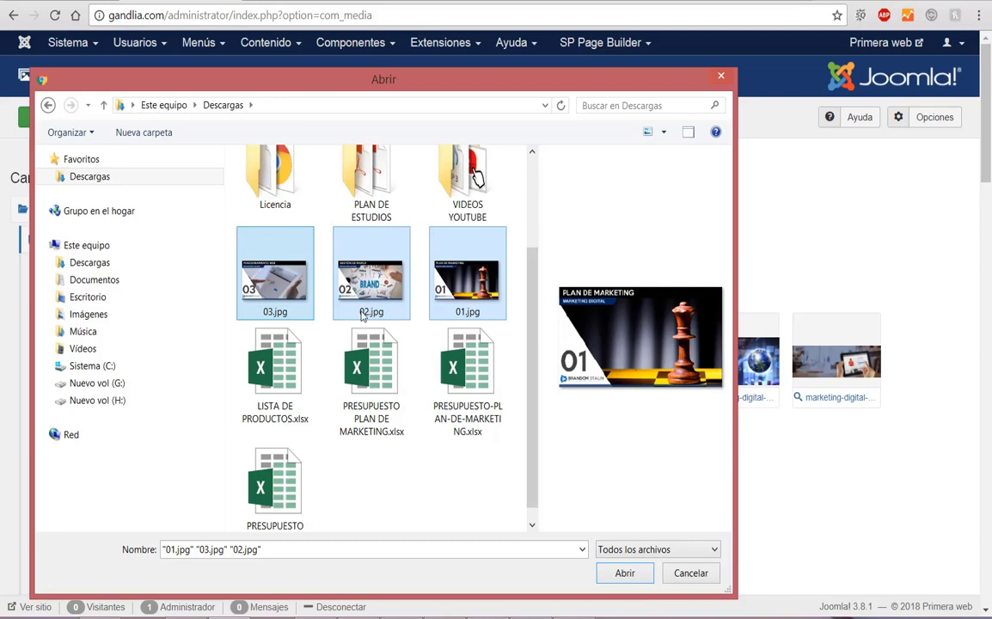
double_click(363, 316)
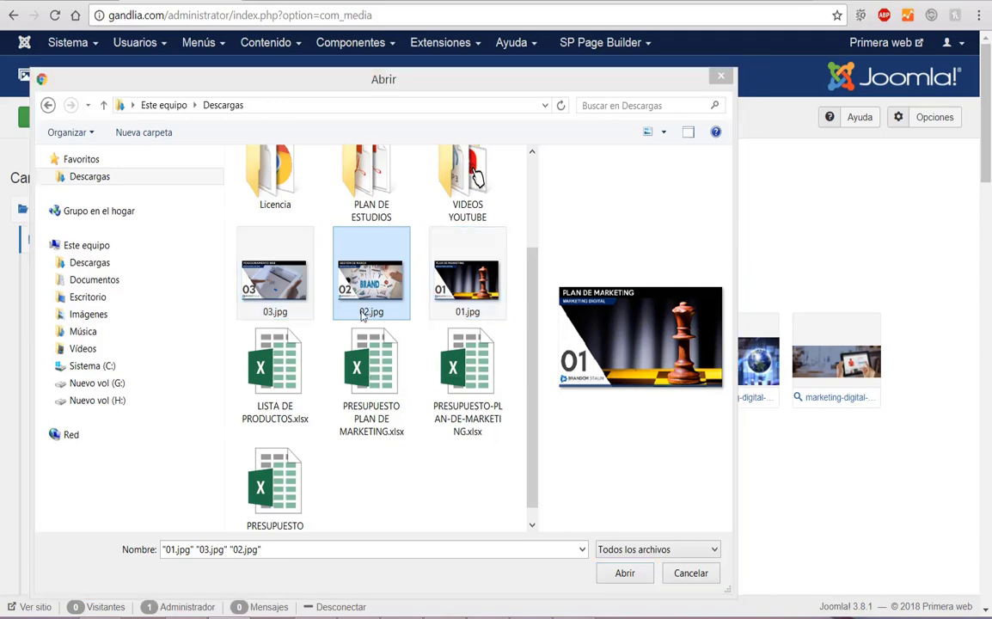
Rename 01.jpg in the Descargas folder as curso-marketing-digital.jpg
left_click(465, 316)
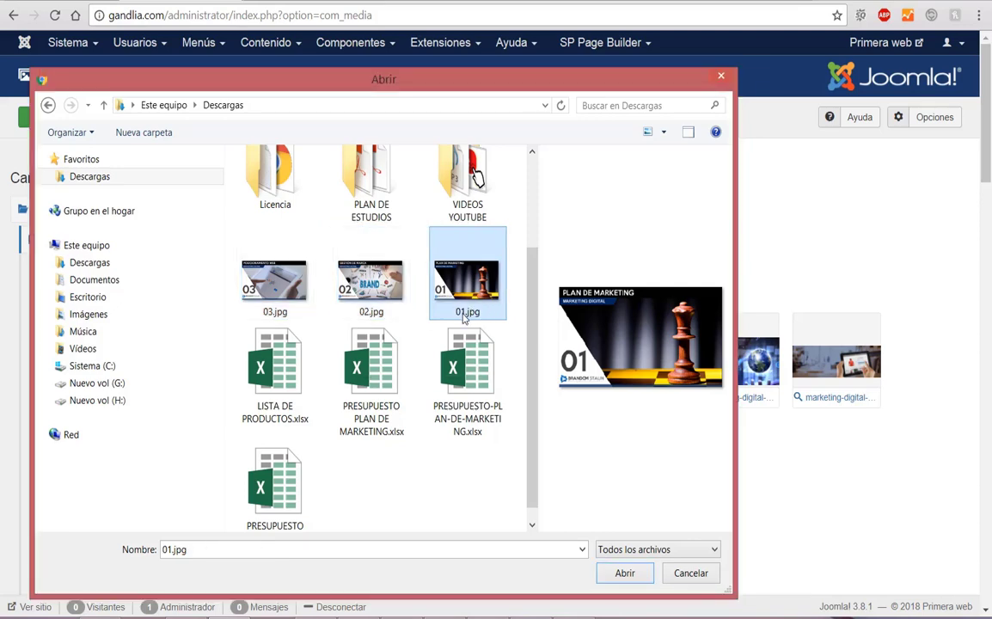
left_click(464, 314)
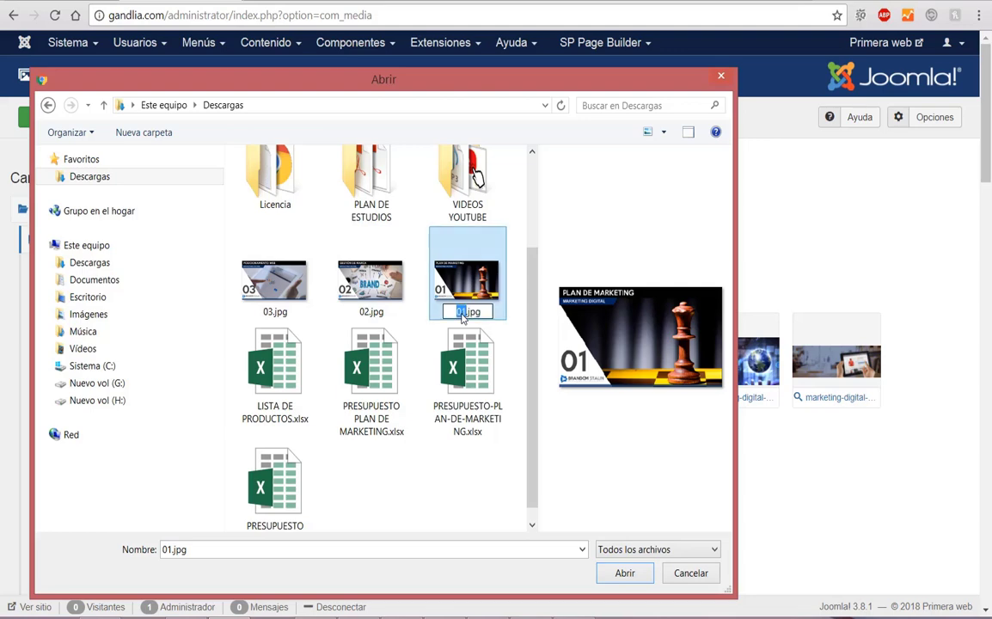
type("curso")
type("-")
type("marketi")
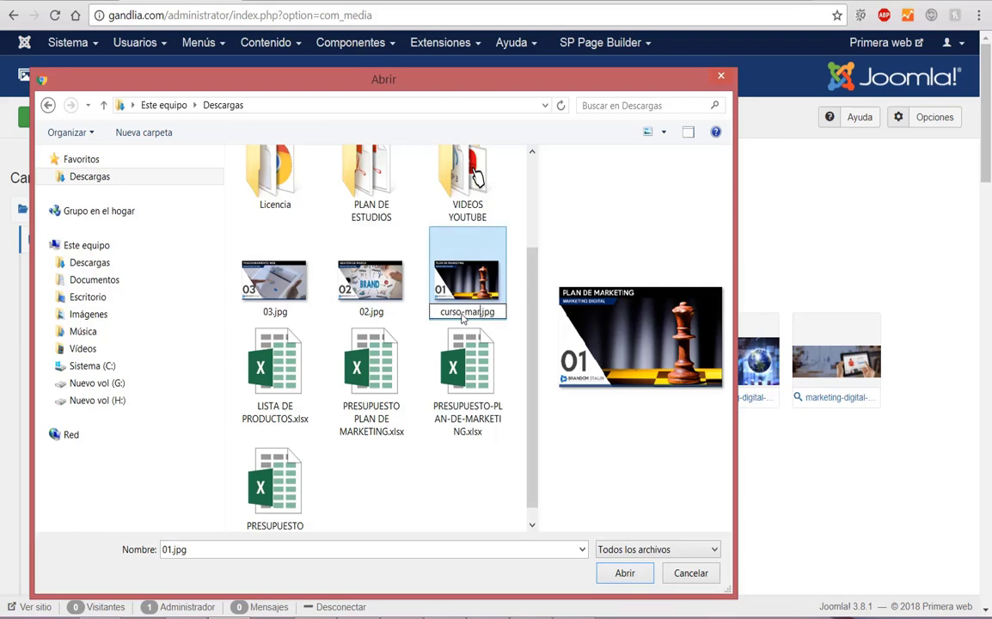
type("ng")
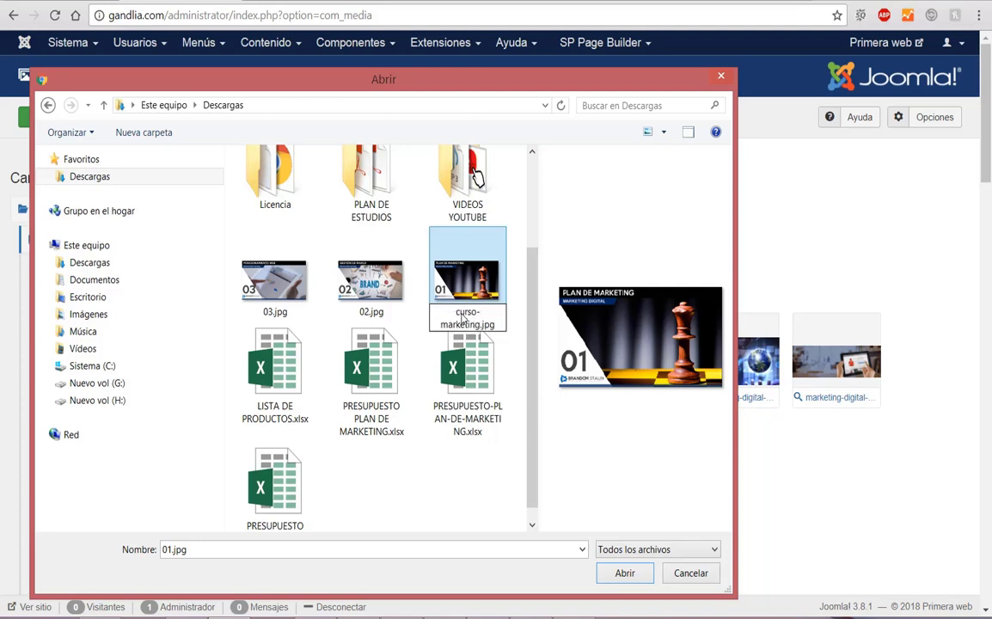
type("-digital")
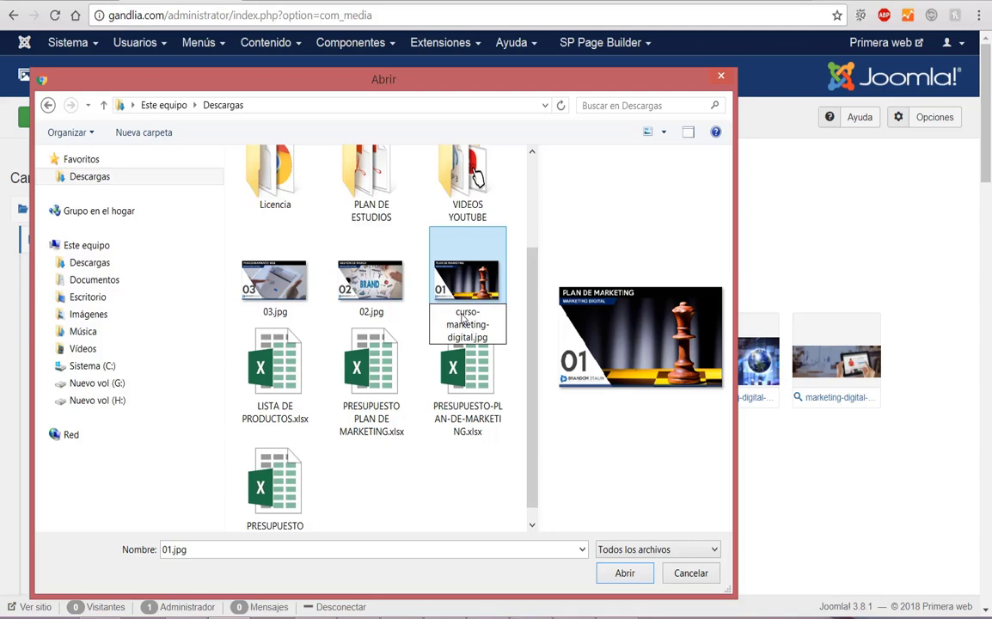
left_click(369, 279)
Upload curso-marketing-digital.jpg, 02.jpg and 03.jpg to the inicio media folder
left_click(471, 324)
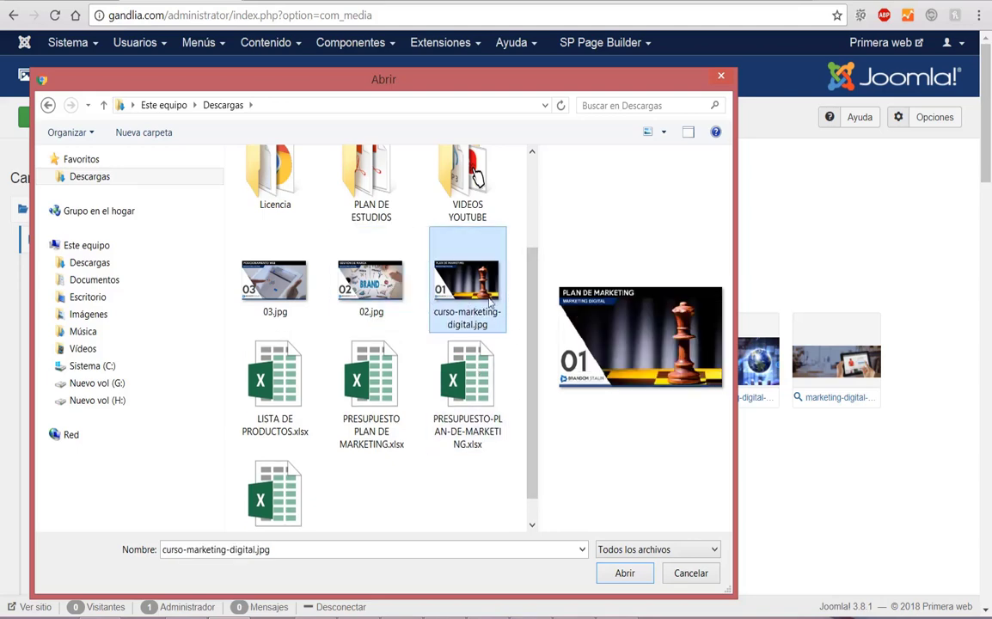
left_click(384, 292, "ctrl")
left_click(275, 268, "ctrl")
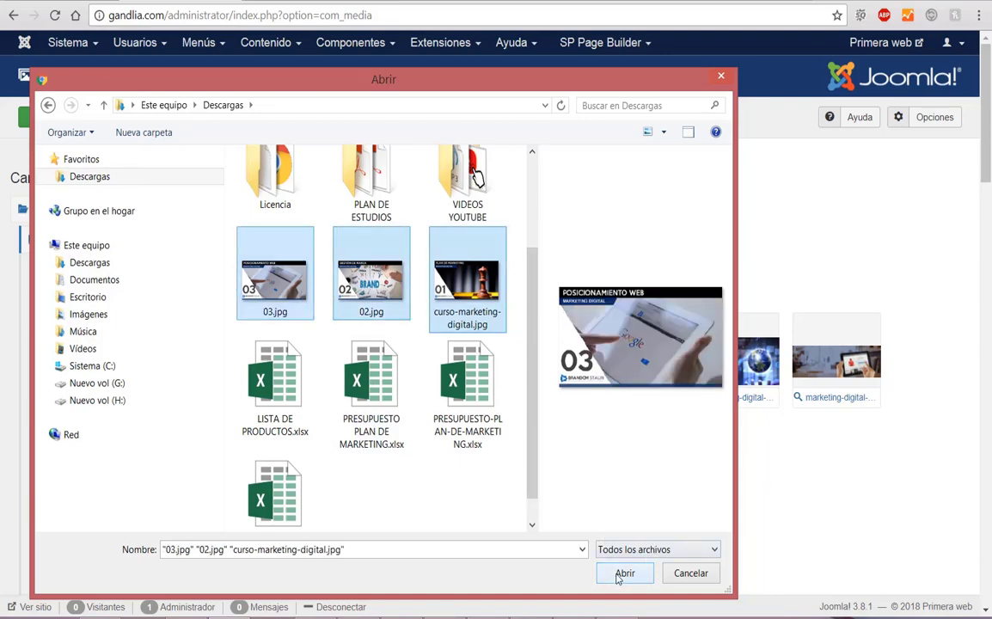
left_click(624, 573)
left_click(470, 209)
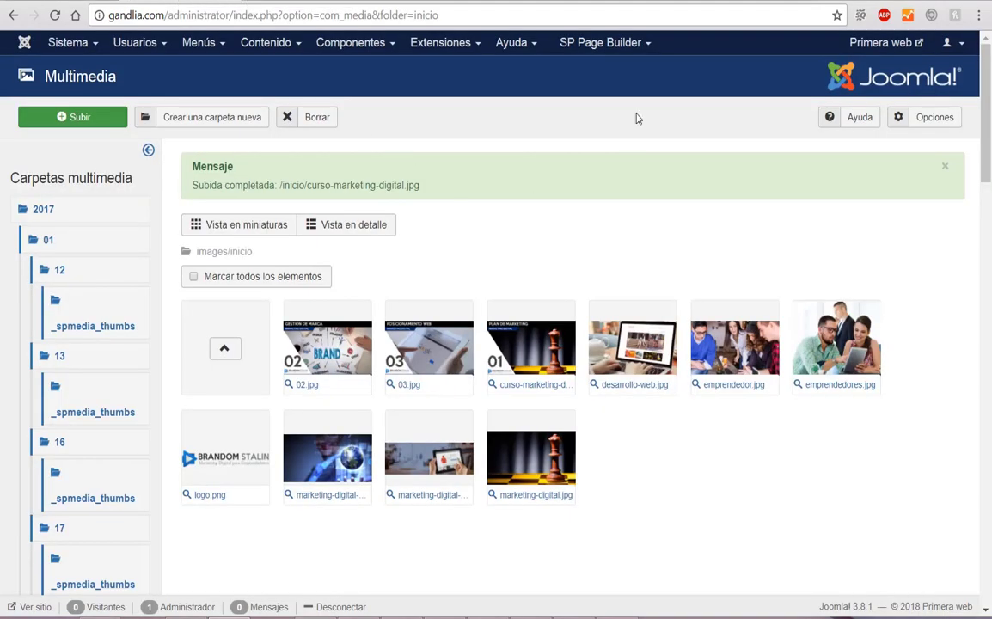
Open Página Principal for editing from the SP Page Builder page list
left_click(640, 43)
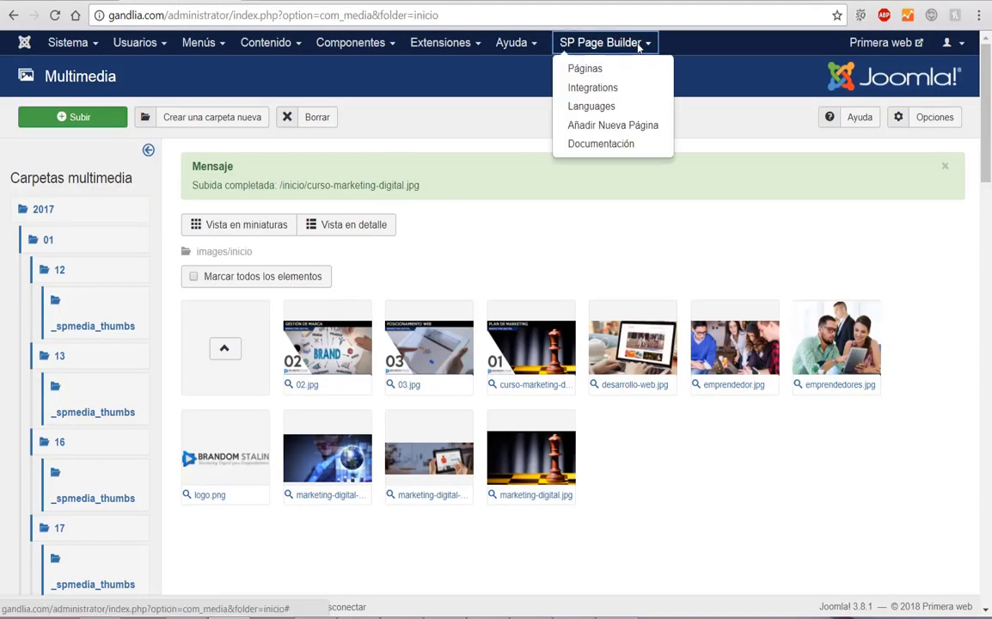
left_click(593, 69)
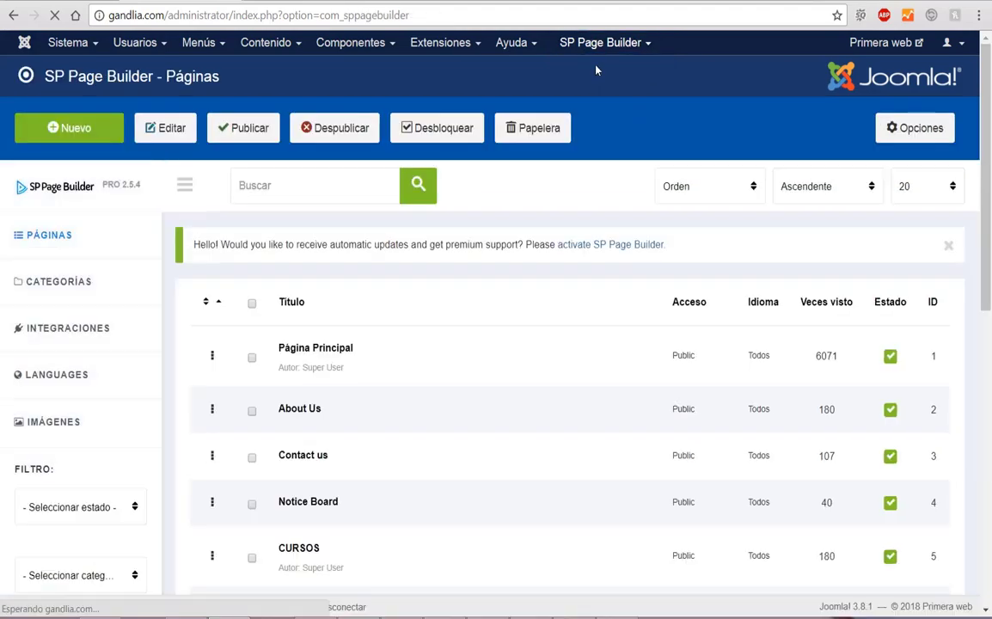
scroll(552, 220, "down", 3)
scroll(351, 267, "up", 2)
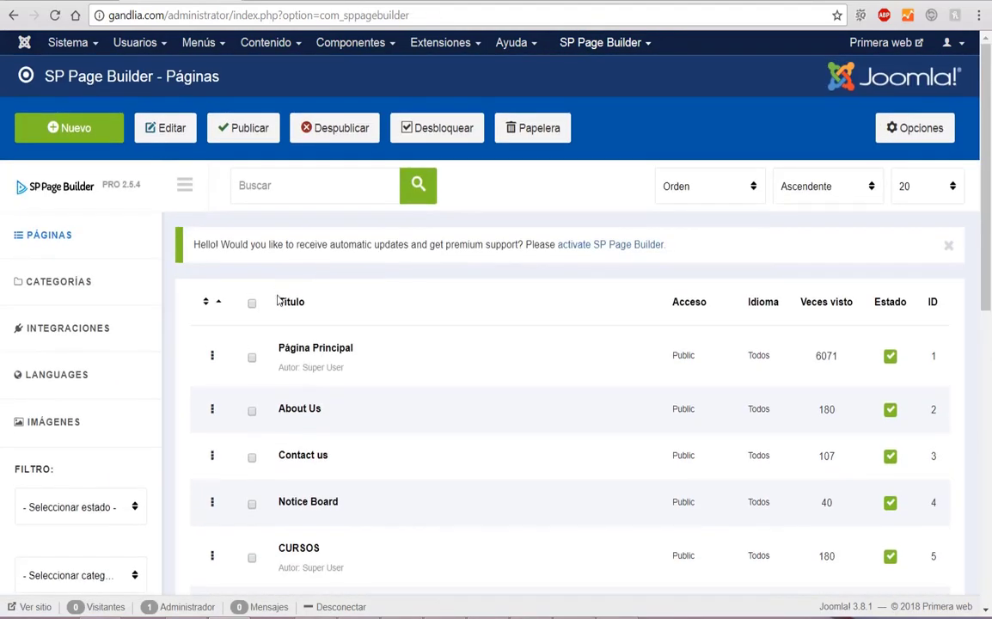
left_click(297, 352)
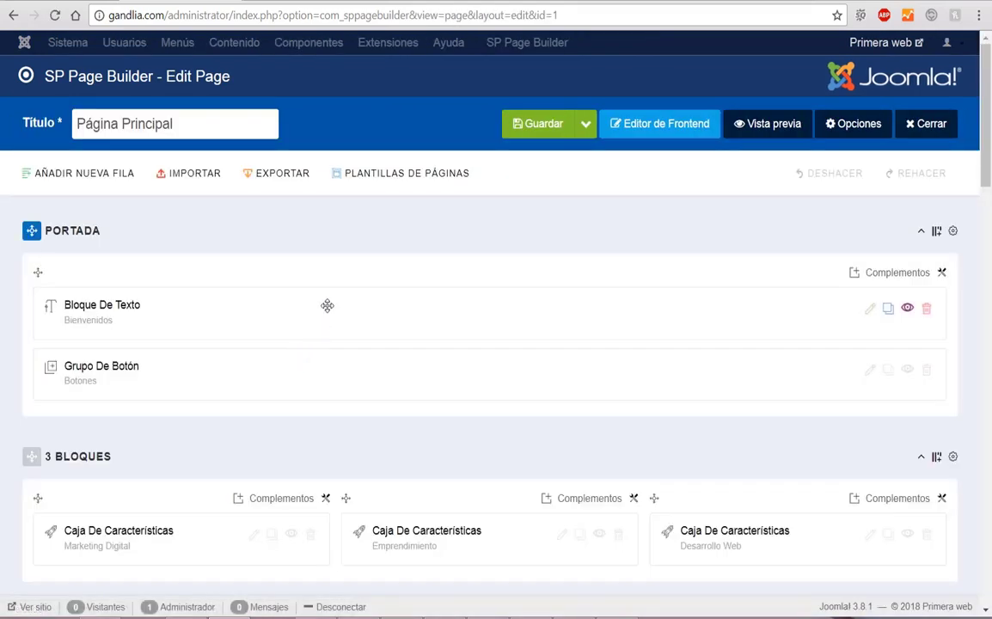
Open the settings of the Graphics Design feature box in the Our Featured Courses section
scroll(331, 299, "down", 5)
scroll(350, 281, "down", 4)
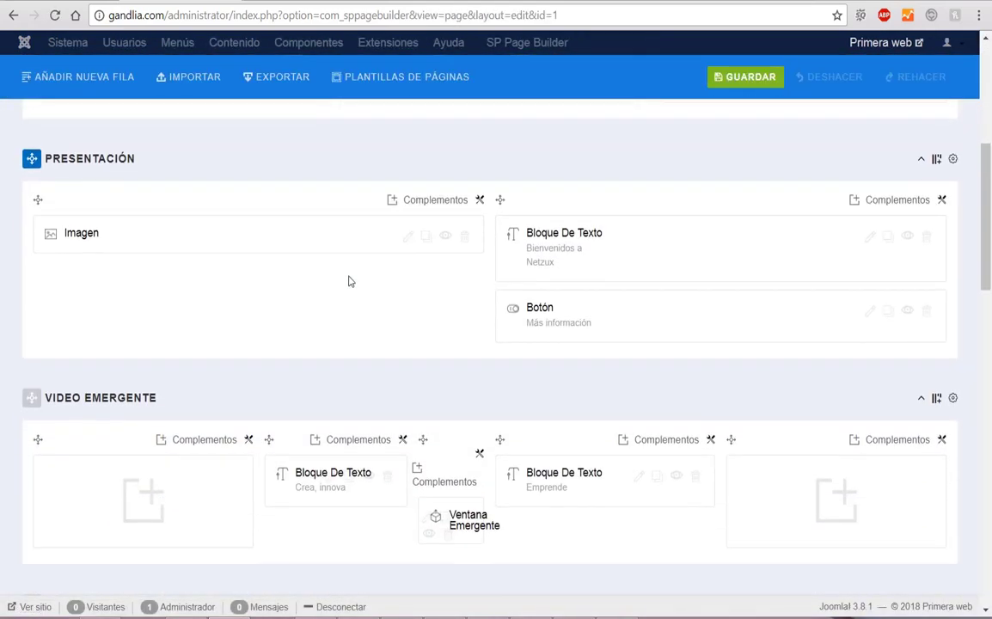
scroll(352, 278, "up", 2)
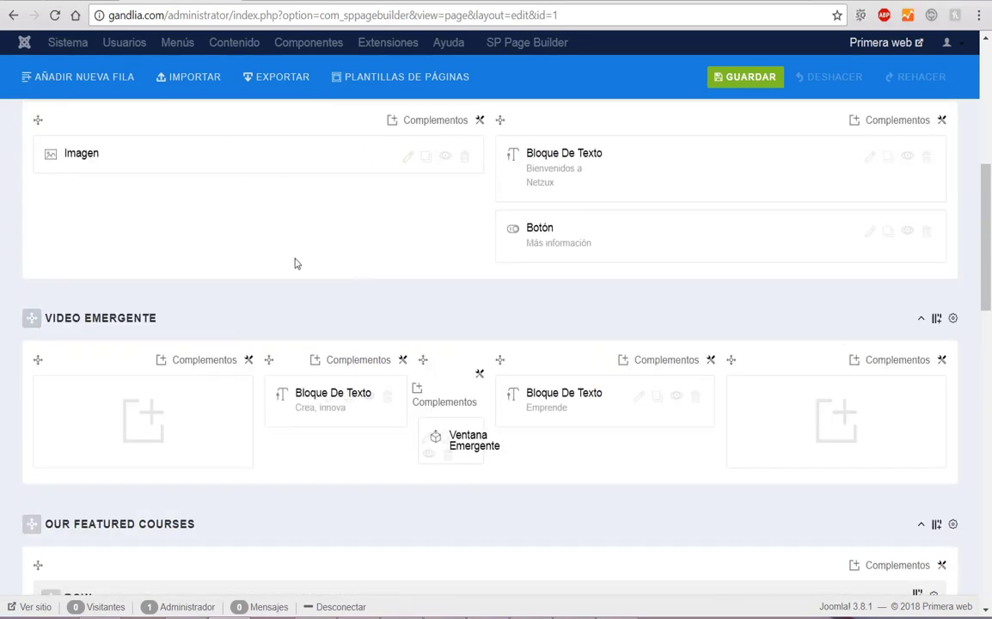
scroll(295, 252, "up", 1)
scroll(295, 255, "down", 3)
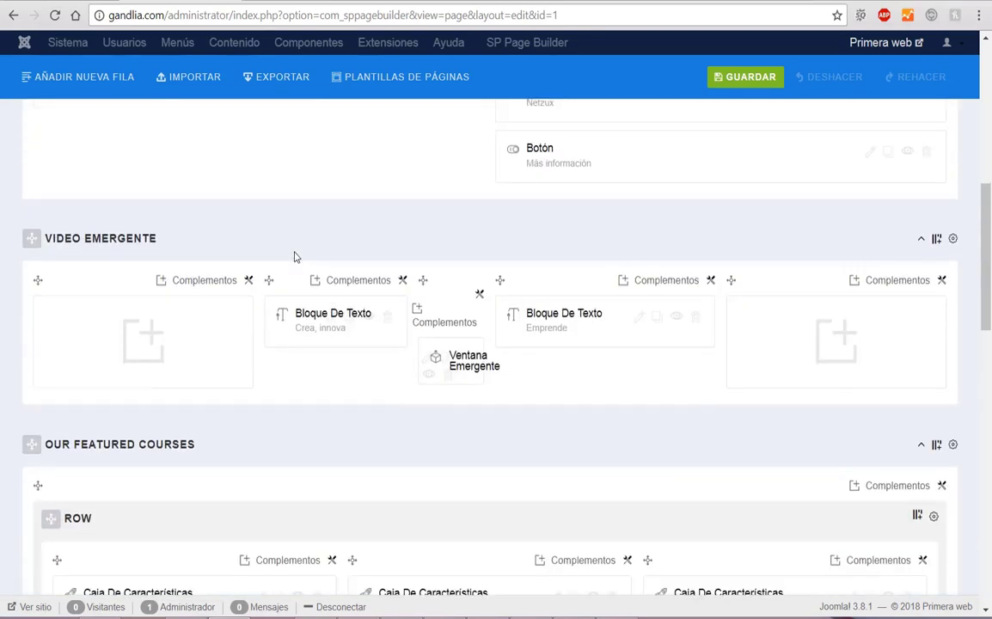
scroll(295, 258, "down", 1)
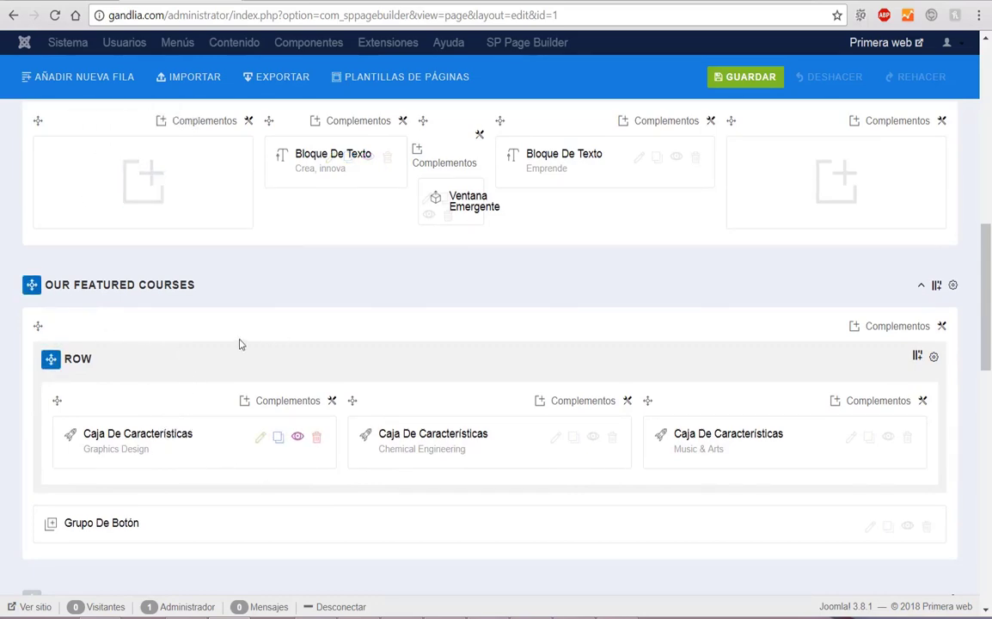
scroll(185, 335, "down", 1)
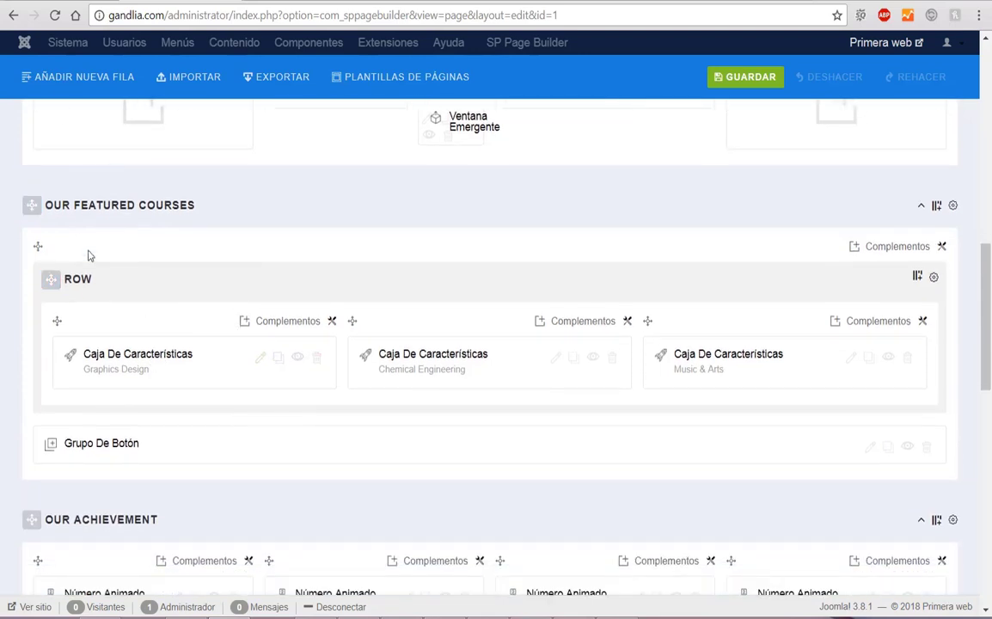
left_click(262, 358)
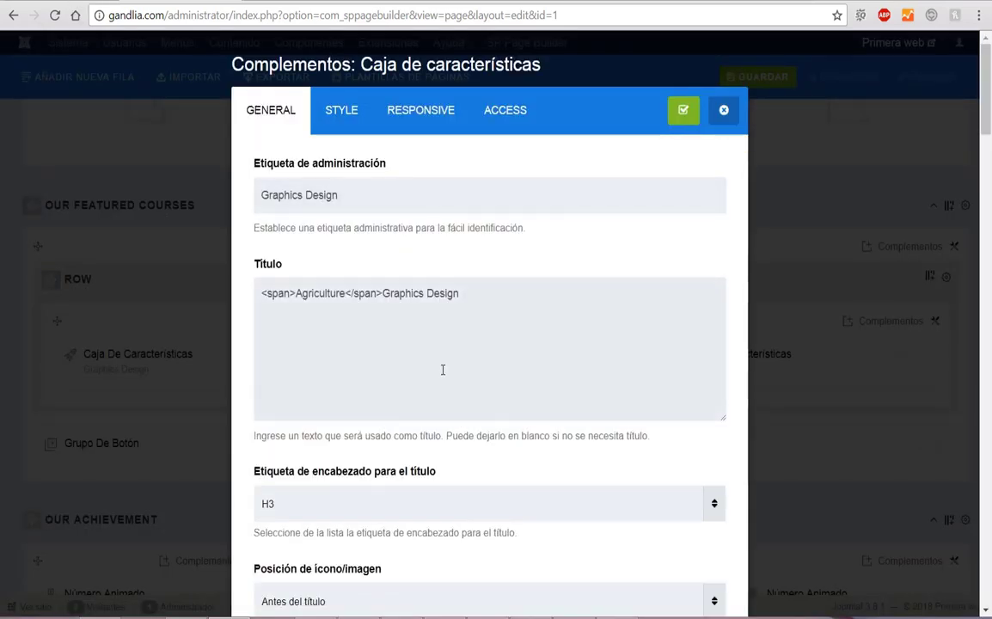
Replace the feature box's placeholder image with curso-marketing-digital.jpg from the inicio folder
scroll(443, 372, "down", 10)
scroll(451, 370, "down", 4)
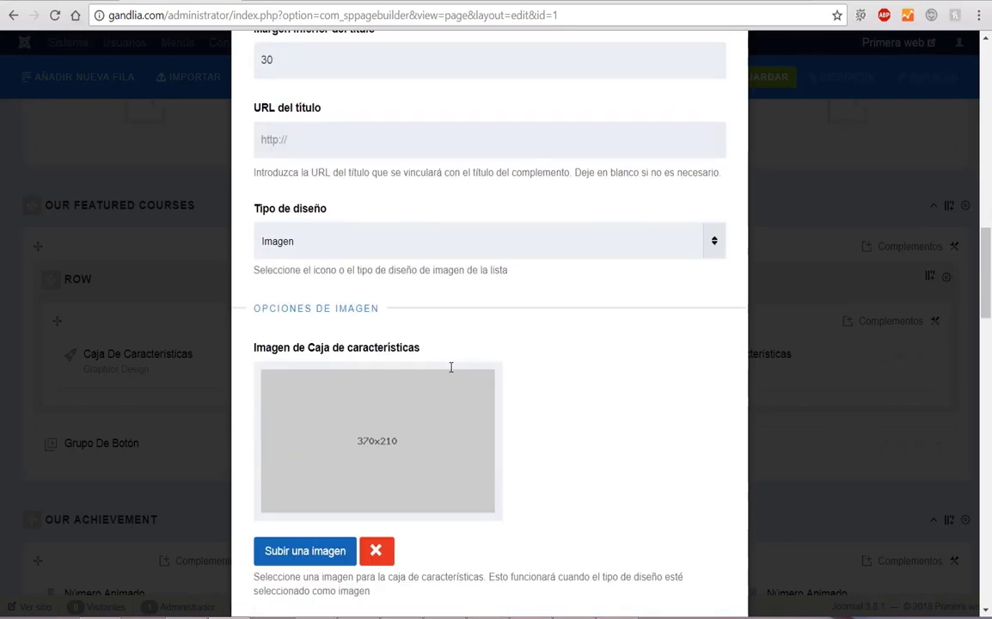
left_click(393, 457)
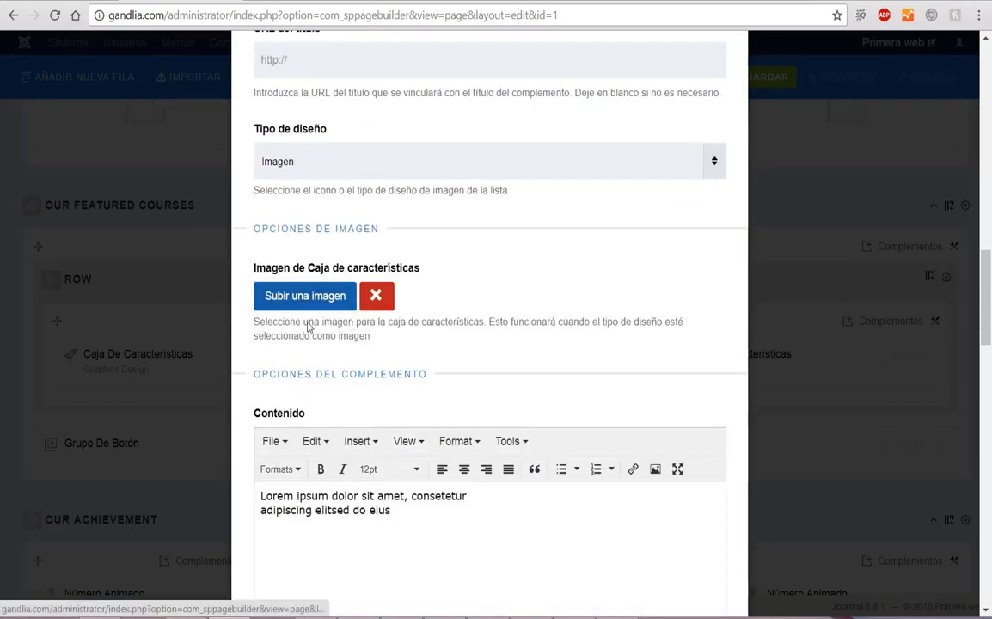
left_click(301, 296)
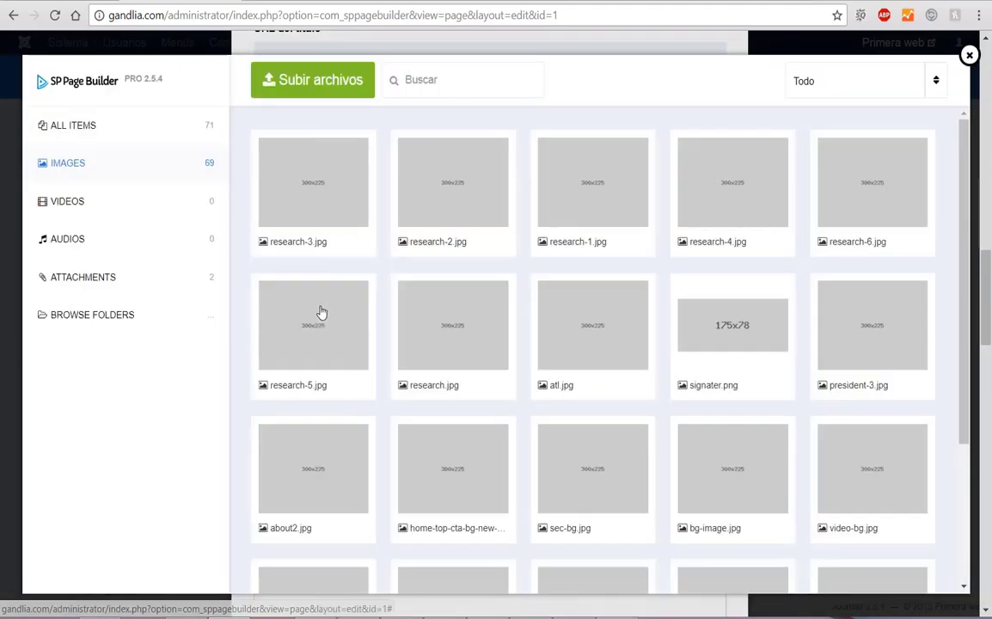
left_click(65, 314)
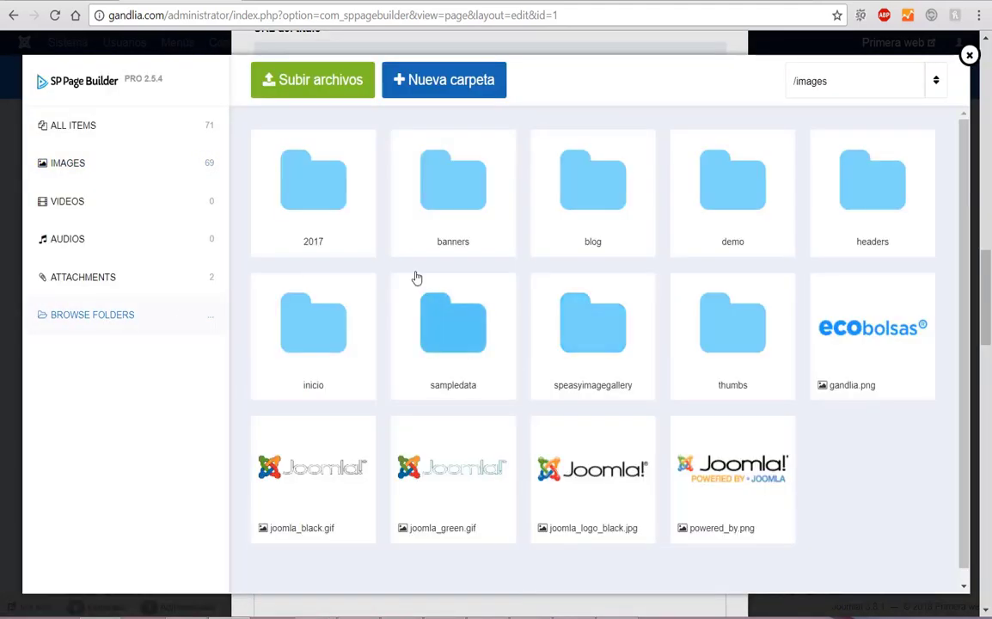
left_click(320, 327)
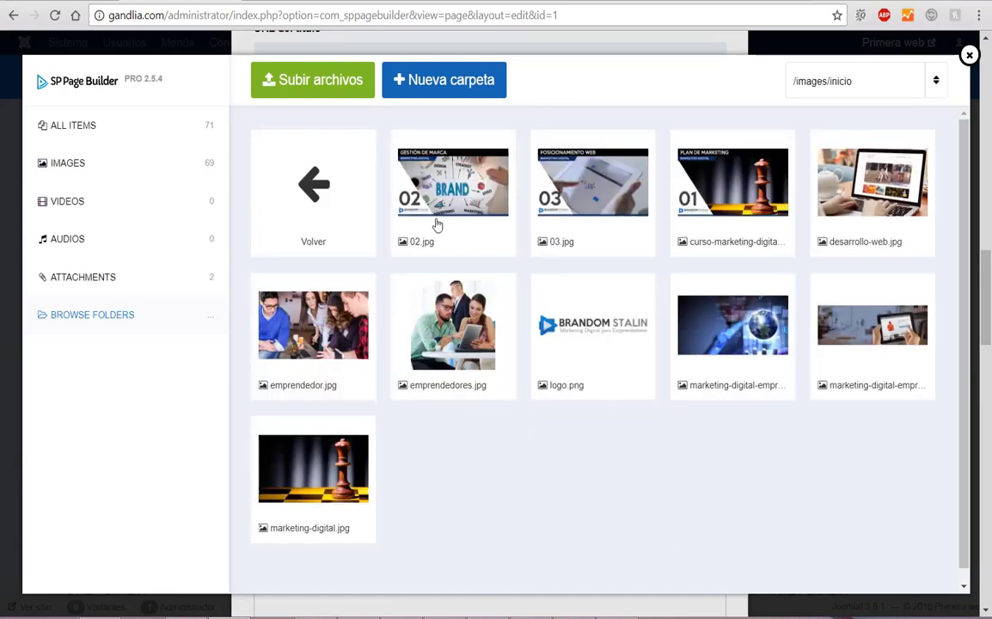
left_click(700, 180)
left_click(297, 86)
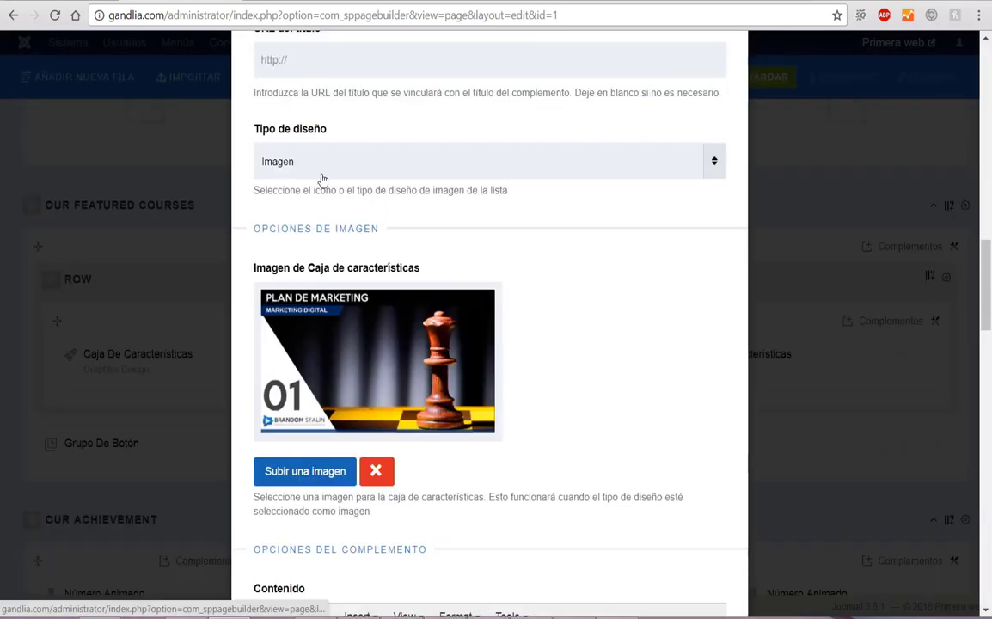
Compare the span text and main text in the feature box's title with the first course card on the live home page
scroll(446, 293, "up", 12)
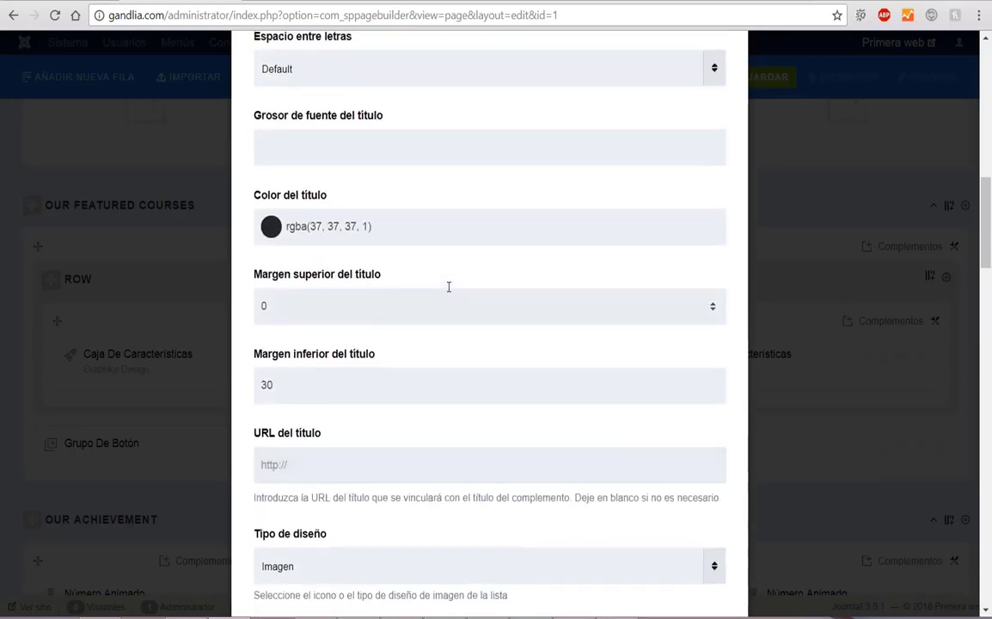
scroll(448, 295, "up", 3)
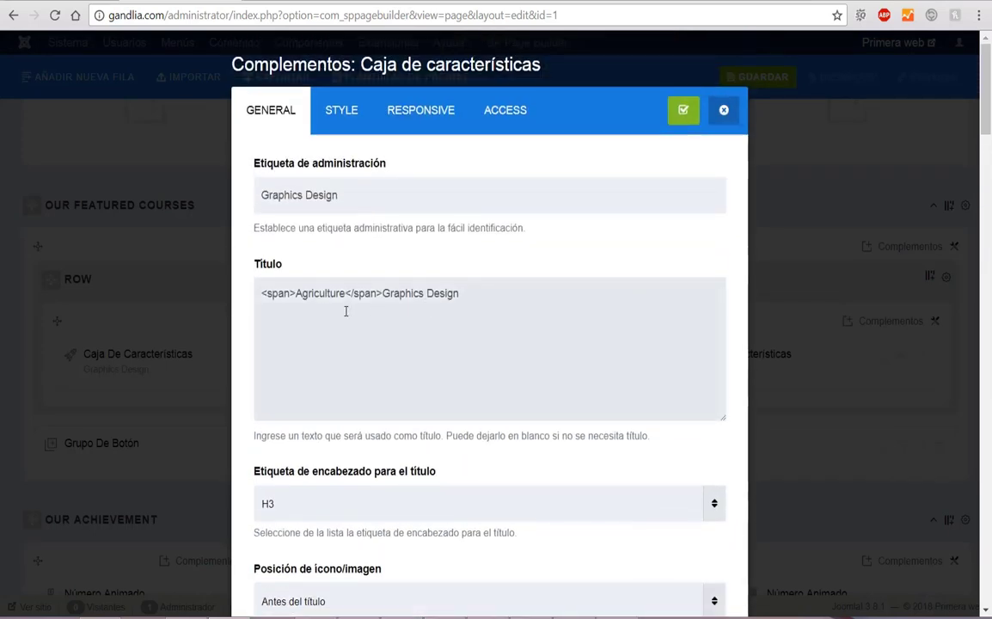
left_click(293, 297)
double_click(303, 294)
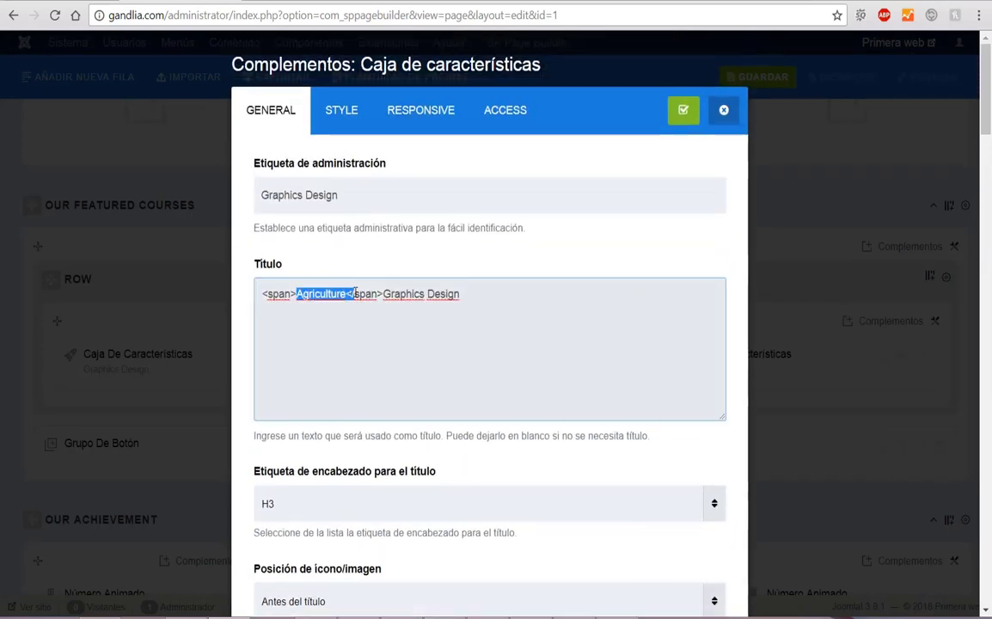
left_click_drag(384, 294, 460, 295)
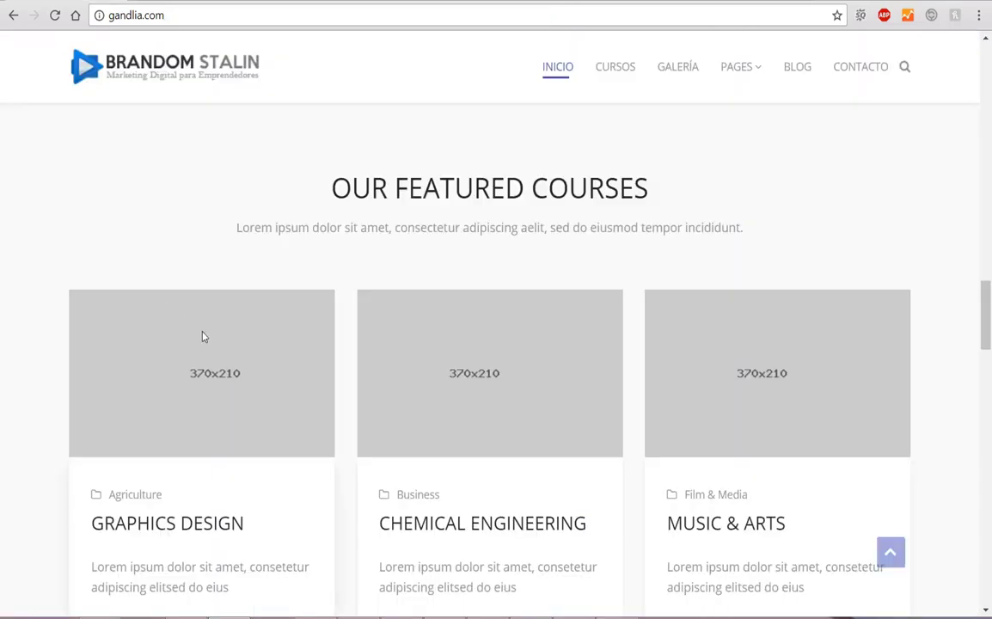
scroll(181, 331, "down", 2)
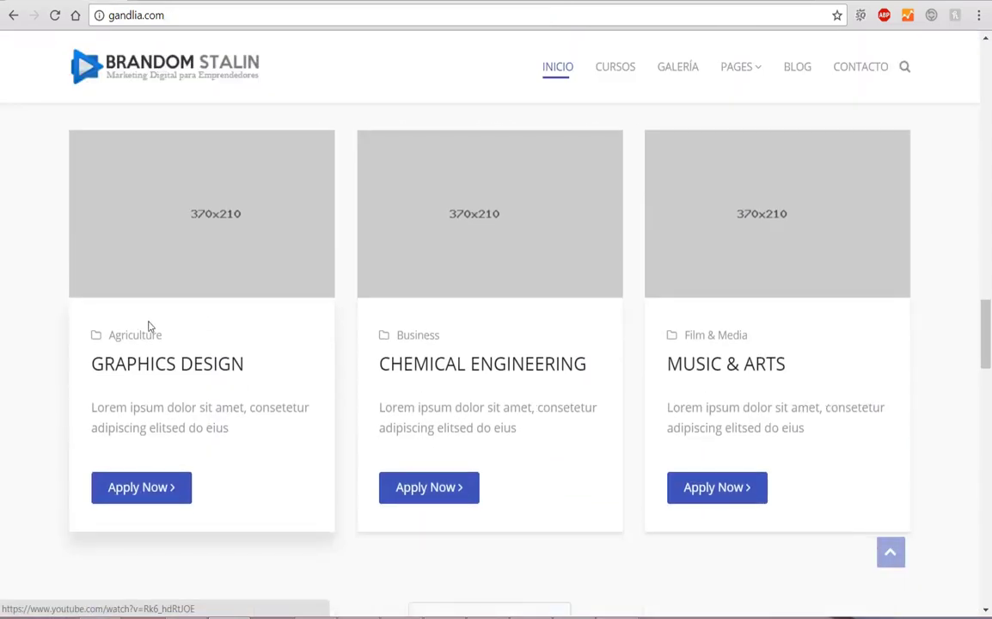
double_click(129, 335)
left_click_drag(105, 364, 244, 364)
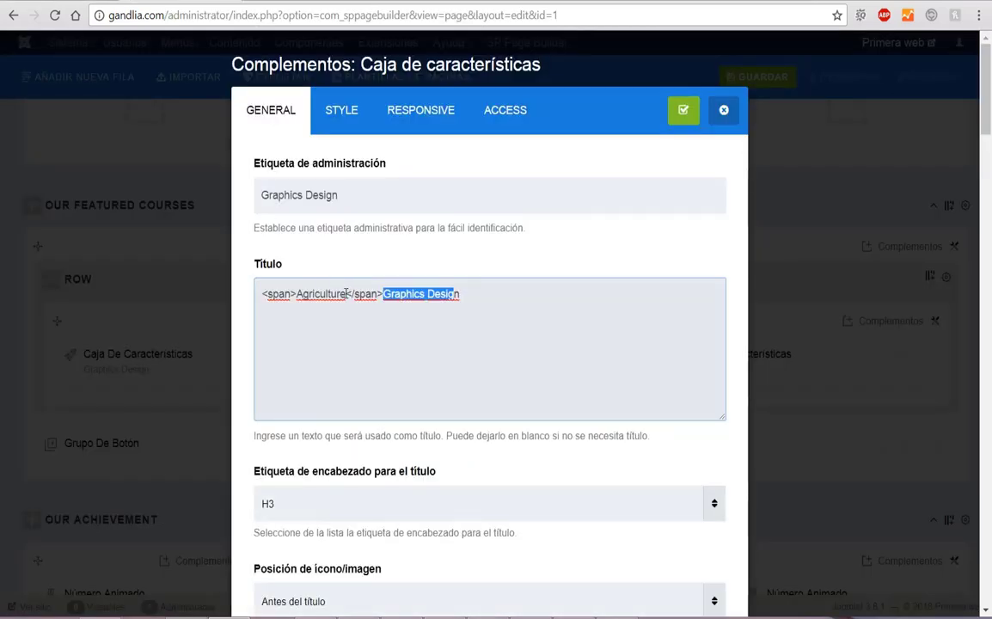
Delete the word Agriculture from between the span tags in the feature box's title
left_click(346, 294)
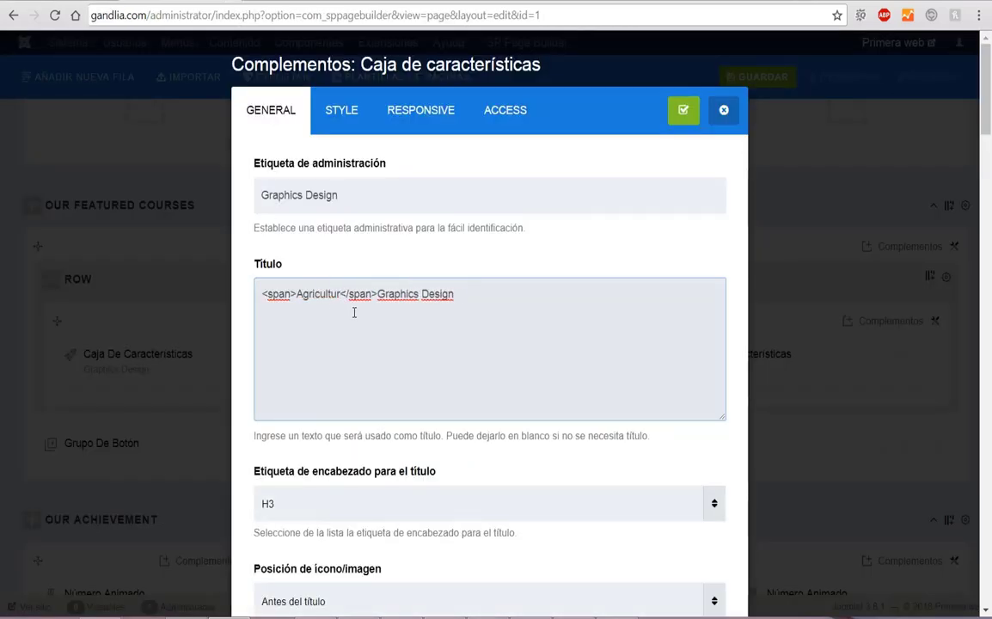
key("BackSpace")
key("BackSpace")
key("BackSpace")
key("BackSpace")
key("BackSpace")
key("BackSpace")
key("BackSpace")
key("BackSpace")
key("BackSpace")
key("BackSpace")
key("BackSpace")
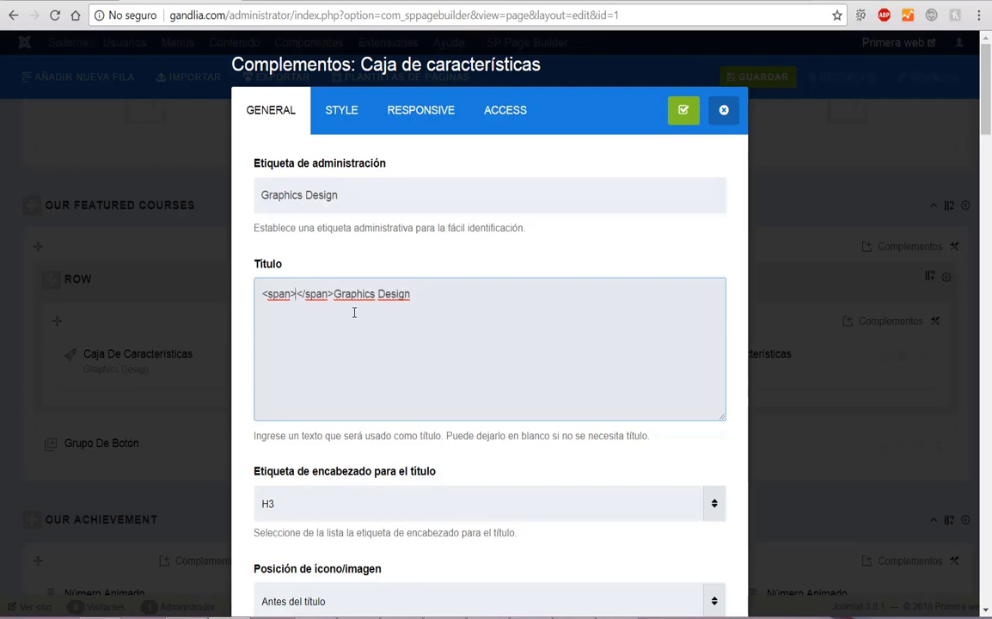
type("Marketi")
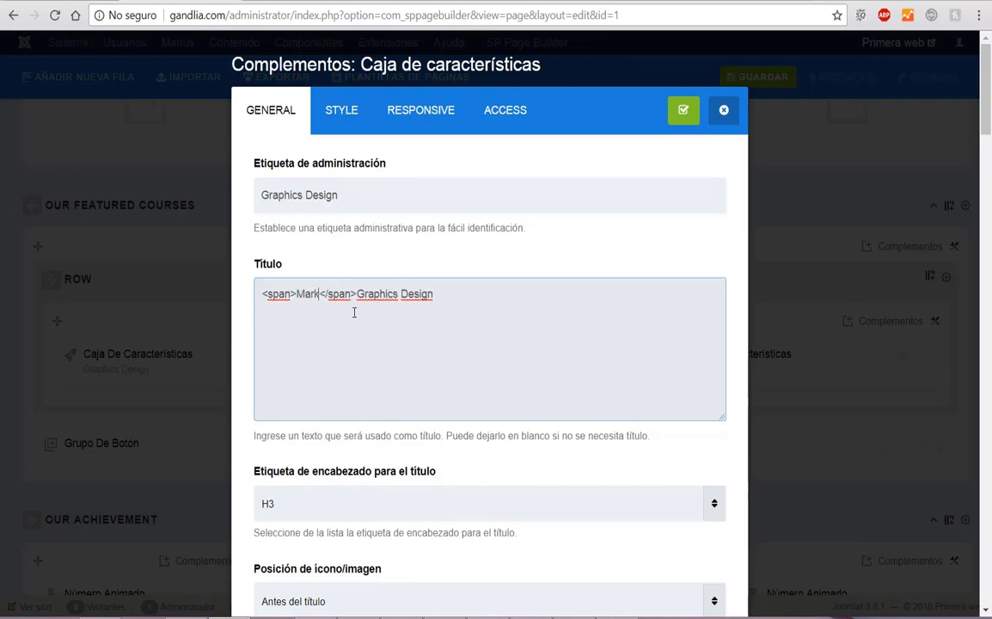
type("ng D")
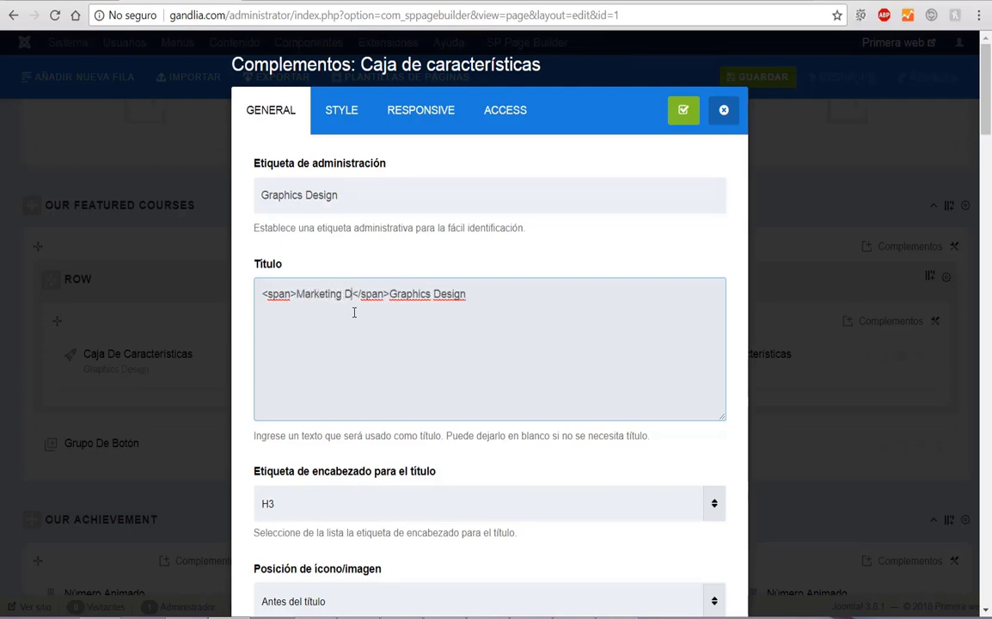
key("BackSpace")
key("BackSpace")
key("BackSpace")
key("BackSpace")
key("BackSpace")
key("BackSpace")
key("BackSpace")
key("BackSpace")
key("BackSpace")
key("BackSpace")
key("BackSpace")
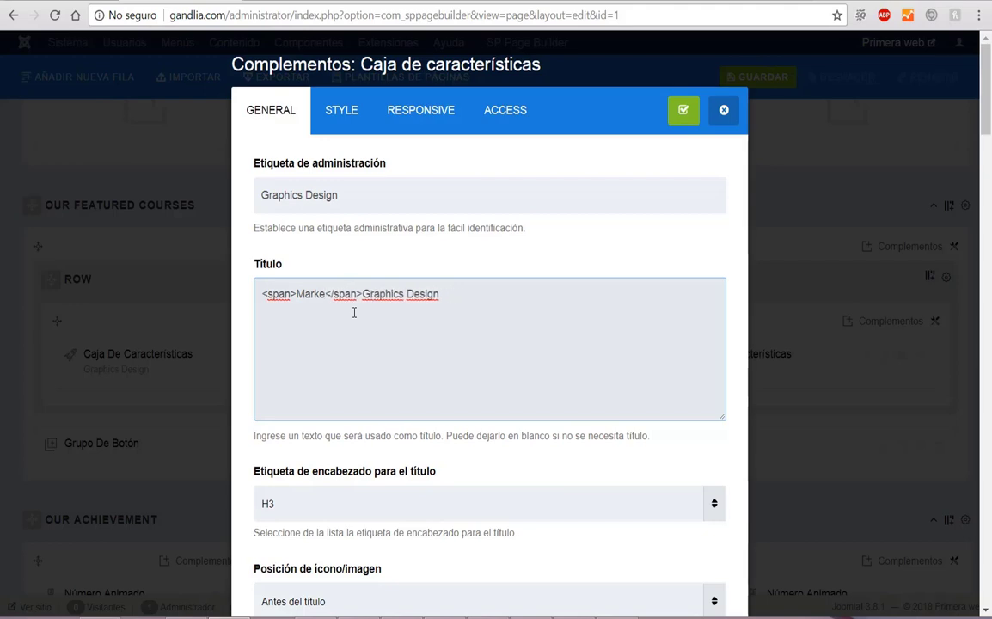
Enter Curso de Marketing between the span tags of the feature box's title
type("Curso ")
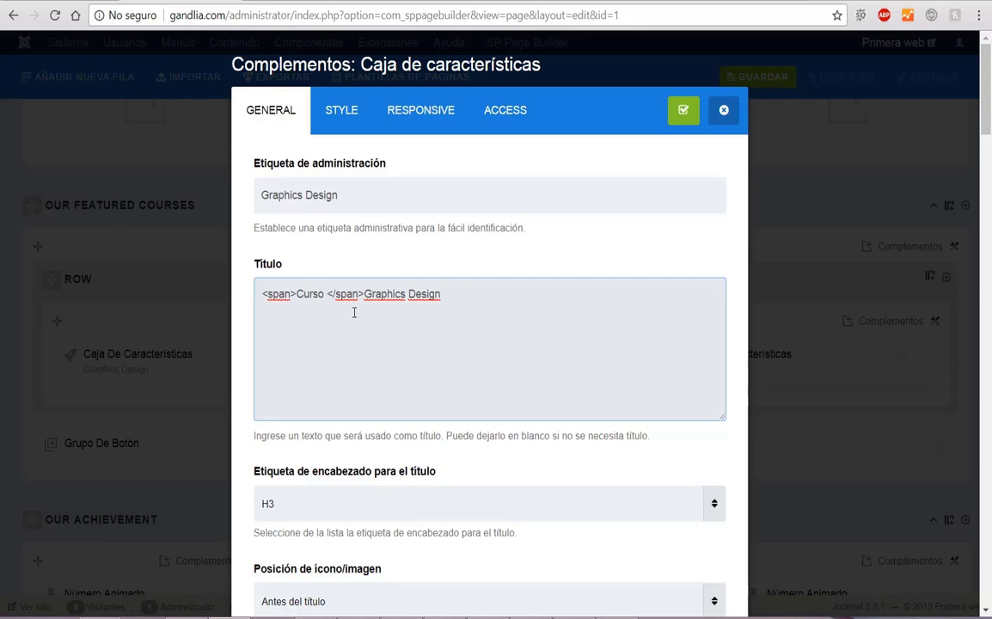
type("de Mar")
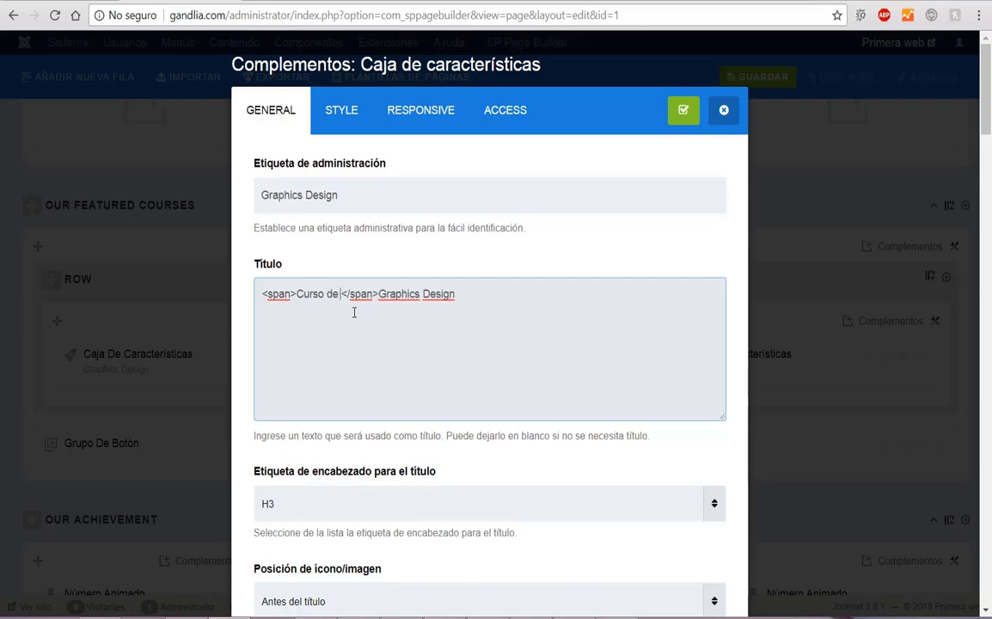
type("keting")
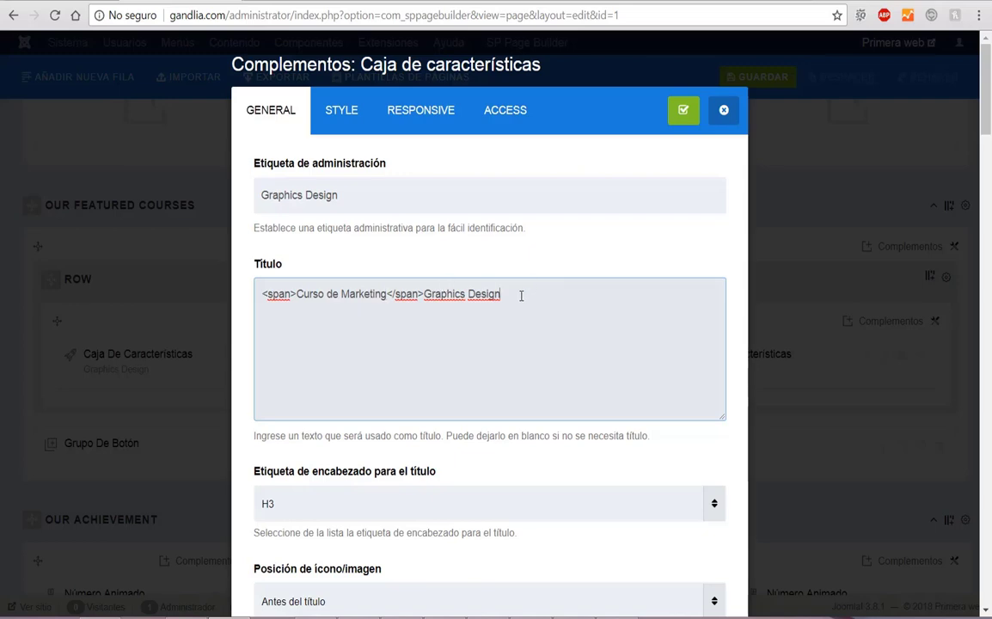
Replace Graphics Design in the title with Plan de Marketing and change Curso to Cursos inside the span tags
key("BackSpace")
key("BackSpace")
key("BackSpace")
key("BackSpace")
key("BackSpace")
key("BackSpace")
key("BackSpace")
key("BackSpace")
key("BackSpace")
key("BackSpace")
key("BackSpace")
key("BackSpace")
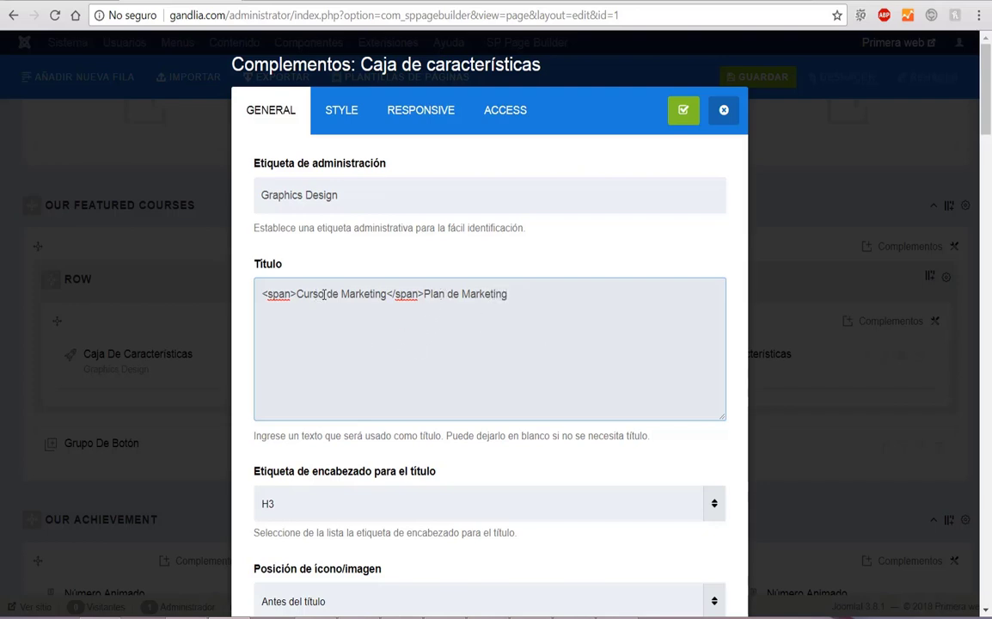
type("s")
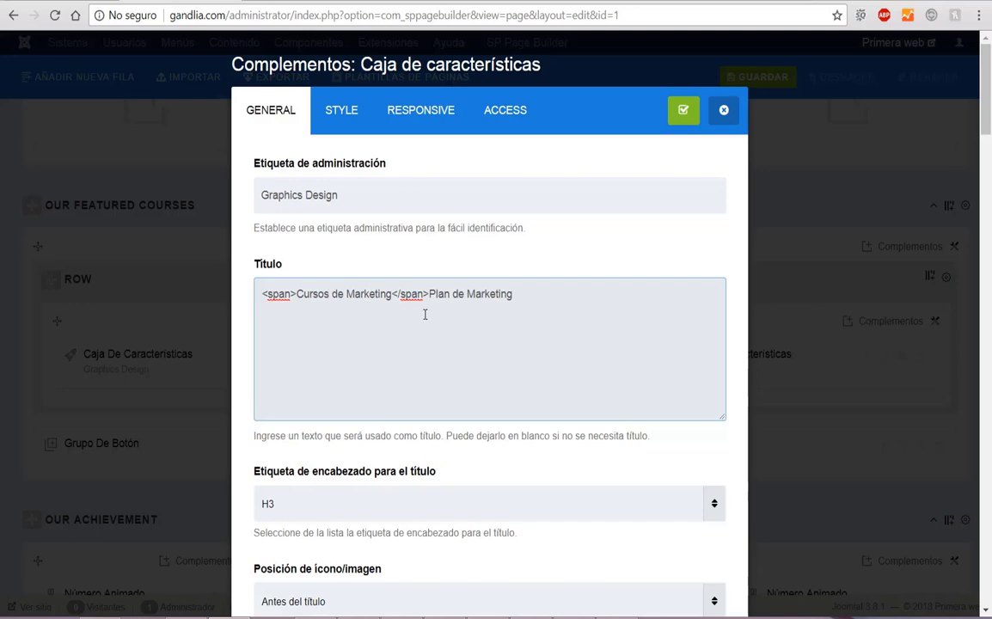
Clear the feature box's administration label, then apply its settings and save the page
left_click_drag(362, 197, 233, 205)
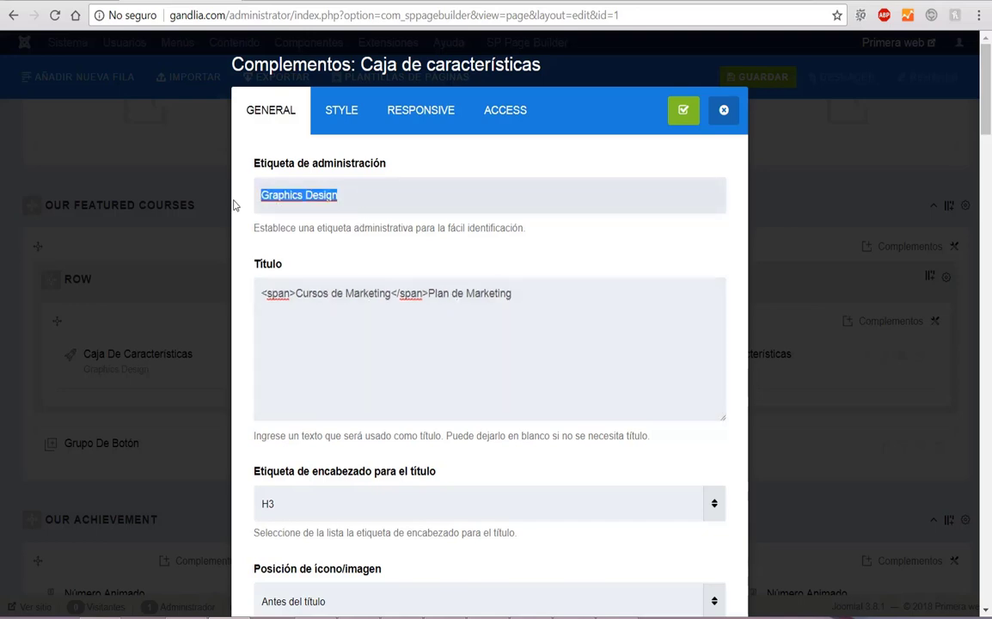
key("BackSpace")
scroll(420, 316, "down", 7)
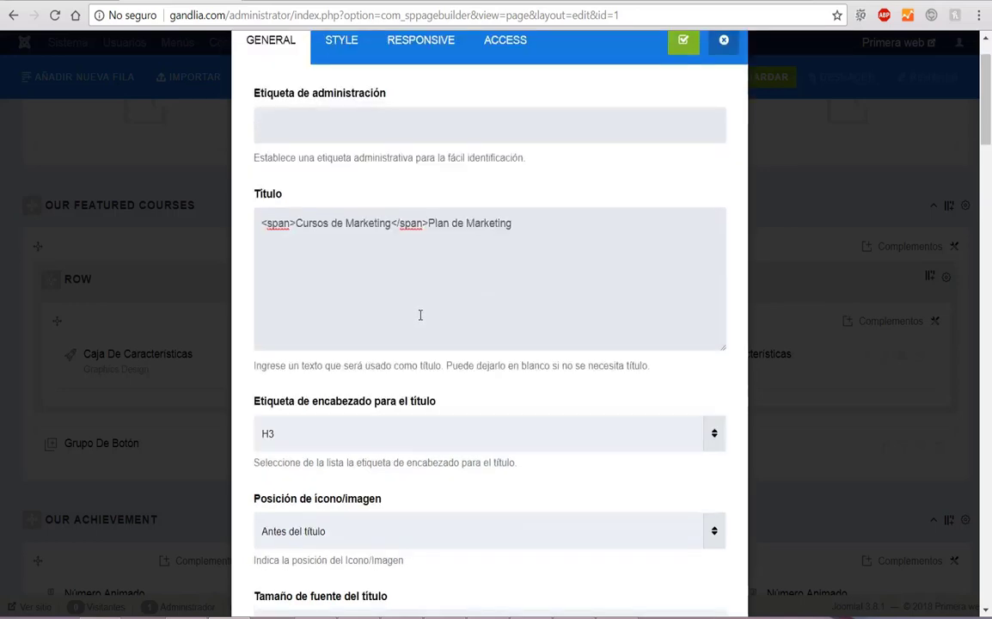
scroll(421, 325, "down", 20)
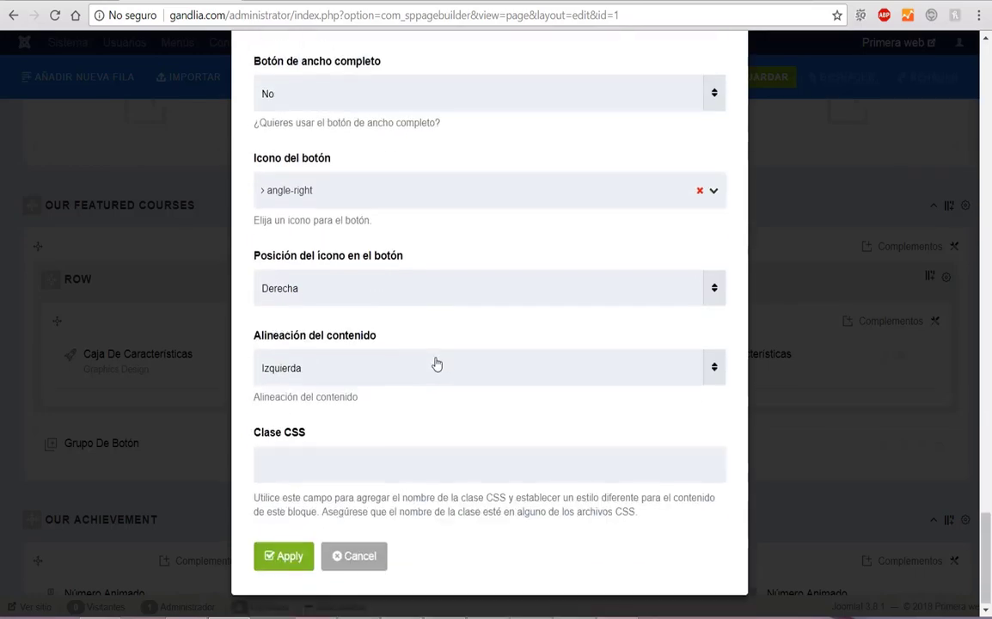
left_click(286, 547)
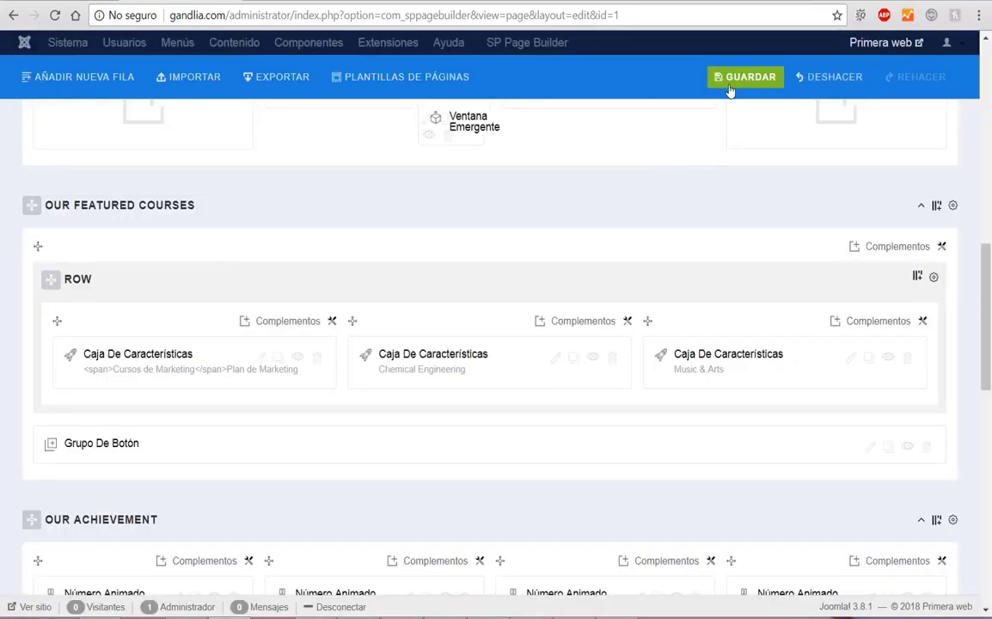
left_click(722, 90)
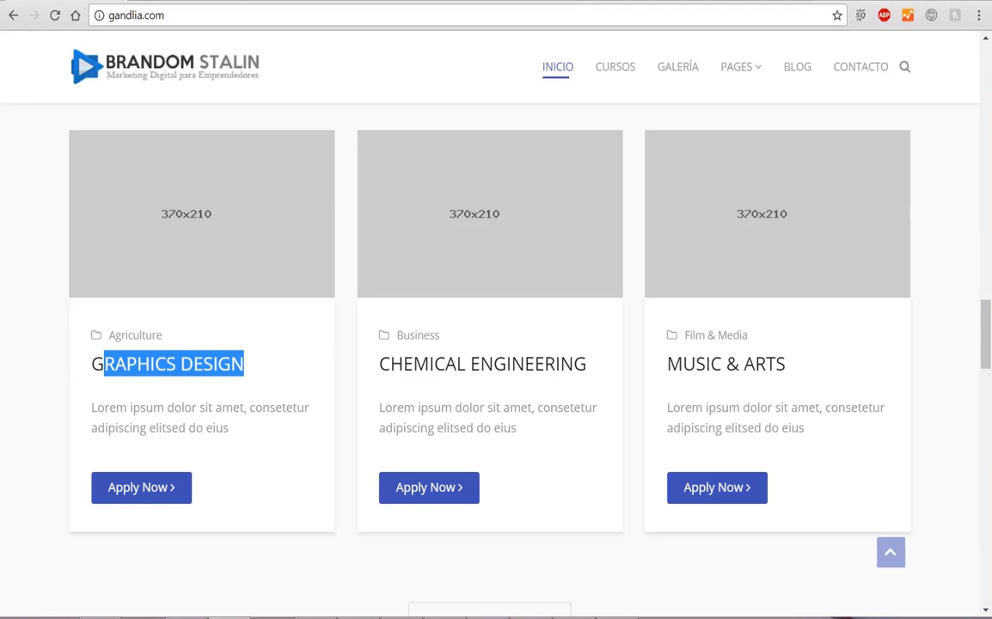
Reload the live home page and check the first course card's image, category, title and description
key("F5")
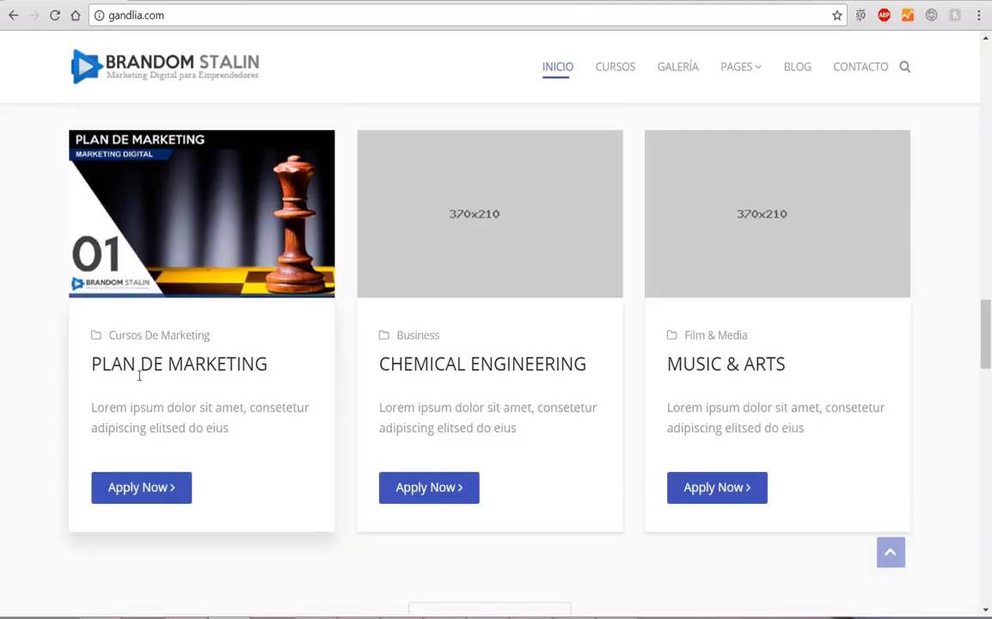
left_click_drag(109, 336, 253, 346)
left_click_drag(102, 363, 267, 365)
left_click(272, 367)
left_click_drag(93, 409, 173, 487)
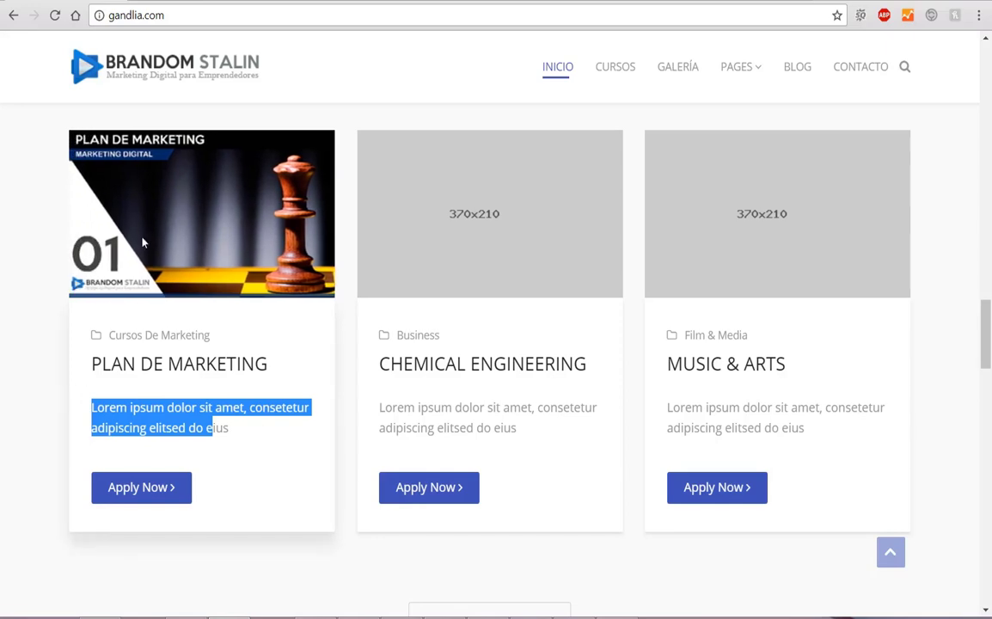
left_click(243, 400)
Examine the heading and subtitle above the course cards on the live home page
scroll(277, 407, "up", 2)
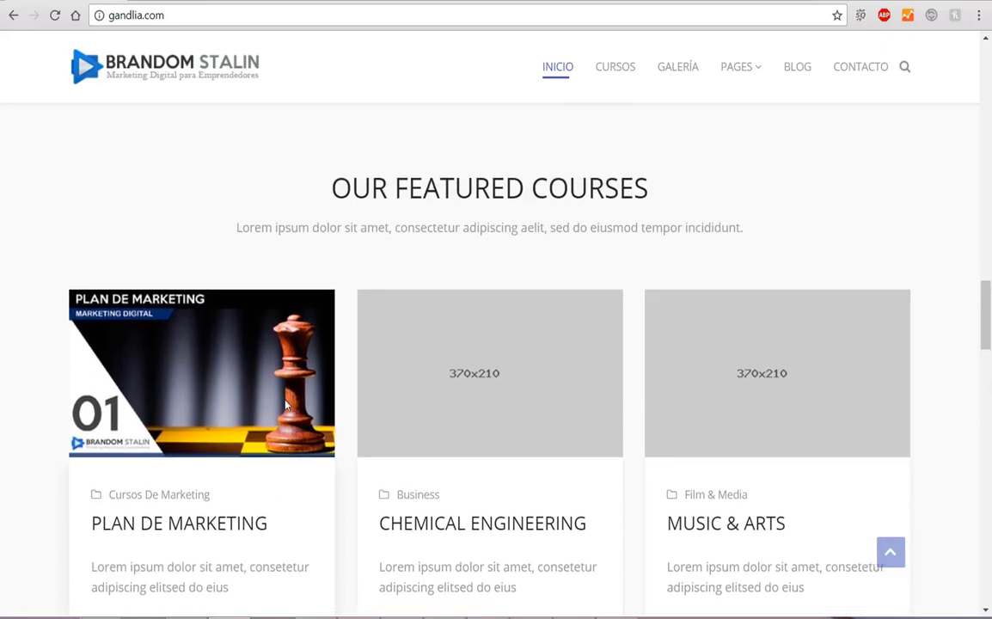
left_click_drag(321, 172, 675, 198)
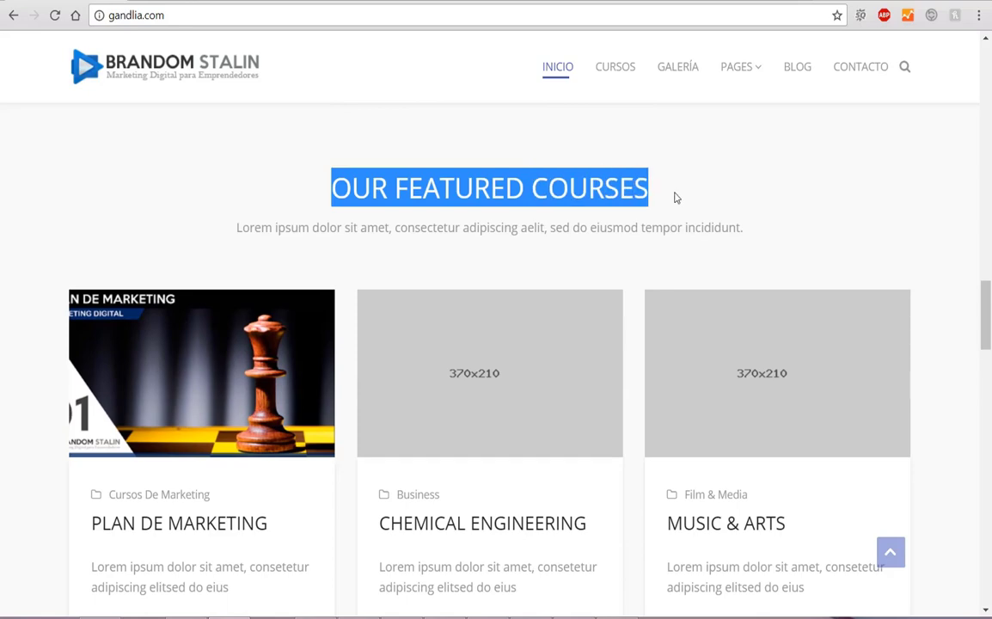
left_click(383, 177)
left_click_drag(352, 185, 653, 185)
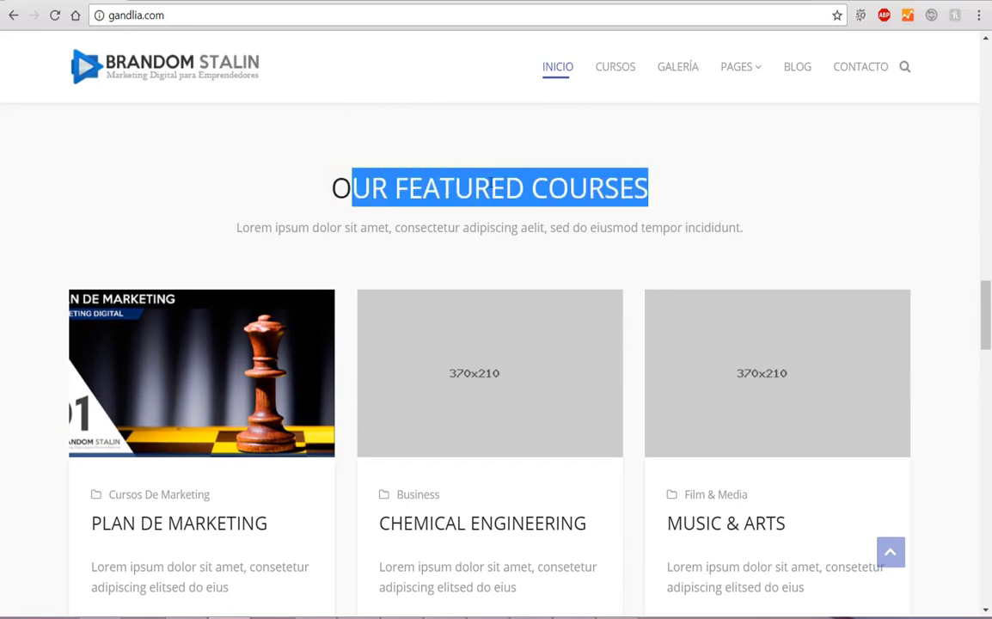
left_click(352, 181)
left_click_drag(440, 187, 568, 192)
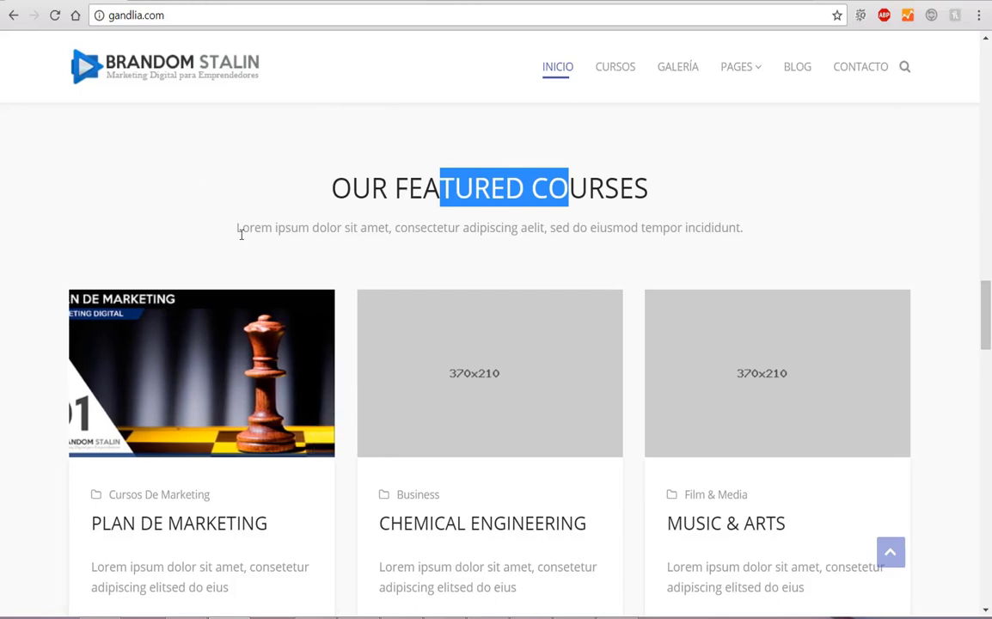
left_click_drag(232, 229, 669, 243)
left_click(352, 173)
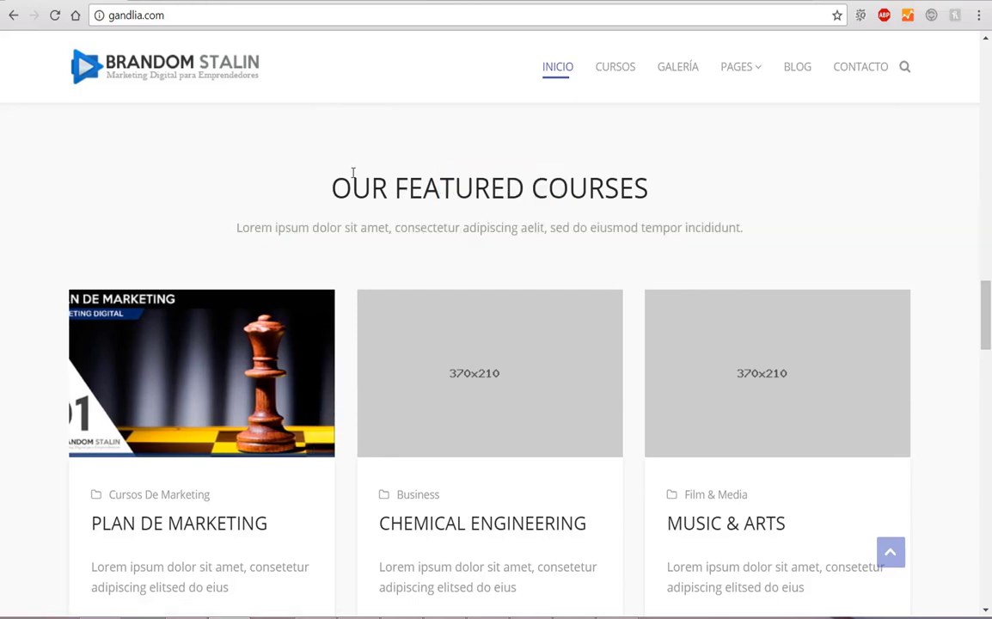
left_click_drag(329, 183, 700, 227)
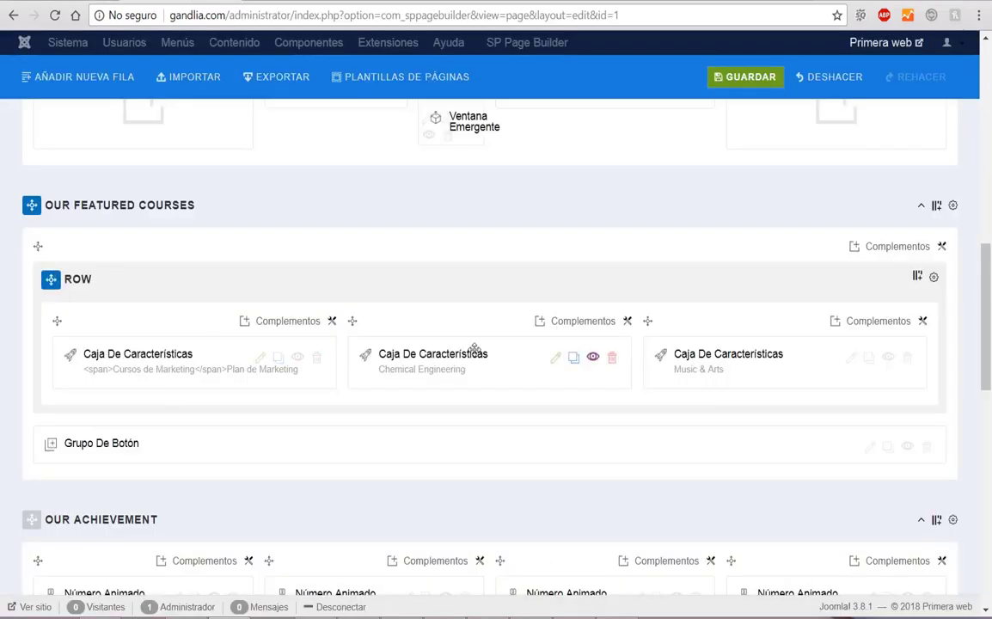
Open the row options of the Our Featured Courses row and set its administration label to CURSOS
scroll(392, 337, "up", 1)
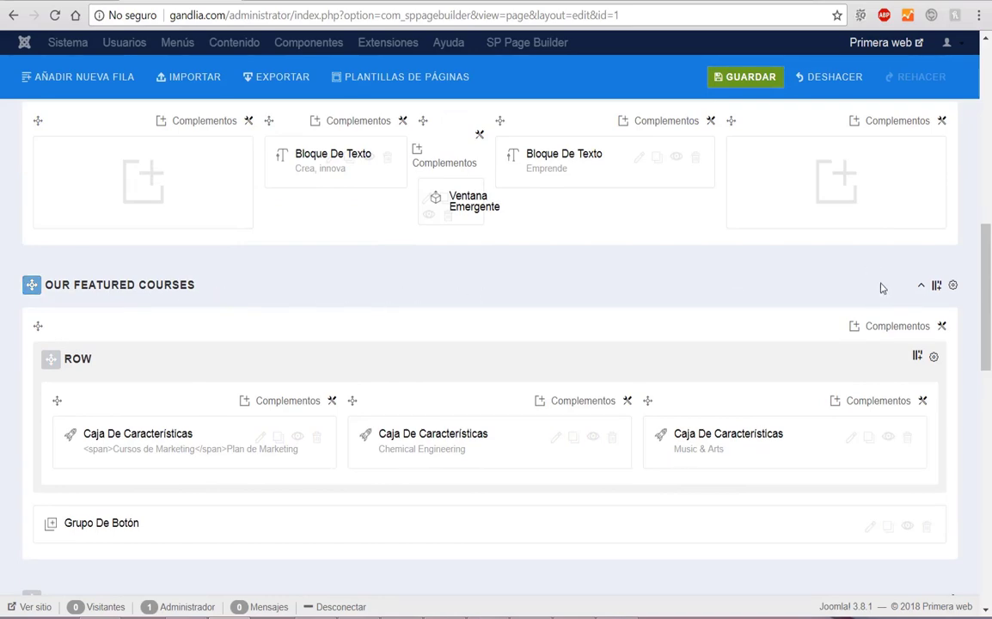
left_click(952, 287)
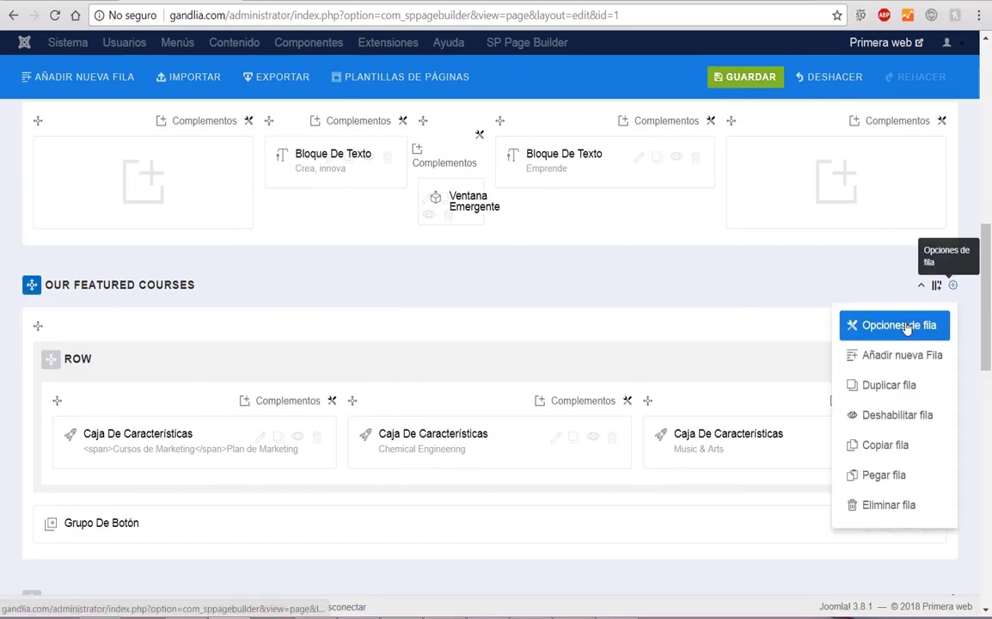
left_click(913, 324)
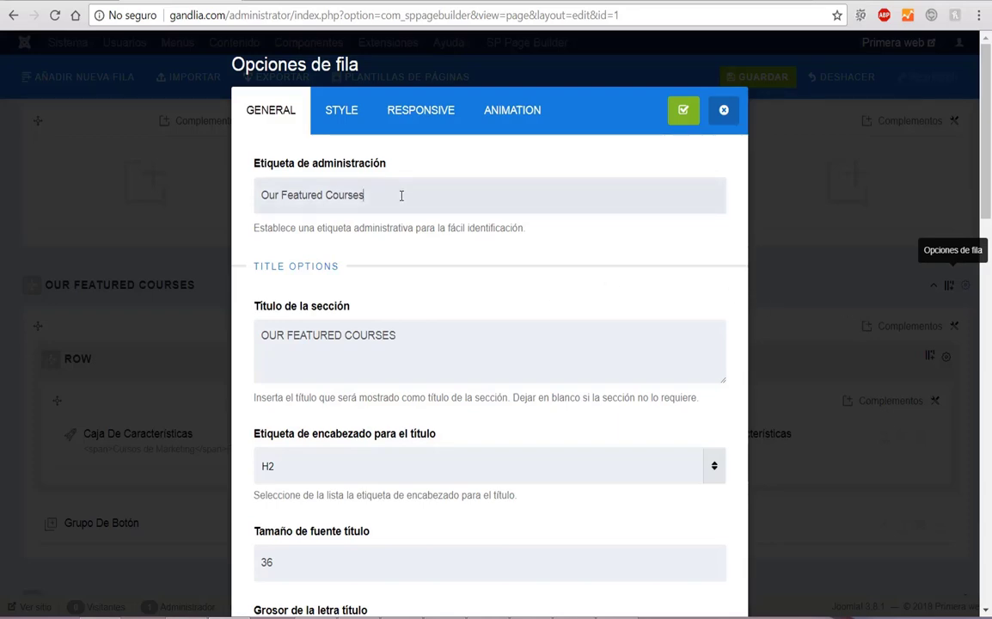
left_click_drag(401, 195, 241, 194)
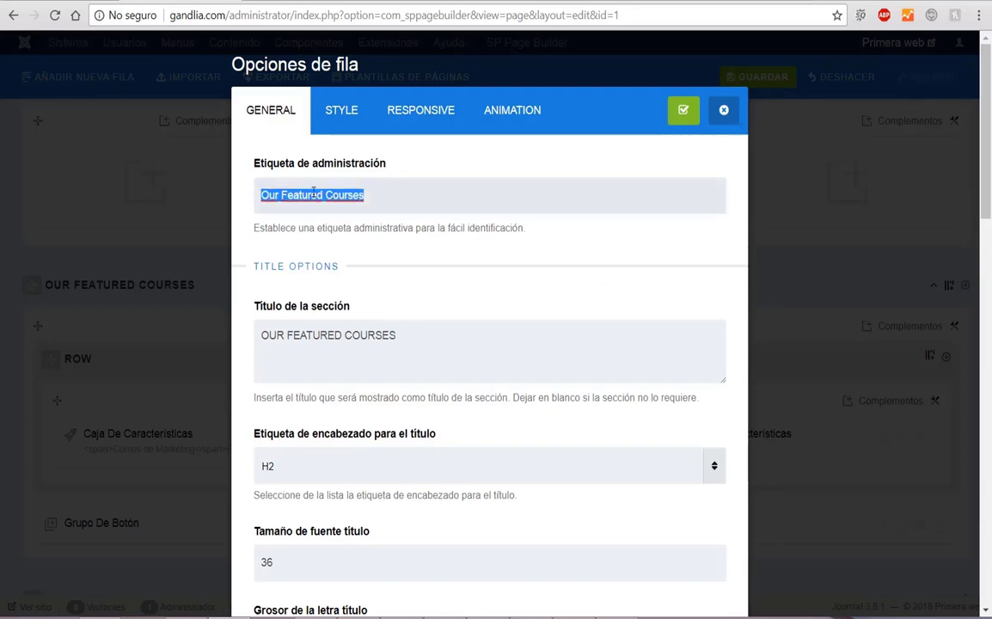
type("NUES")
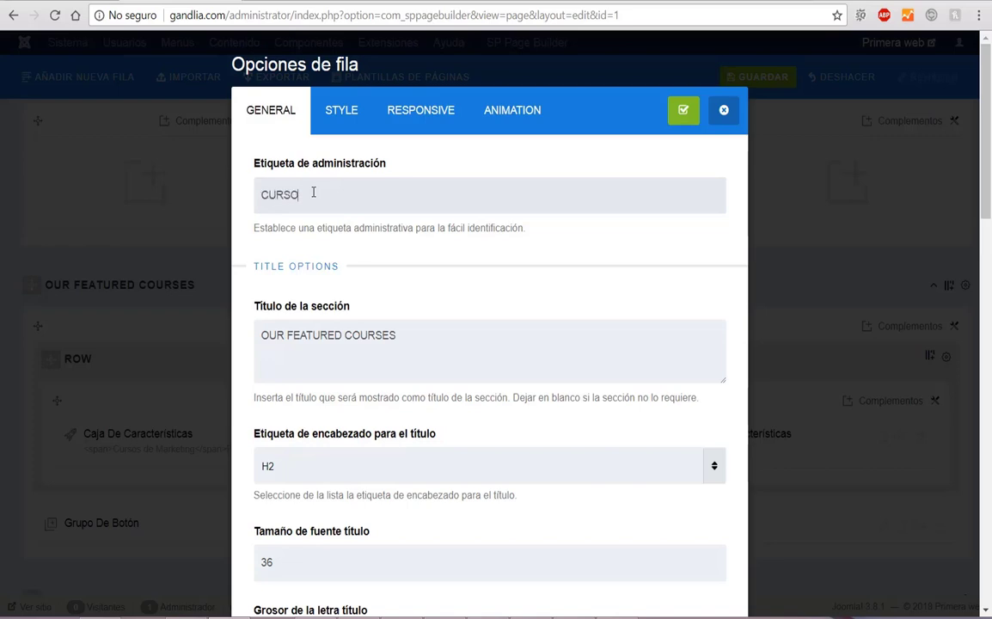
Replace the section title in the row options with NUESTROS CURSOS, checking the heading on the live home page
left_click(425, 343)
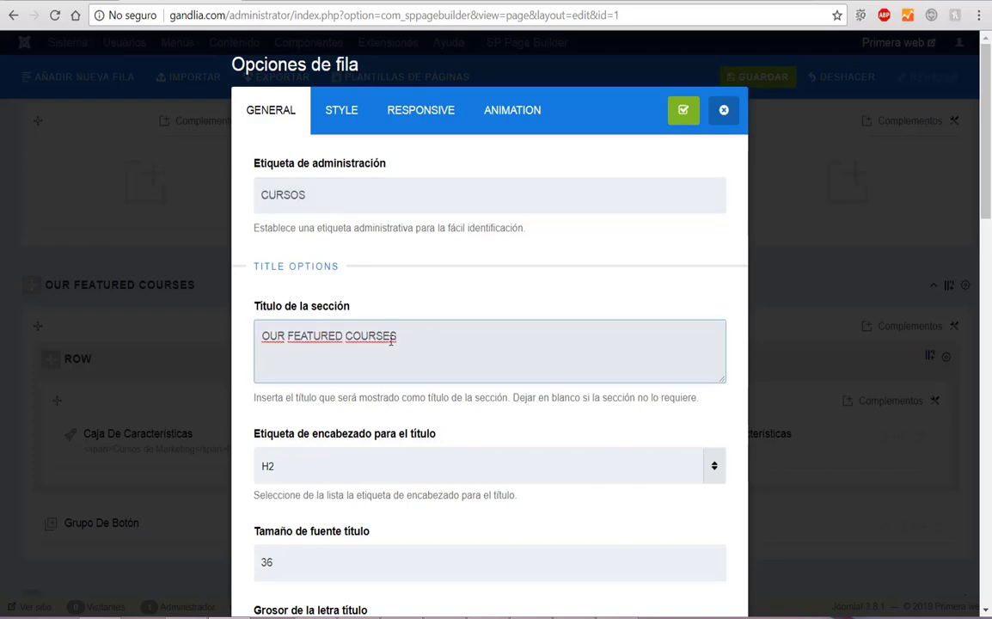
left_click_drag(414, 340, 259, 335)
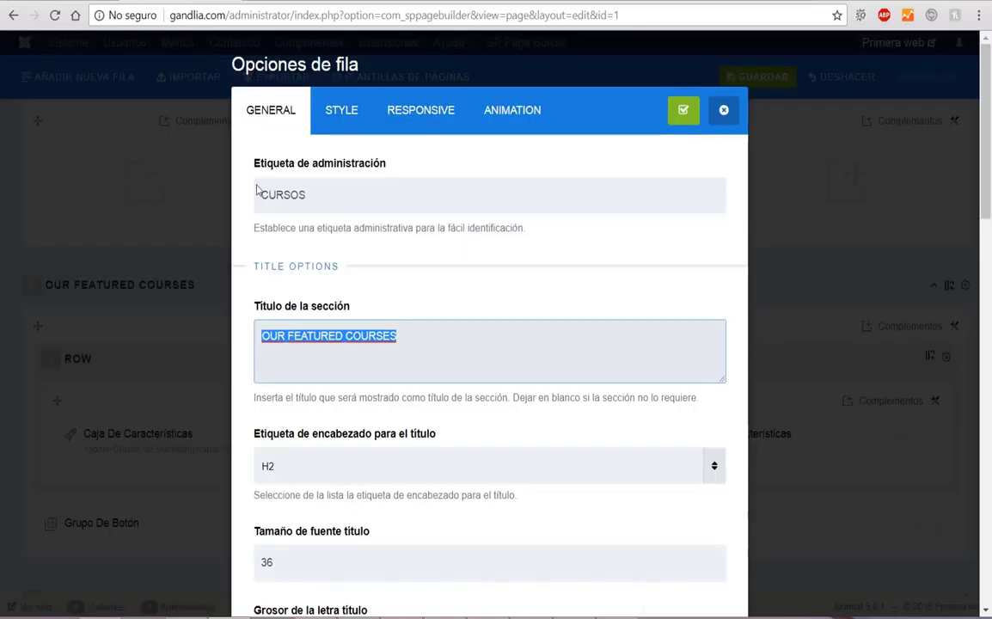
key("BackSpace")
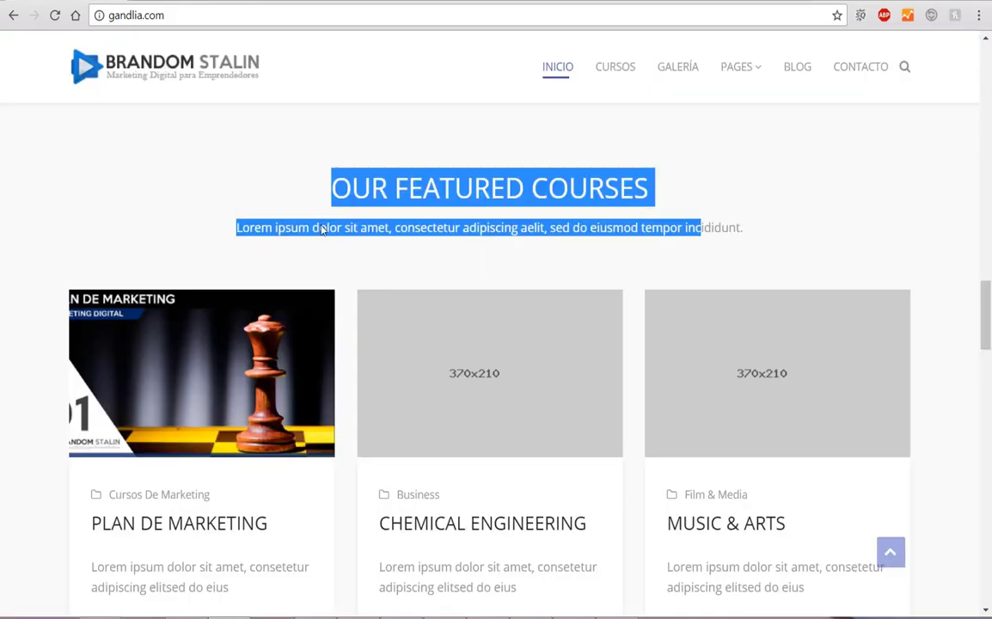
left_click(304, 242)
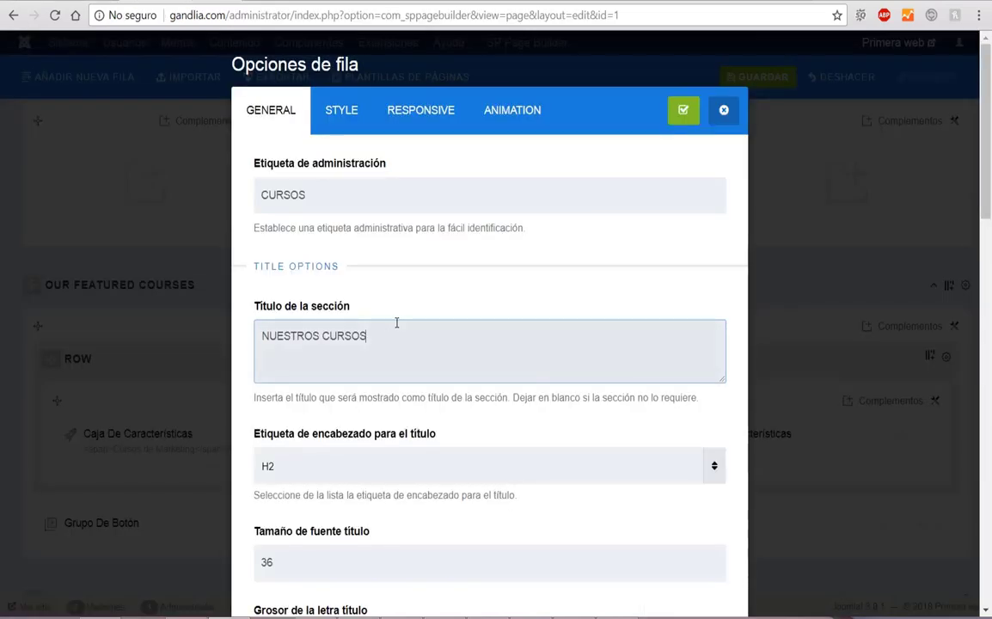
Review the section subtitle text, then apply the row options and save the page
scroll(396, 323, "down", 1)
scroll(396, 333, "down", 6)
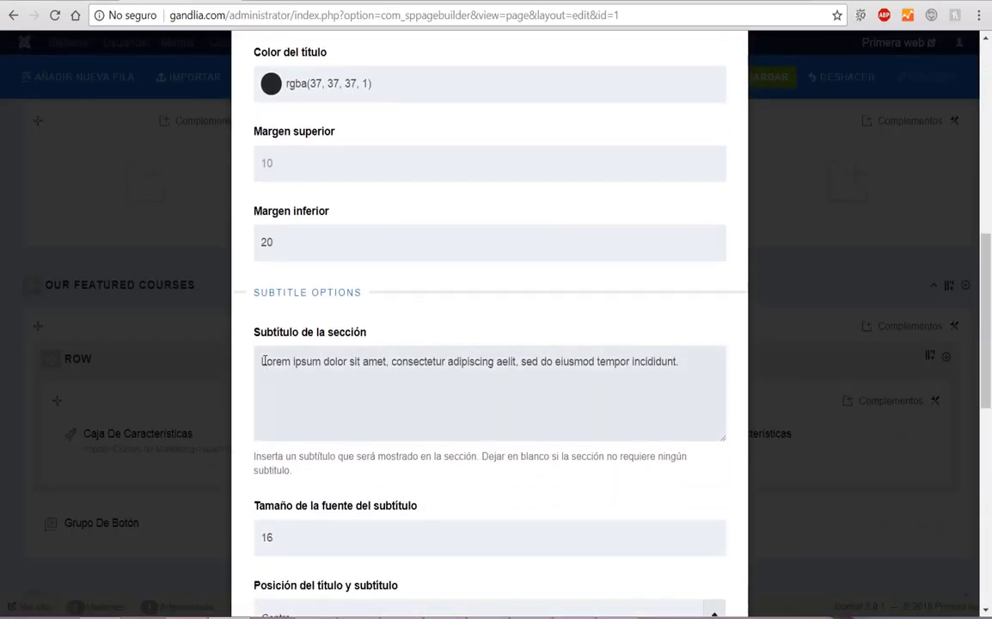
left_click_drag(263, 365, 694, 383)
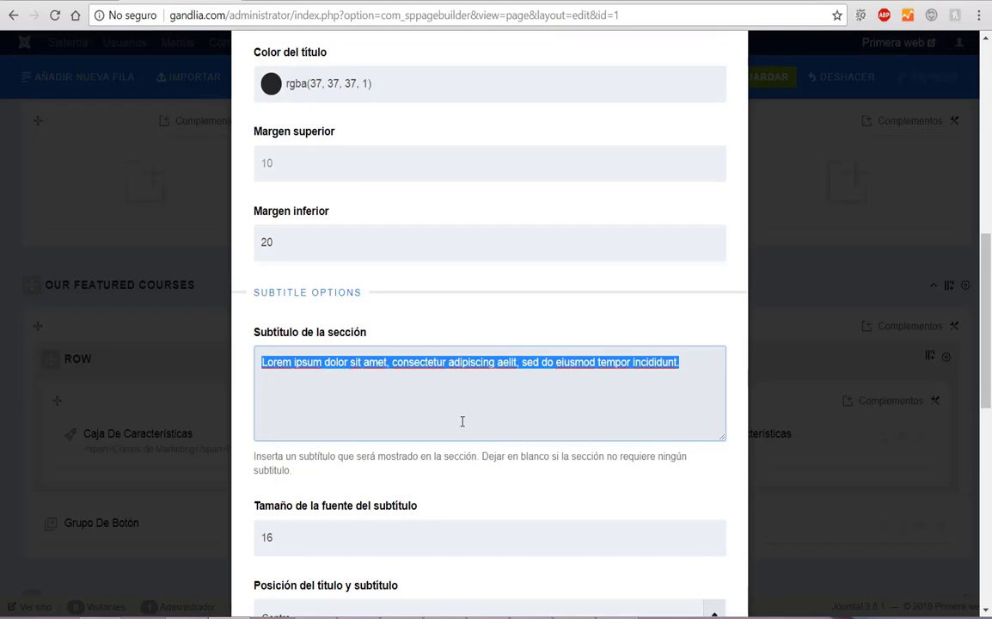
scroll(489, 395, "down", 8)
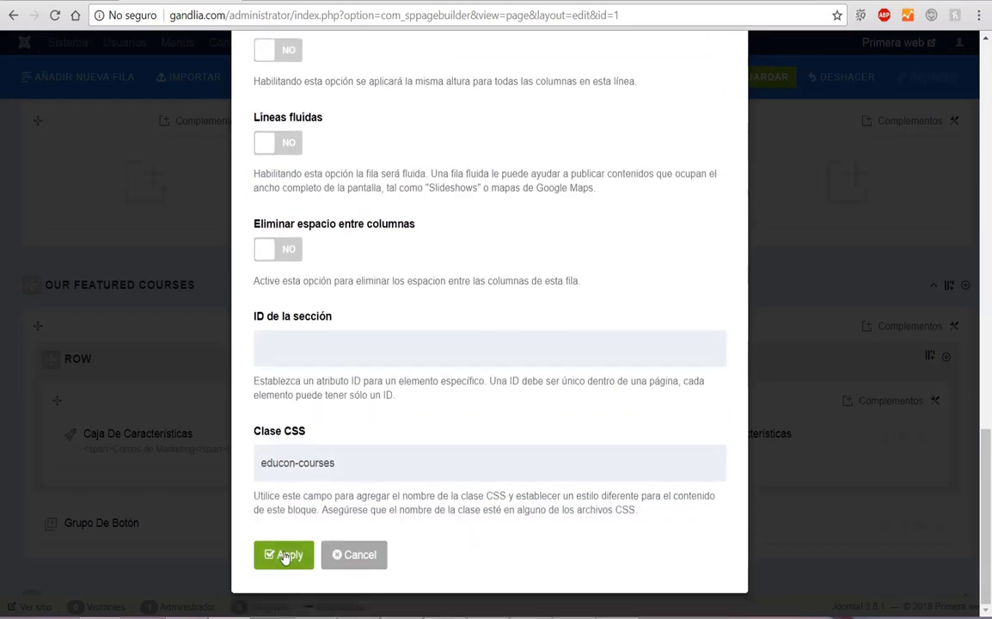
left_click(284, 555)
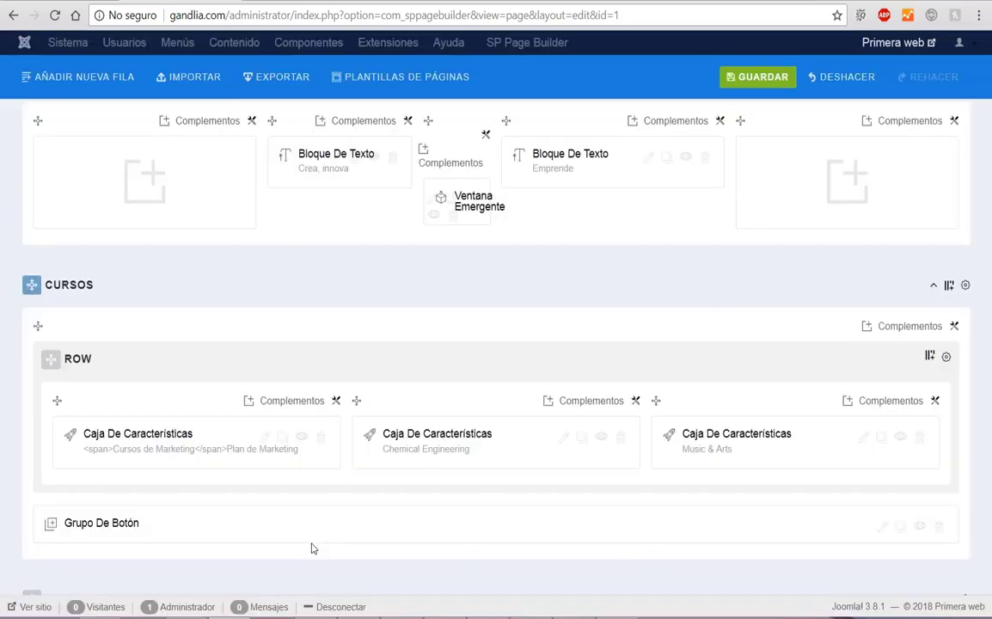
left_click(743, 80)
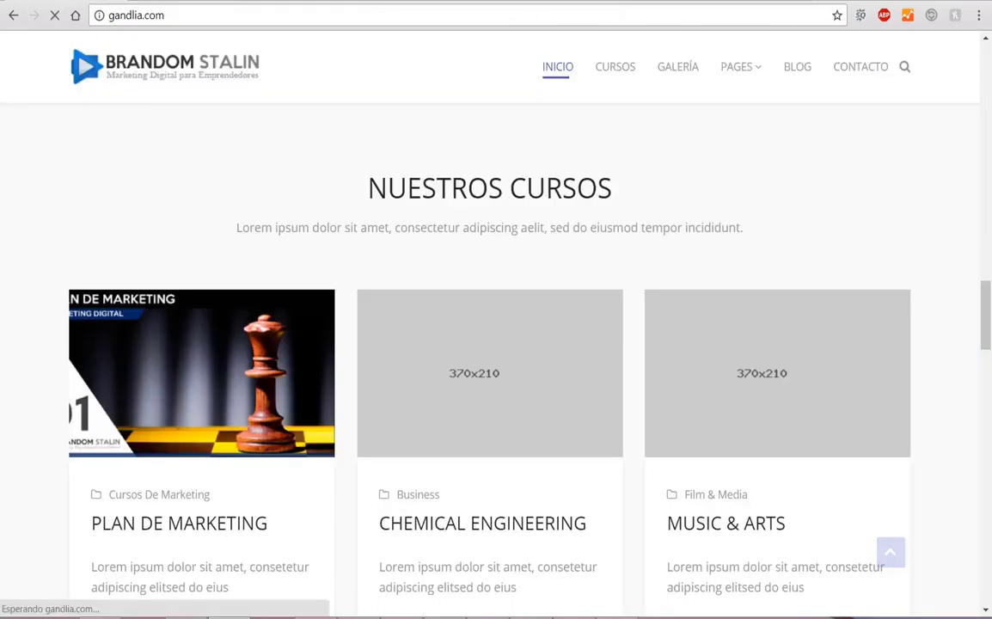
Examine the section heading, subtitle, three course cards and the View All Course button on the live home page
left_click_drag(260, 228, 719, 279)
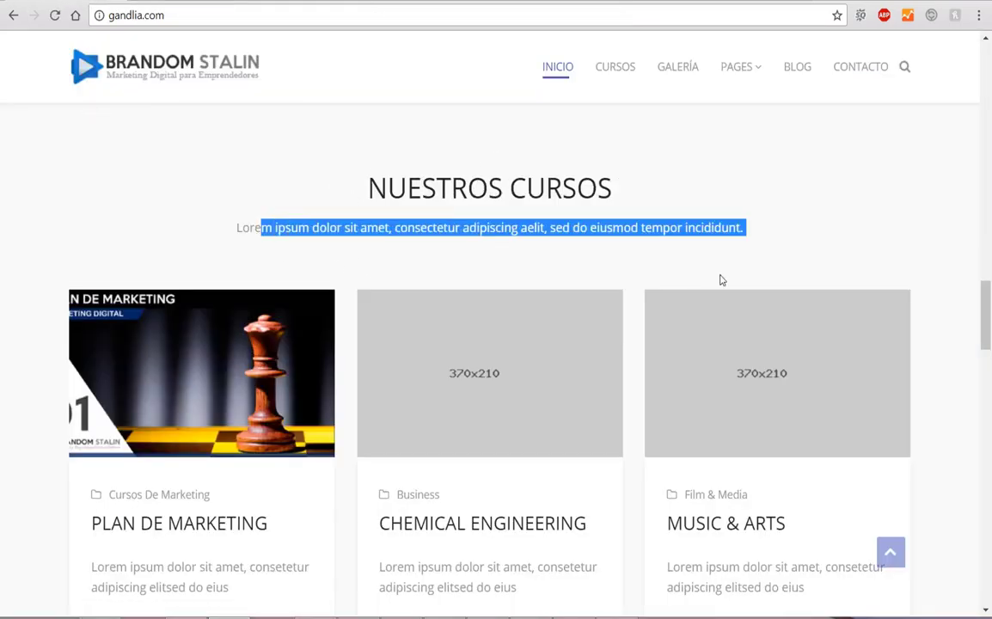
scroll(647, 292, "down", 3)
scroll(279, 298, "up", 3)
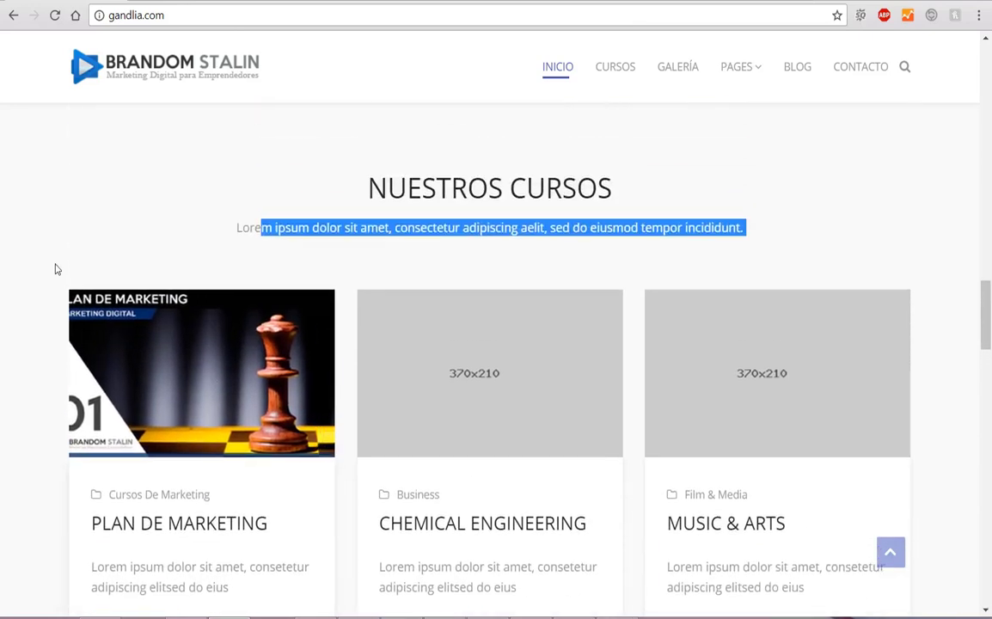
left_click(338, 259)
scroll(453, 253, "down", 2)
scroll(453, 252, "down", 1)
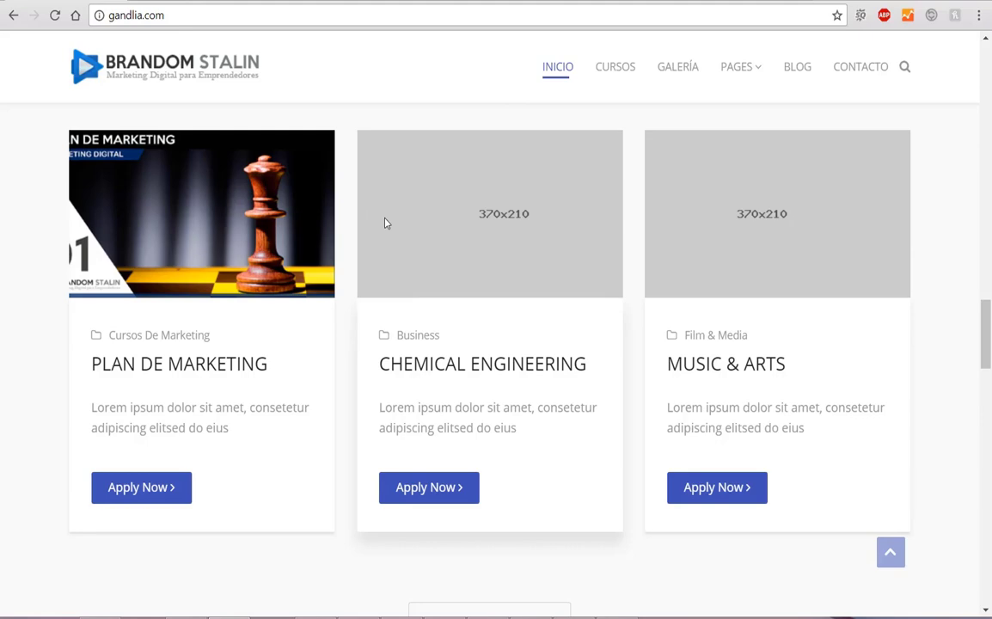
scroll(385, 222, "up", 1)
scroll(385, 220, "down", 2)
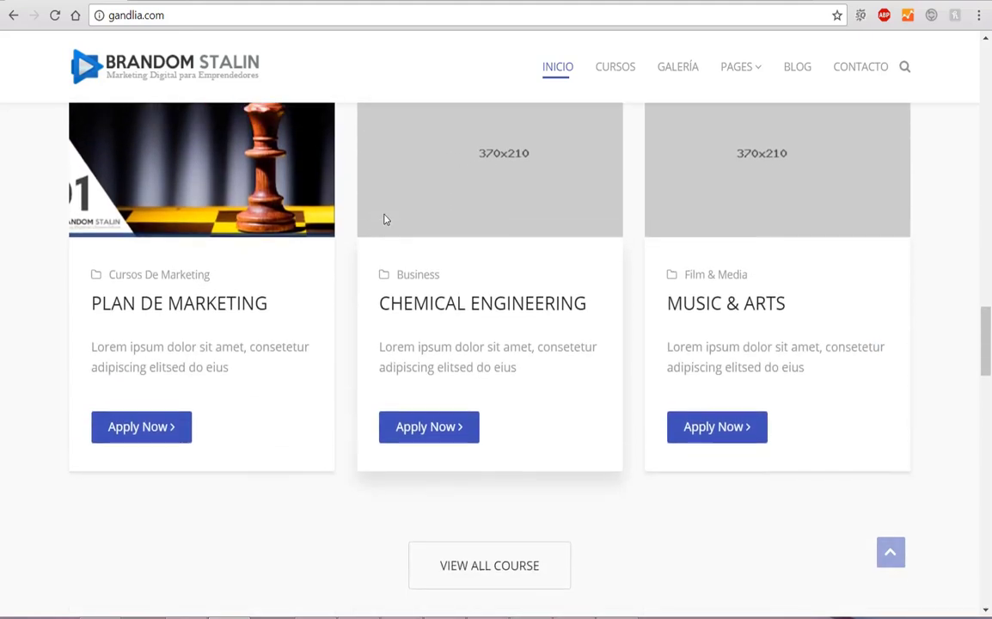
scroll(385, 220, "up", 1)
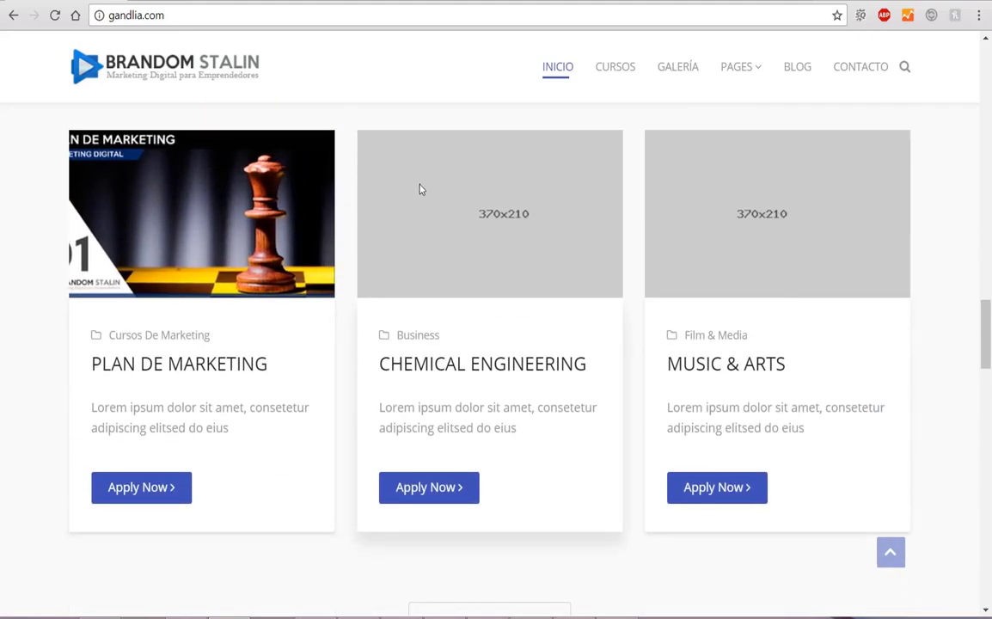
scroll(430, 181, "down", 4)
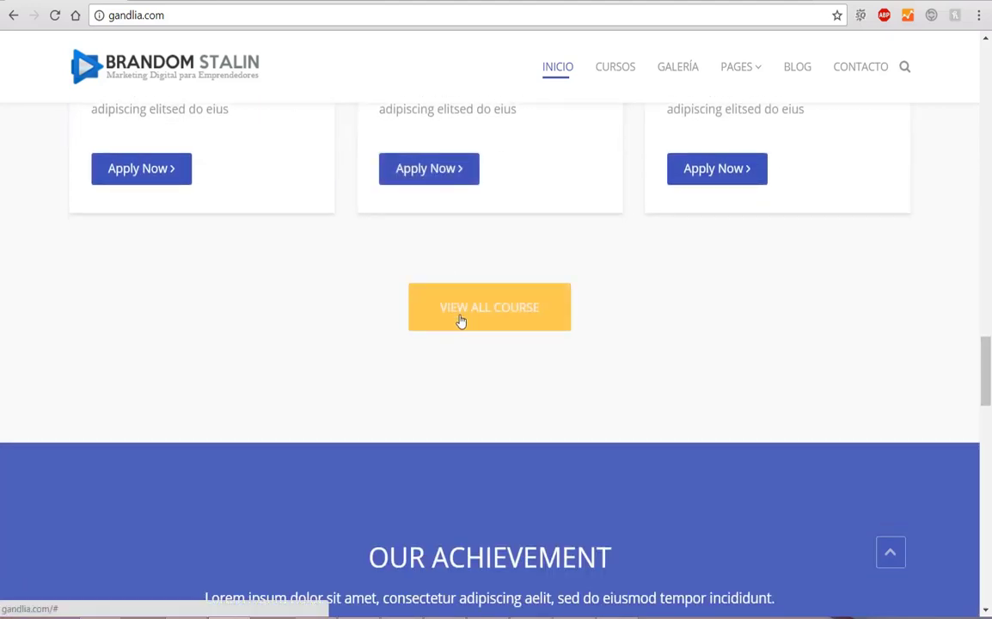
scroll(478, 307, "up", 4)
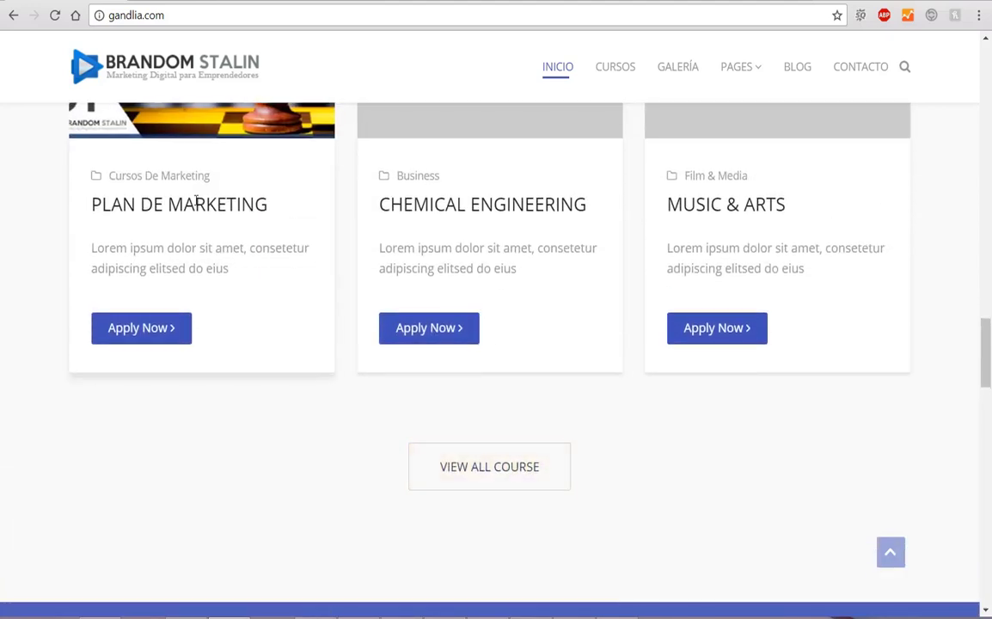
scroll(475, 225, "down", 1)
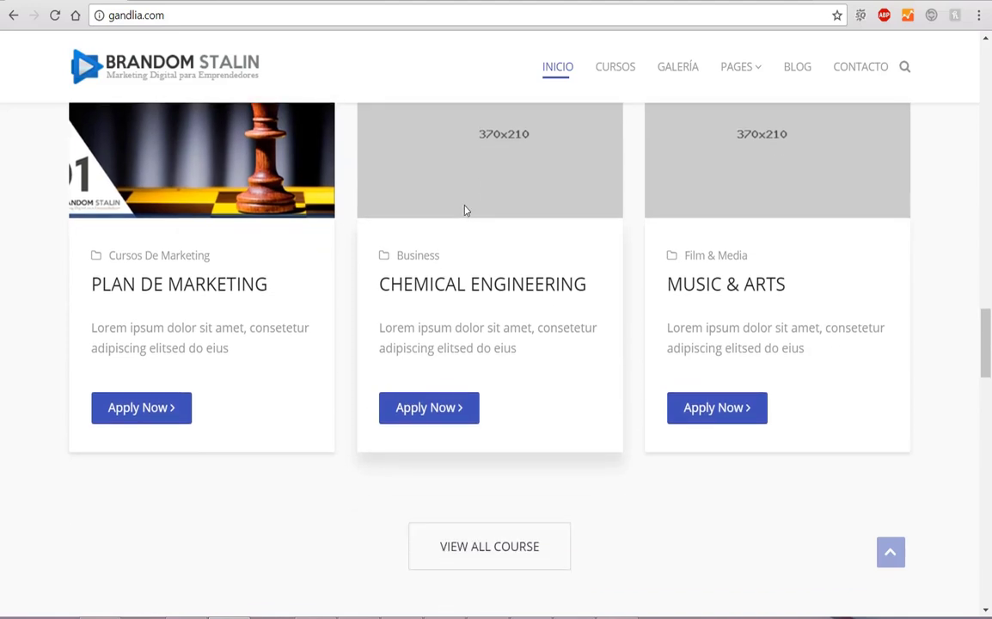
scroll(452, 485, "down", 1)
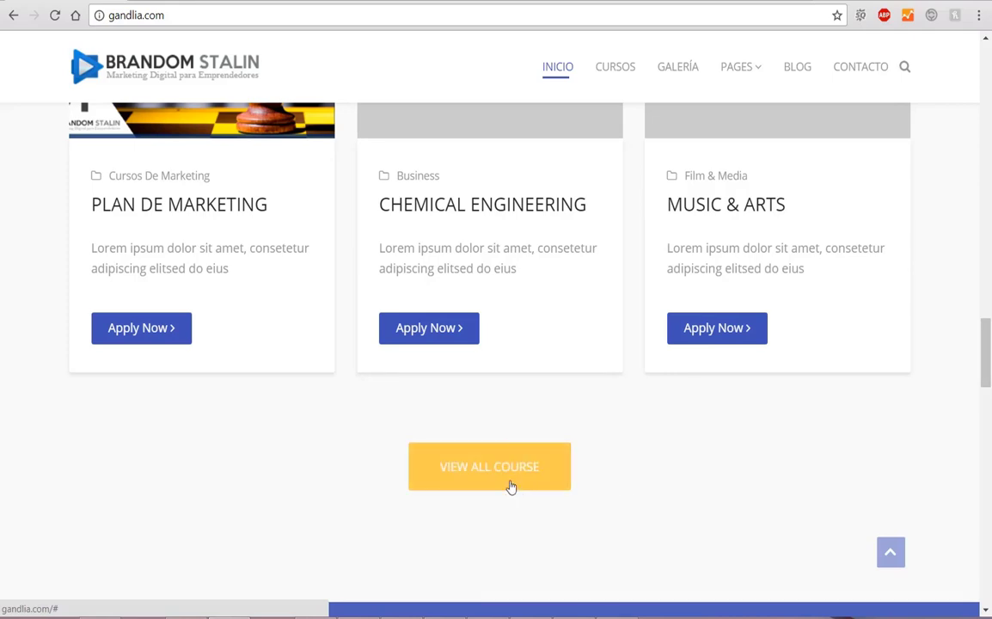
Return to the page editor and set the text of Item 1 in the CURSOS row's button group to MÁS CURSOS
key("ctrl+Tab")
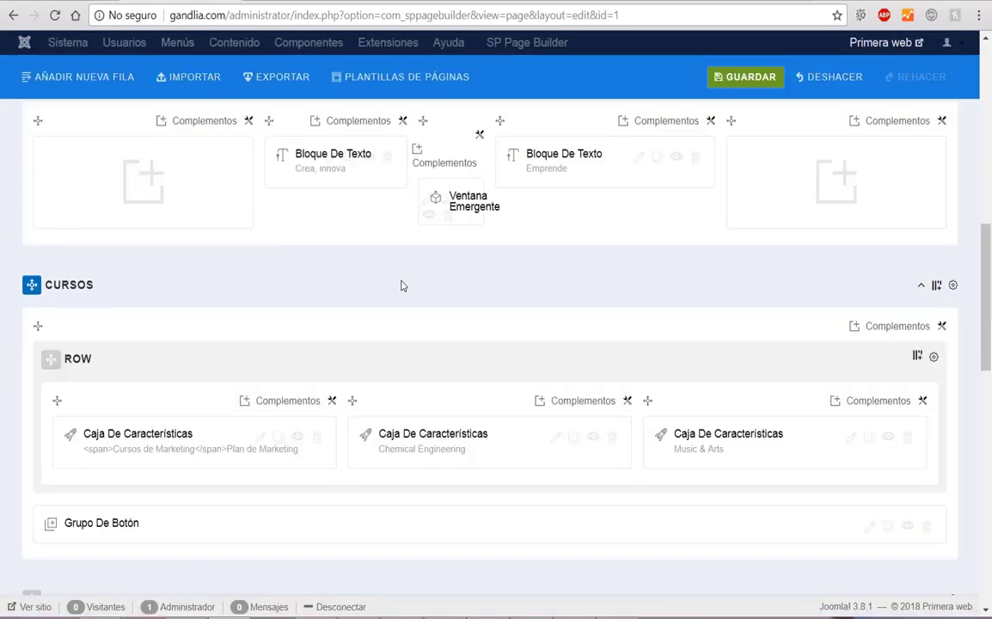
scroll(404, 283, "down", 2)
scroll(70, 268, "down", 1)
scroll(184, 335, "up", 1)
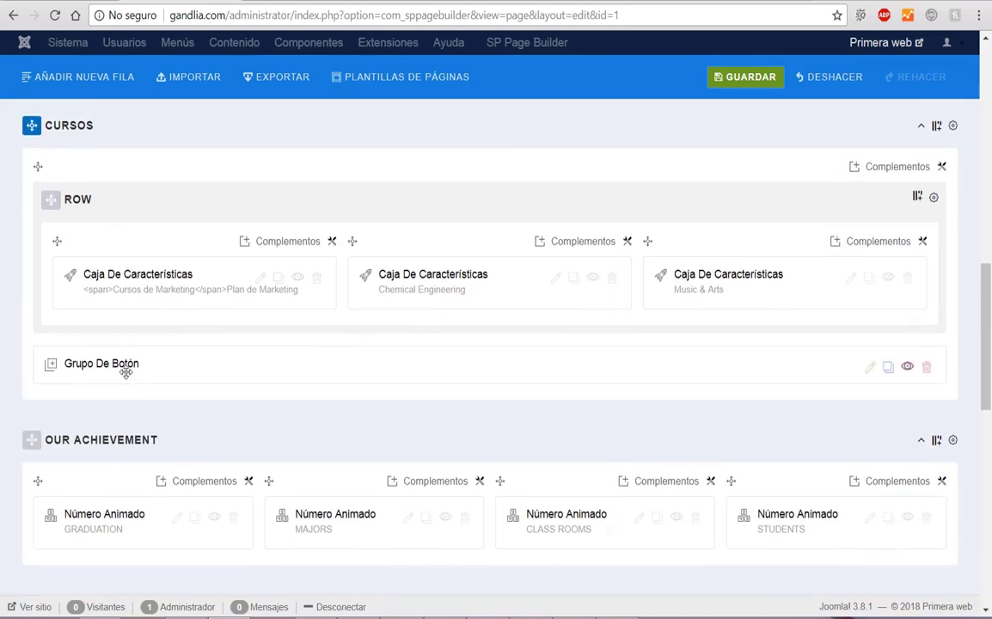
left_click(870, 369)
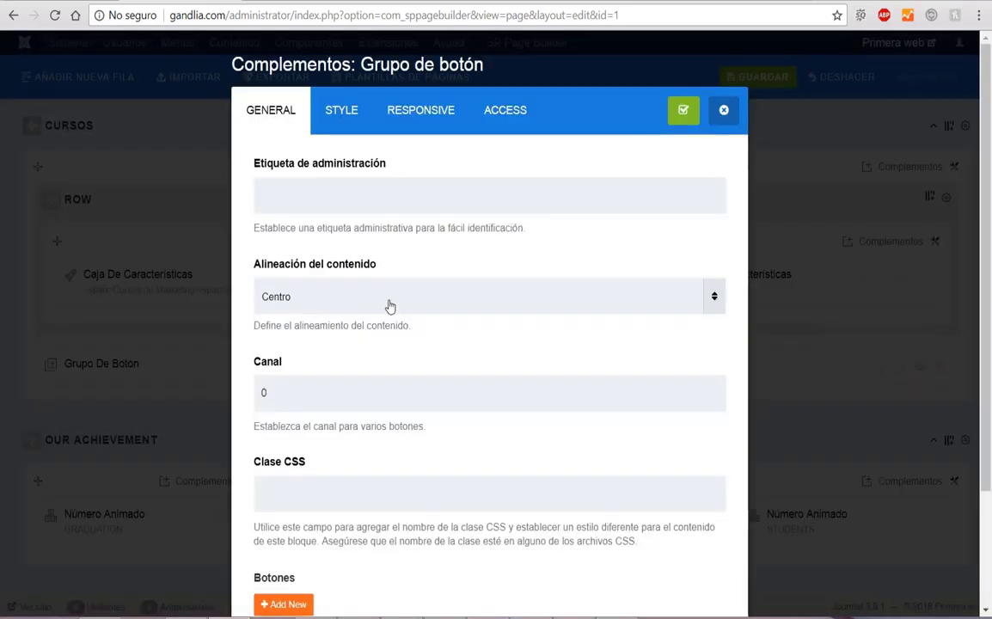
scroll(409, 306, "down", 2)
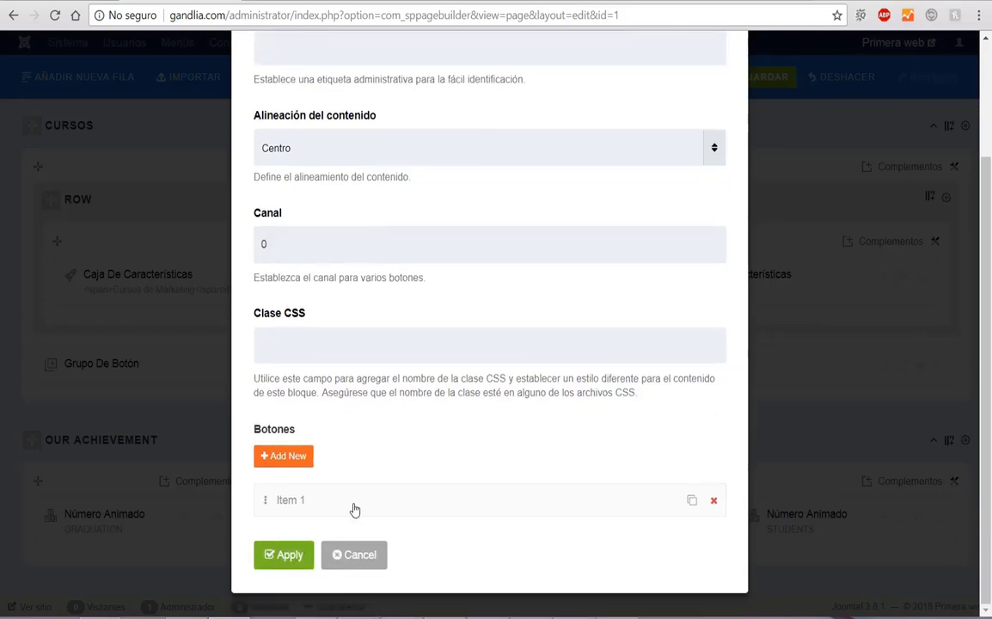
left_click(357, 500)
scroll(412, 414, "down", 3)
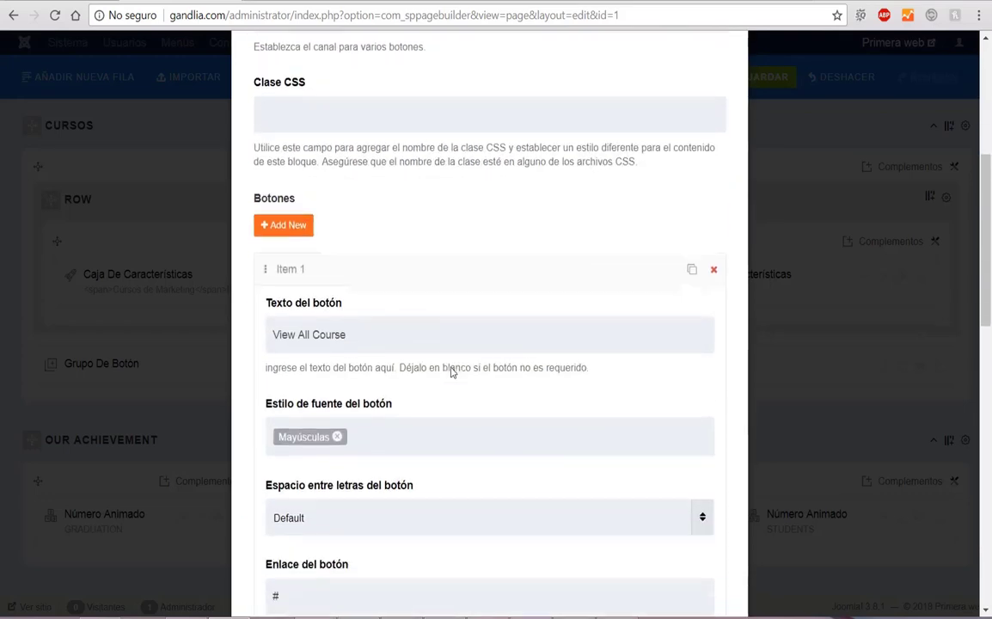
left_click_drag(361, 330, 261, 331)
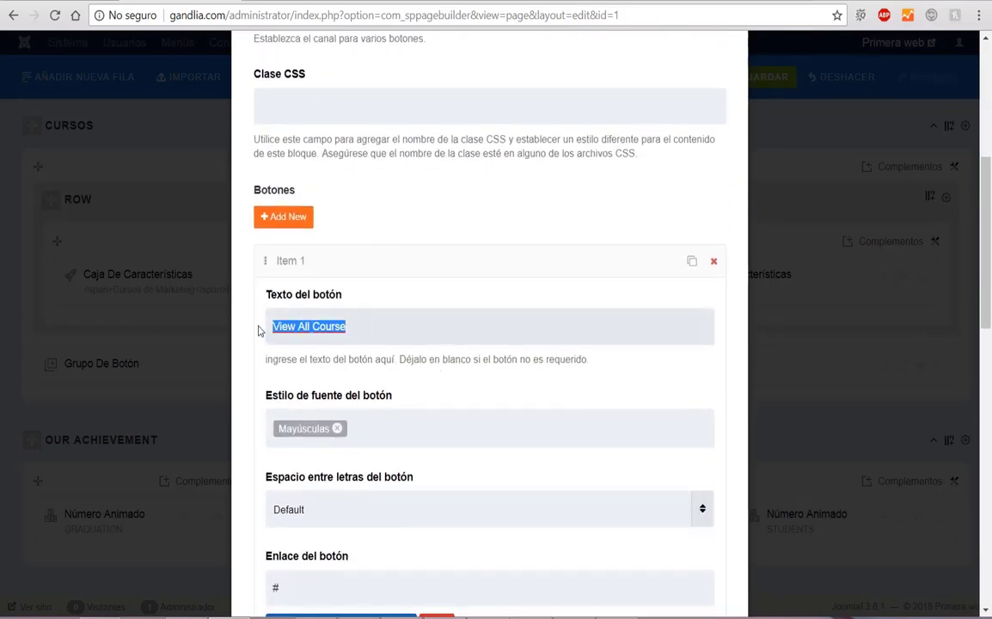
type("MÁS CURSOS")
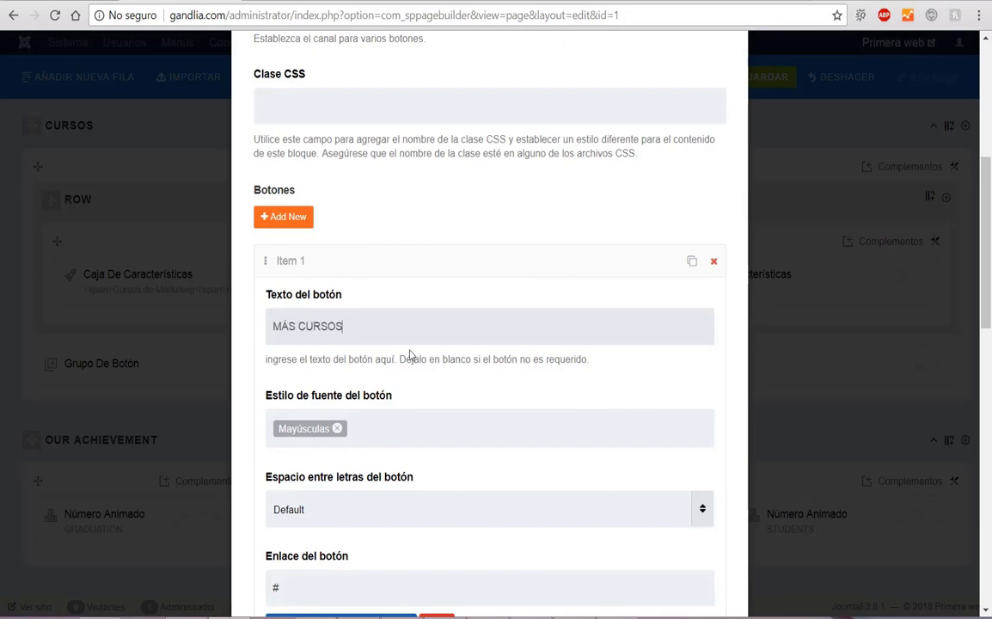
Apply the button group's settings and save the page
scroll(366, 352, "down", 10)
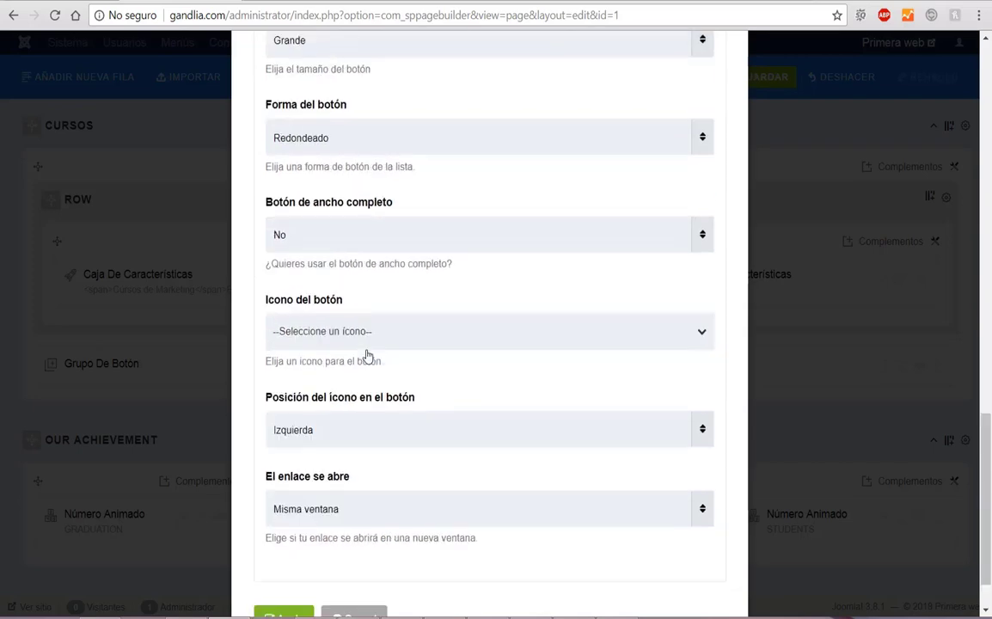
left_click(287, 554)
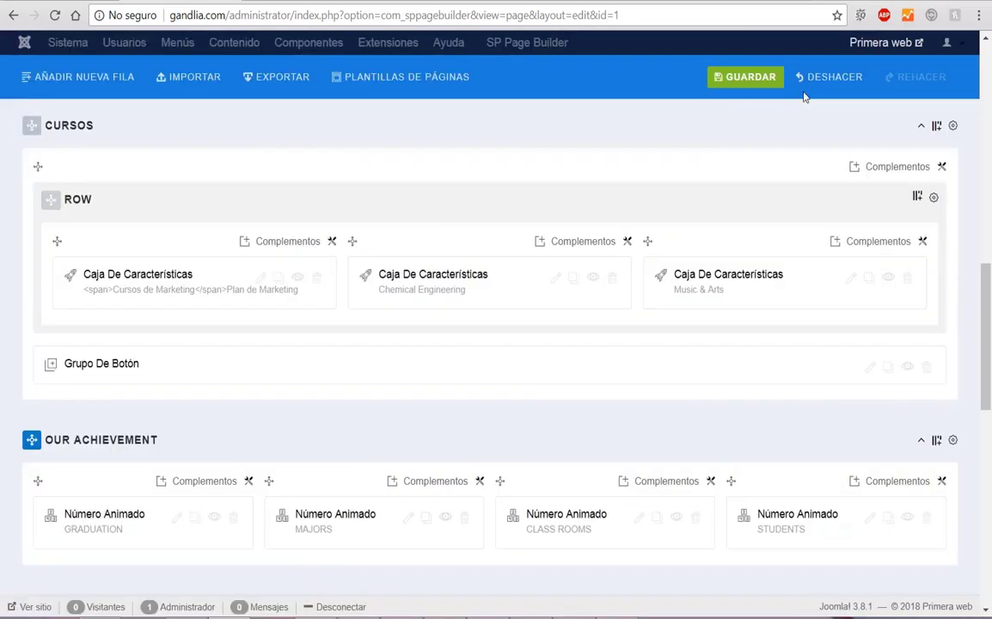
left_click(743, 75)
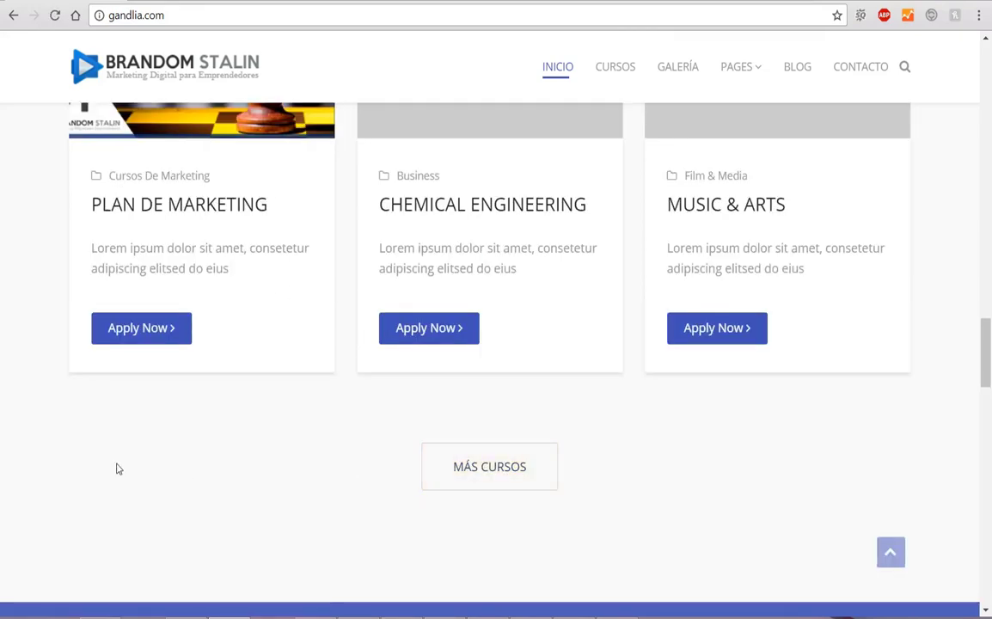
Return to the page editor and open Item 1 of the button group in the CURSOS row for editing
left_click(207, 0)
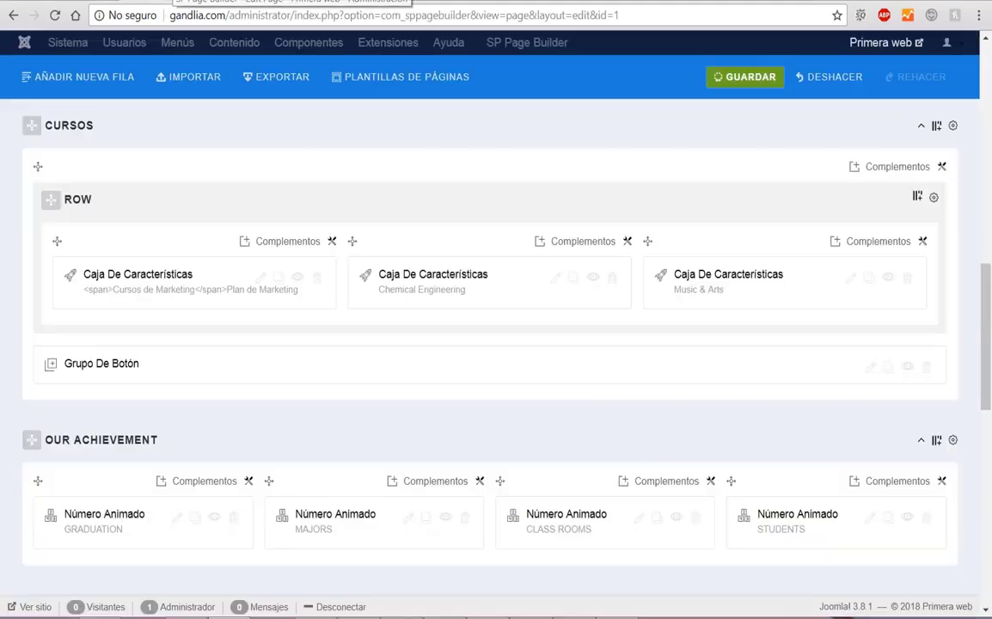
left_click(870, 371)
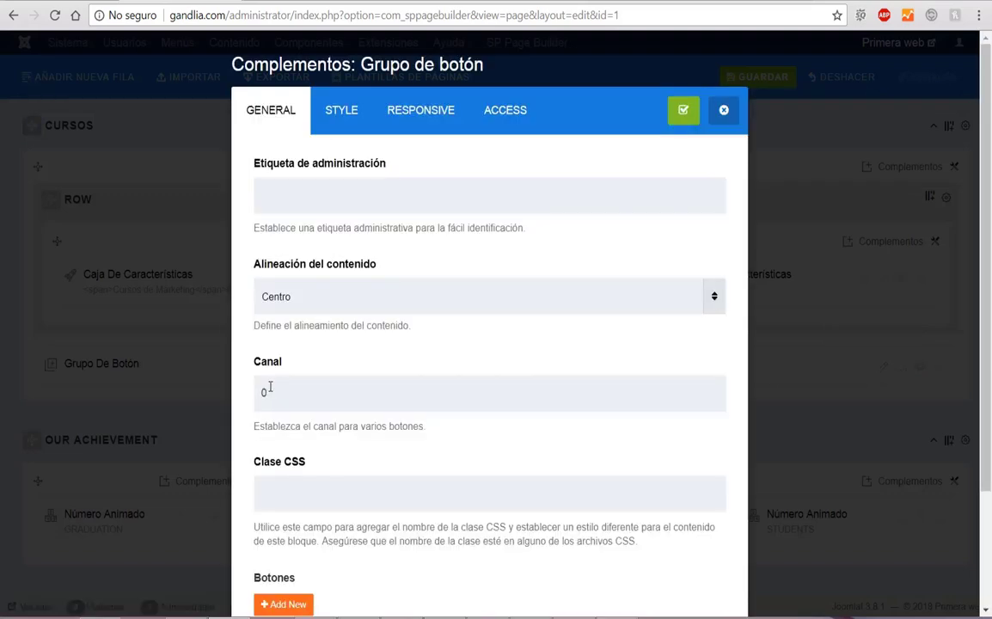
scroll(416, 336, "down", 2)
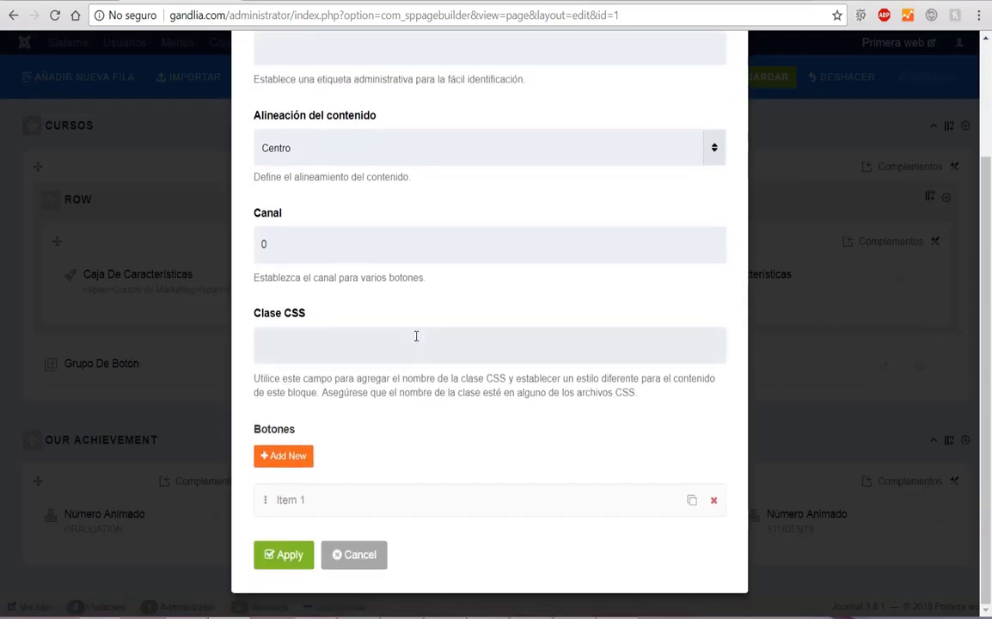
left_click(356, 503)
scroll(481, 343, "down", 5)
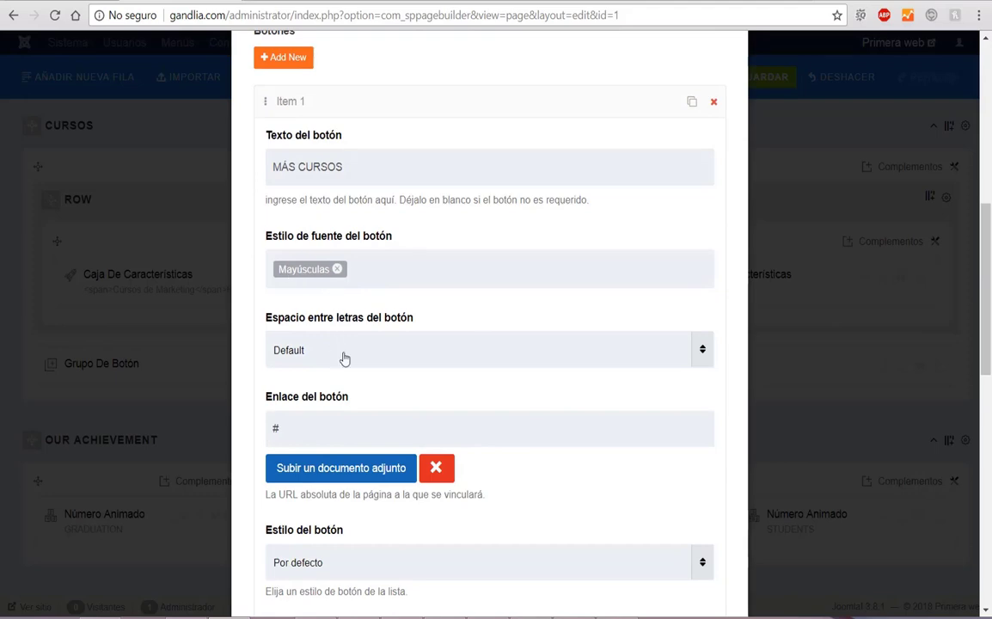
Review the button's link field and the available style, appearance and size options without changing them
scroll(348, 357, "down", 1)
scroll(352, 284, "down", 1)
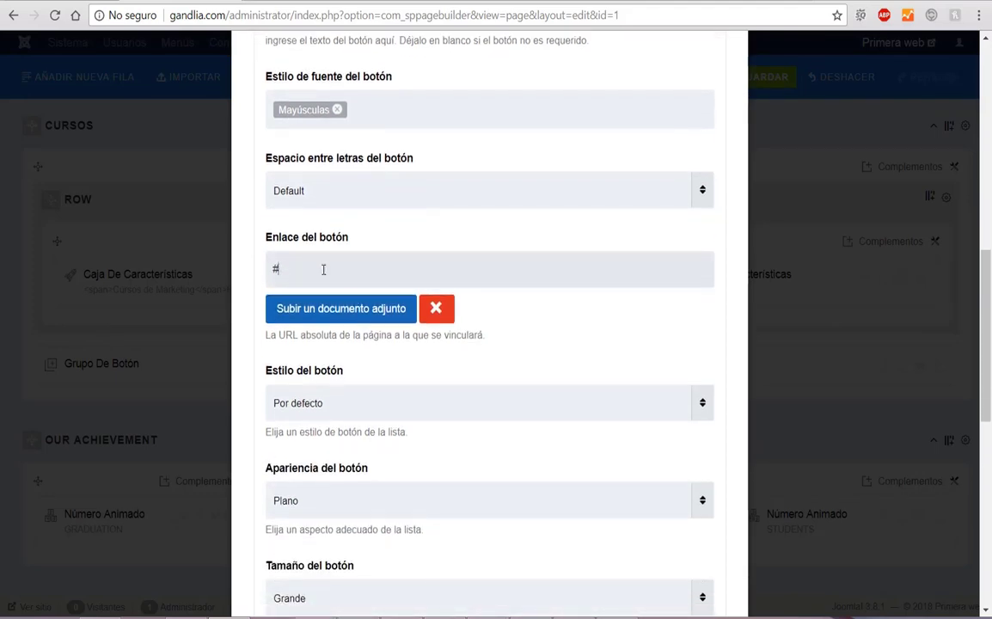
scroll(488, 263, "down", 1)
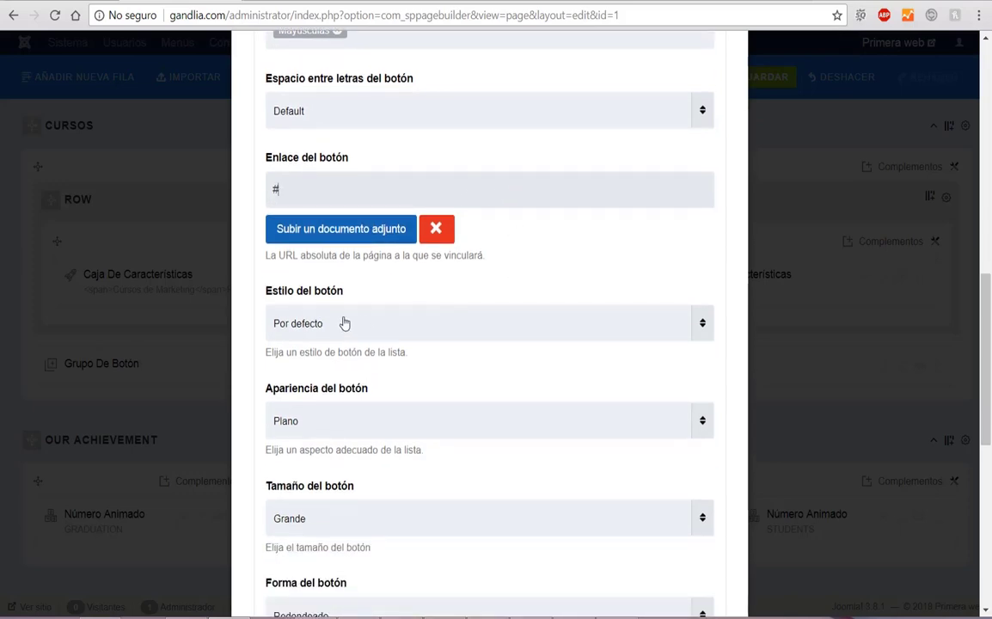
scroll(385, 318, "down", 1)
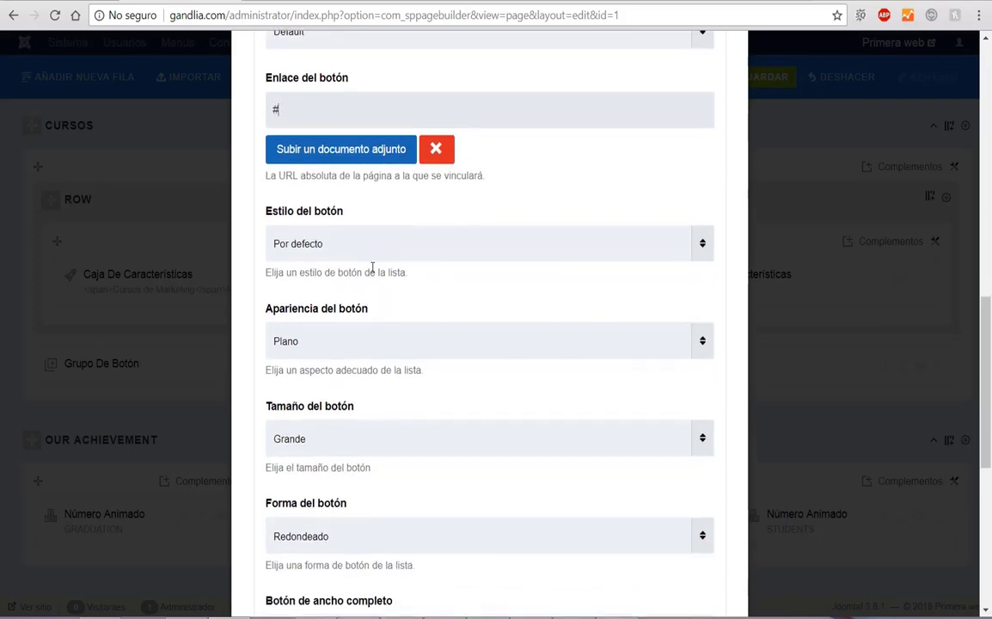
left_click(363, 256)
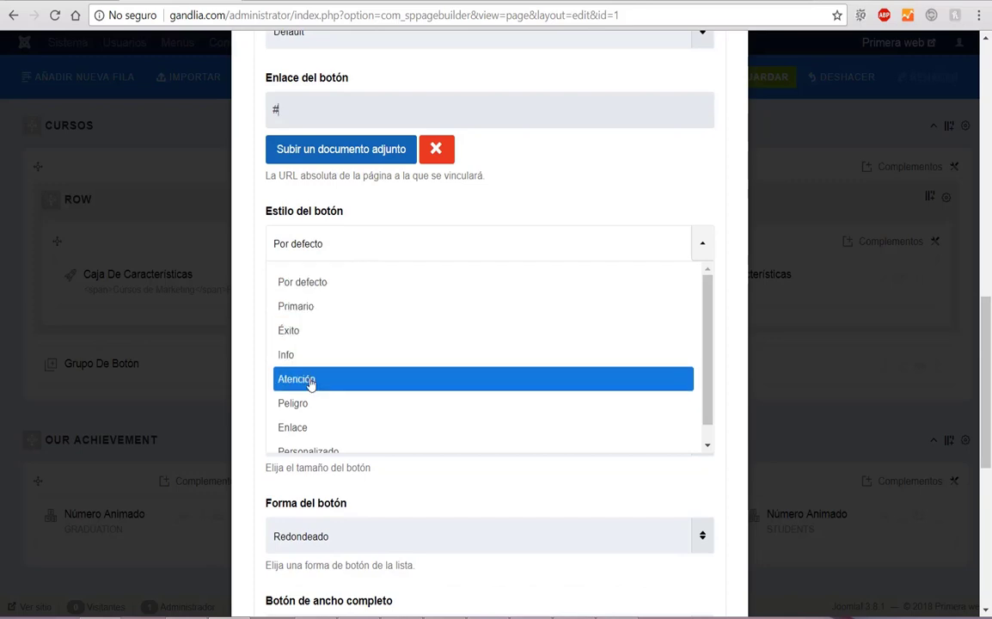
left_click(252, 315)
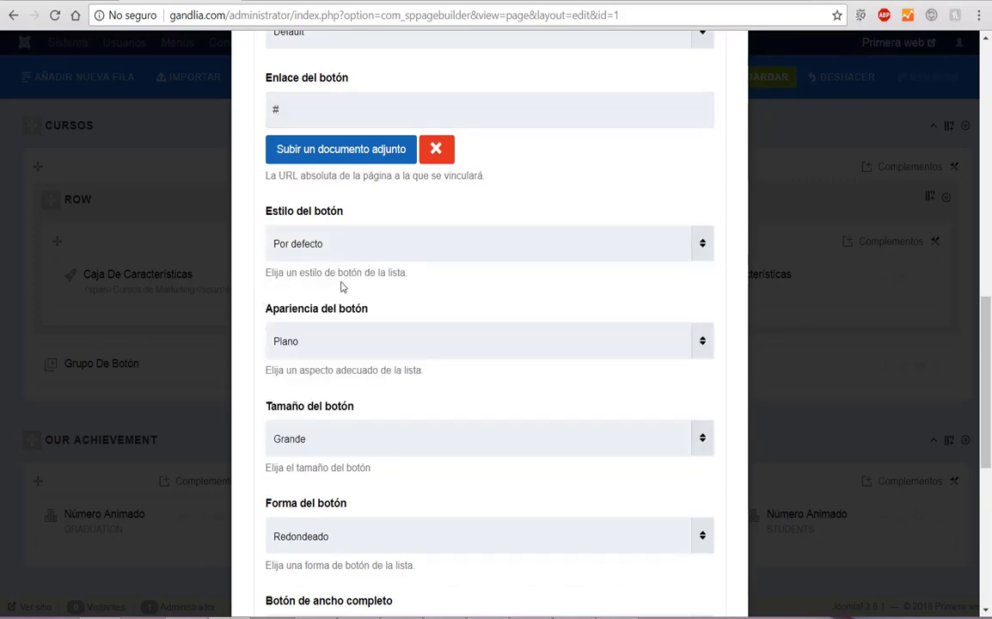
scroll(359, 291, "down", 1)
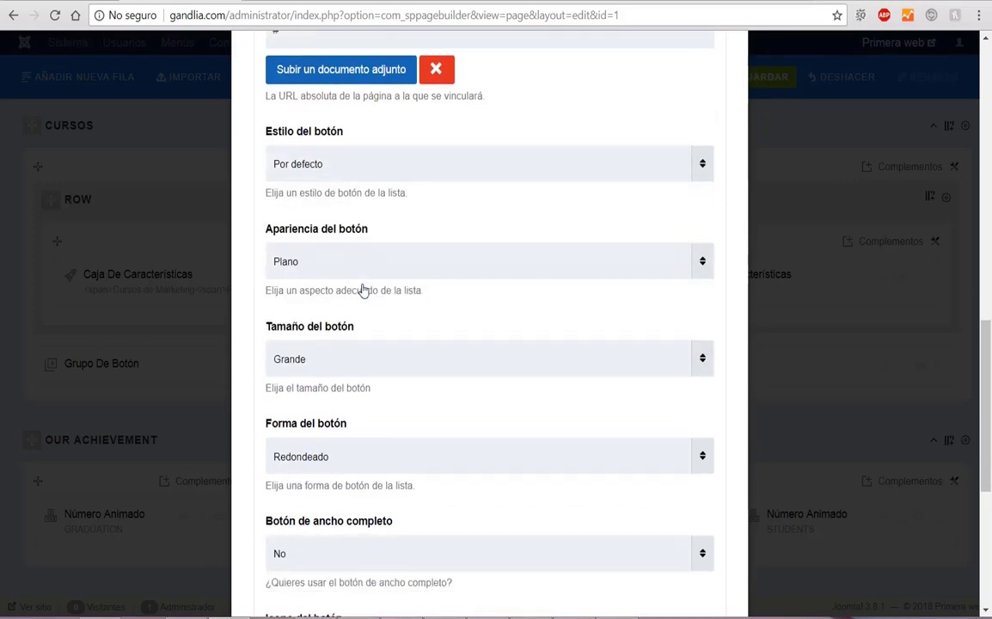
left_click(365, 257)
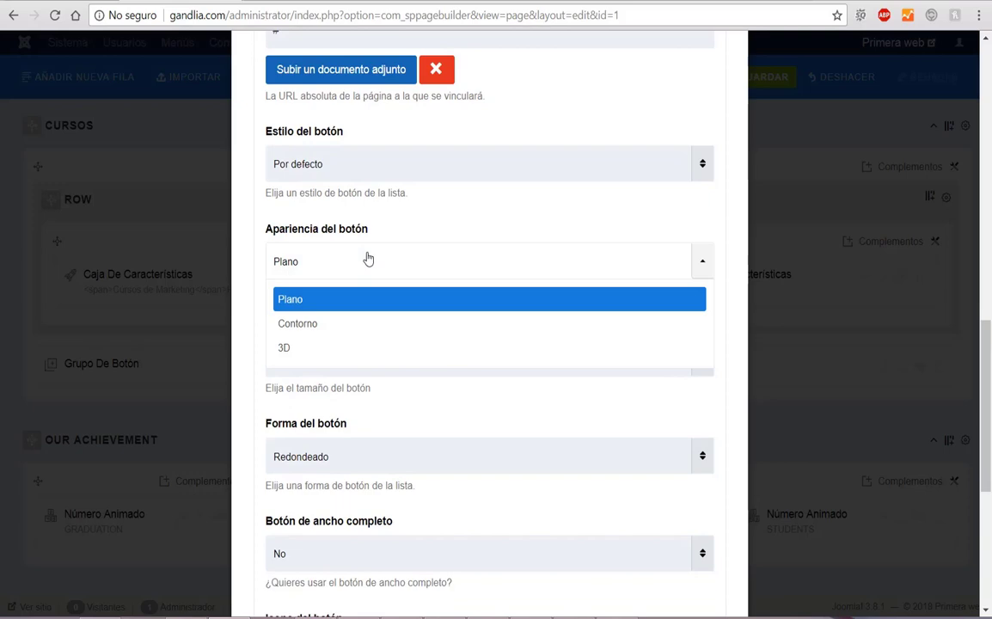
left_click(368, 258)
scroll(378, 279, "down", 1)
left_click(370, 280)
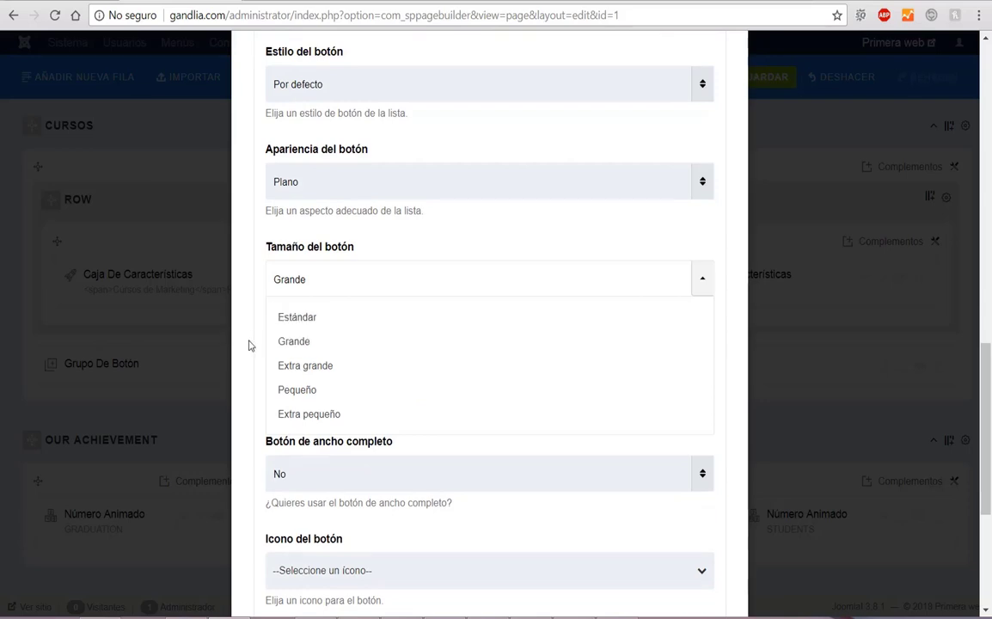
left_click(370, 276)
Set the MÁS CURSOS button's full-width option (Botón de ancho completo) to Sí
scroll(370, 258, "down", 2)
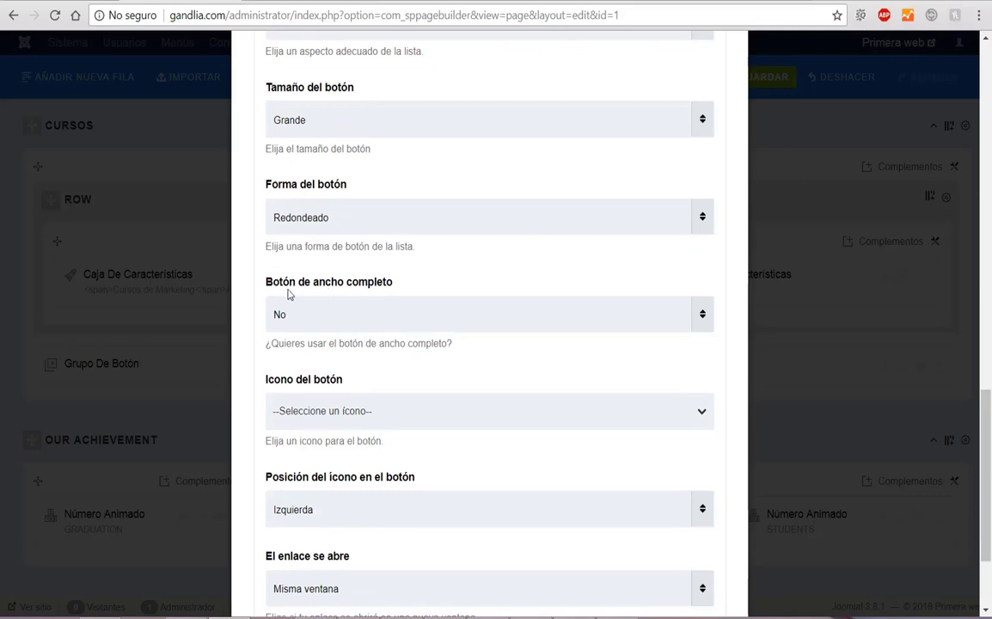
left_click(383, 311)
left_click(303, 379)
scroll(374, 339, "down", 1)
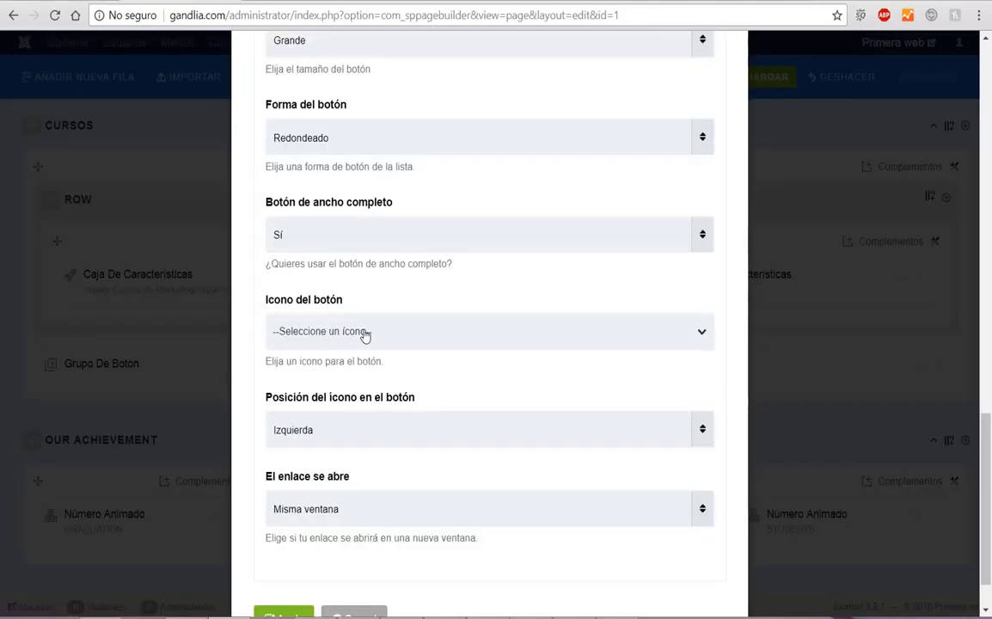
Search the button icons for "CO" and choose the coffee icon for the MÁS CURSOS button
left_click(364, 336)
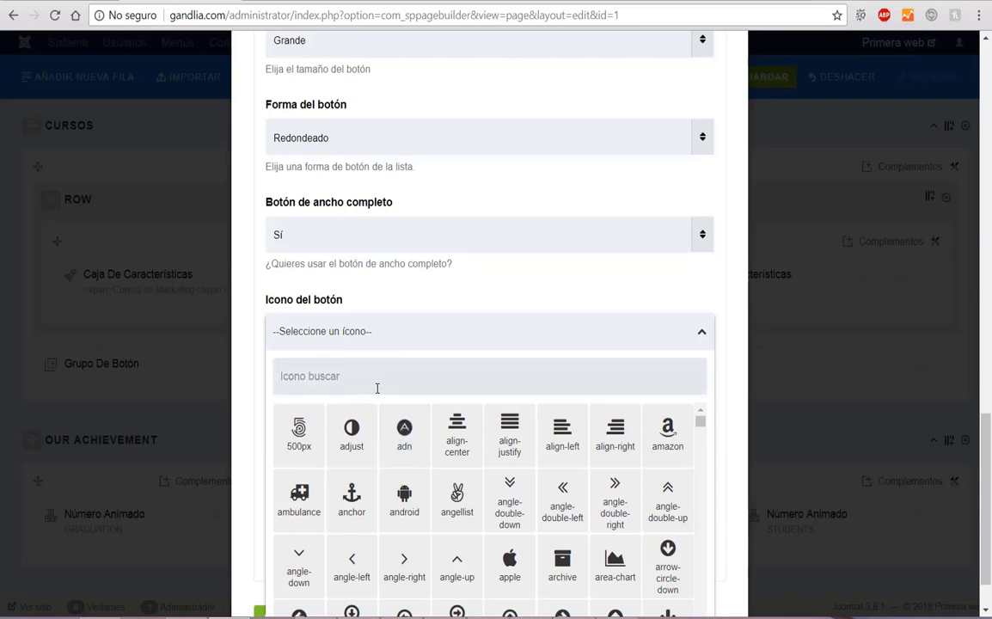
type("C")
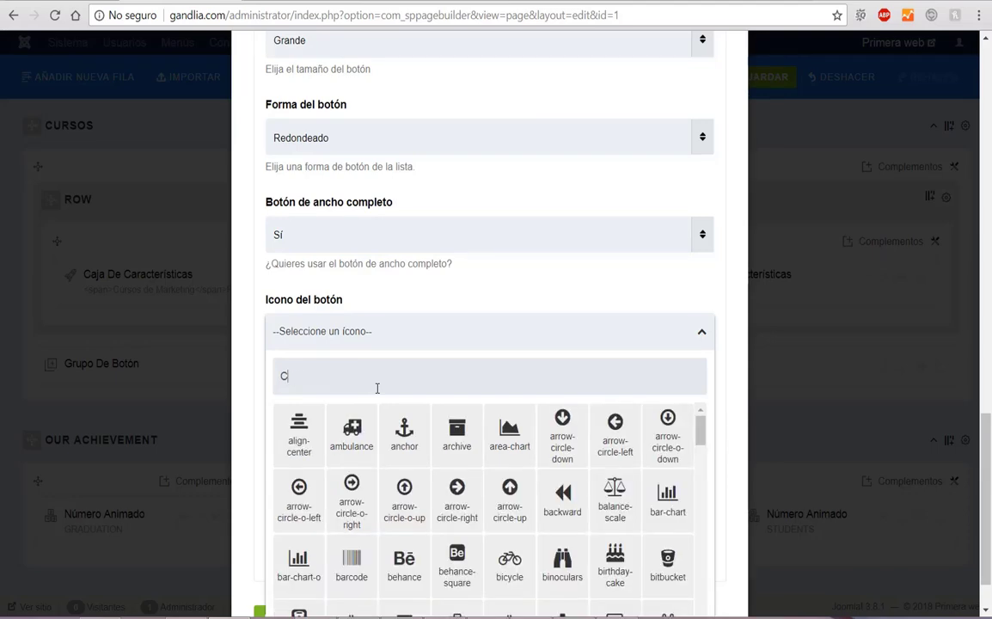
type("O")
scroll(550, 439, "down", 3)
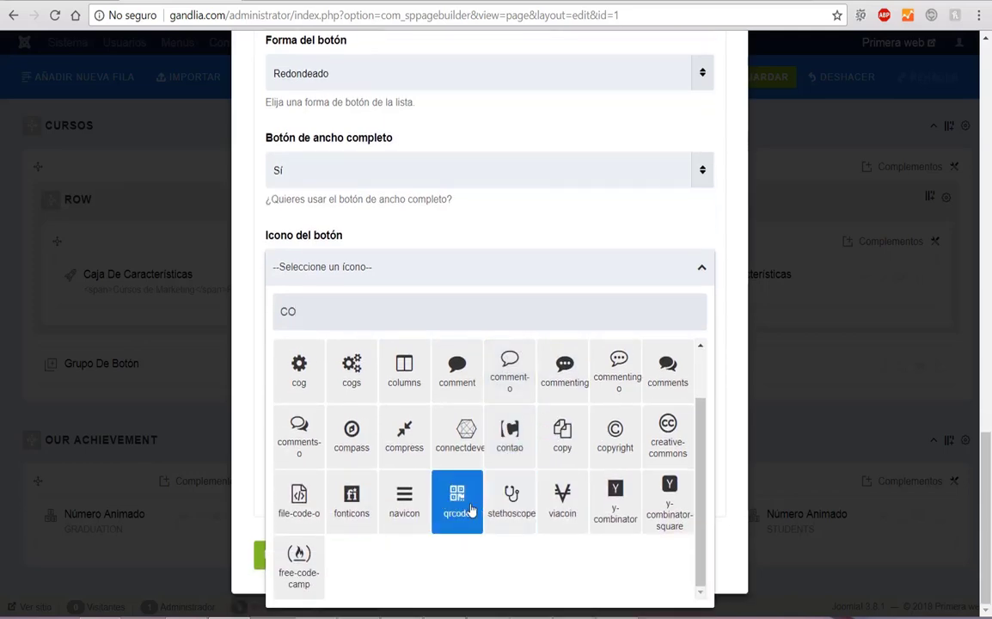
scroll(540, 422, "up", 3)
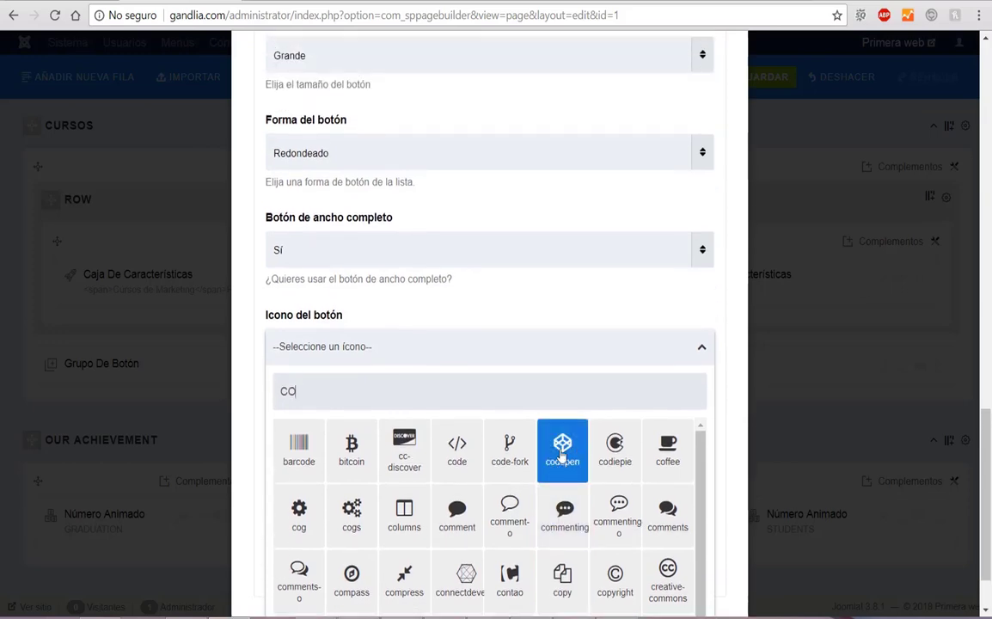
left_click(670, 449)
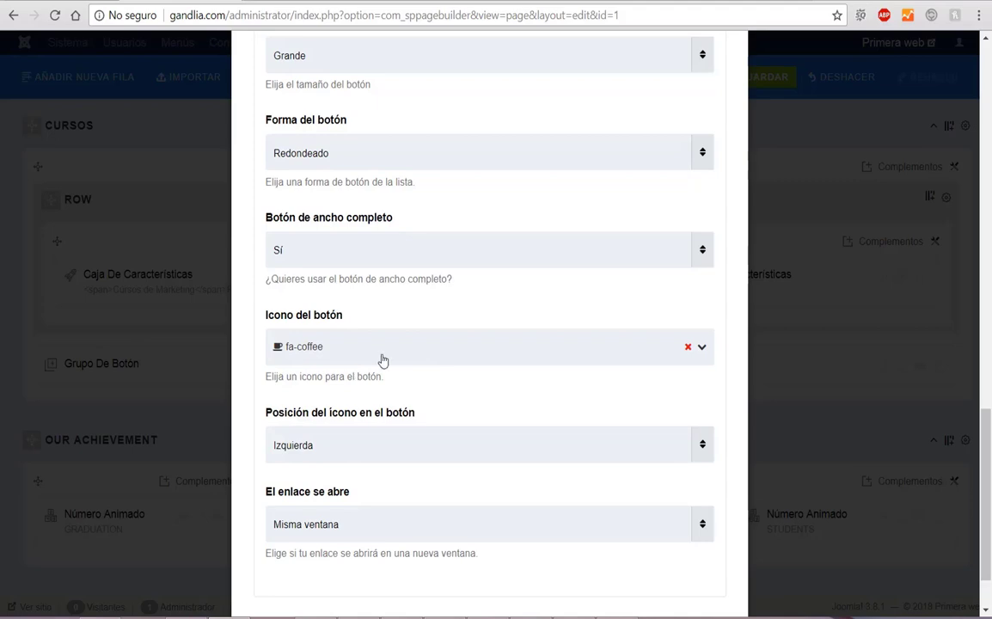
Apply the button group's full-width and icon settings and save the page
scroll(316, 322, "down", 2)
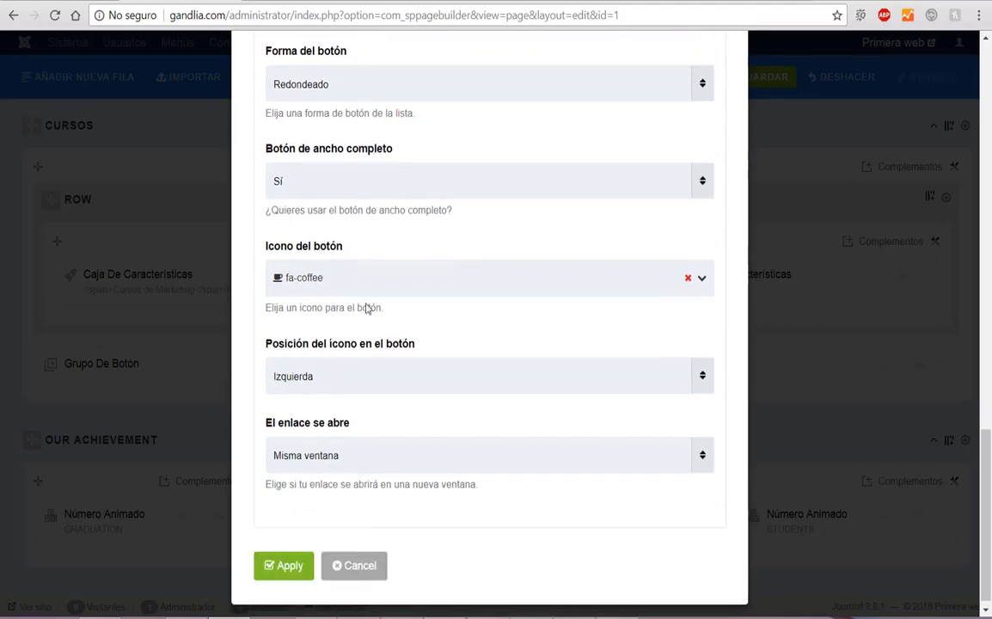
left_click(291, 557)
left_click(744, 77)
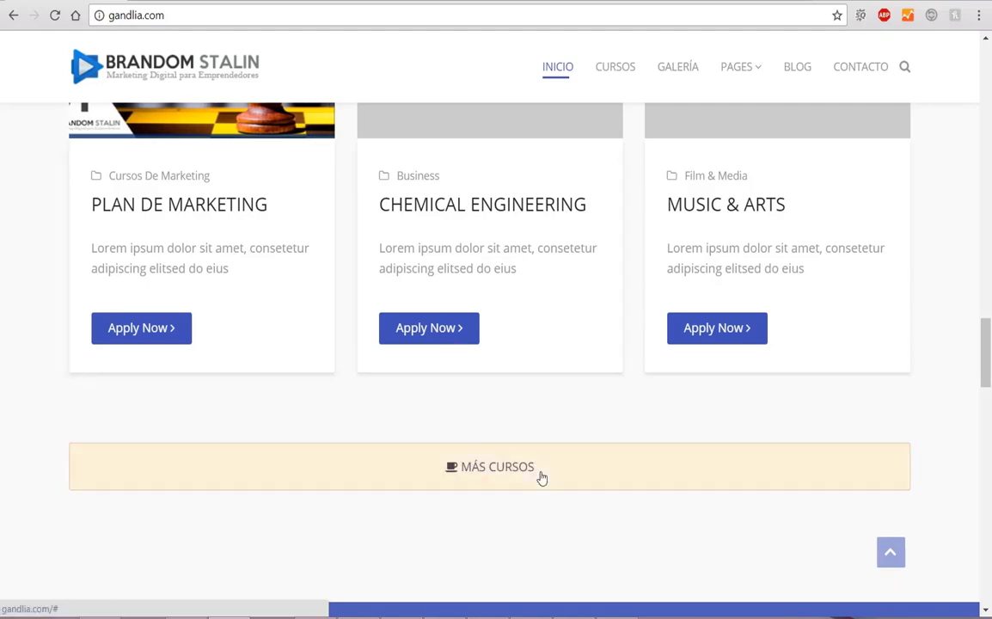
Examine the MÁS CURSOS button, the course cards and the neighbouring sections on the live home page
scroll(327, 554, "up", 2)
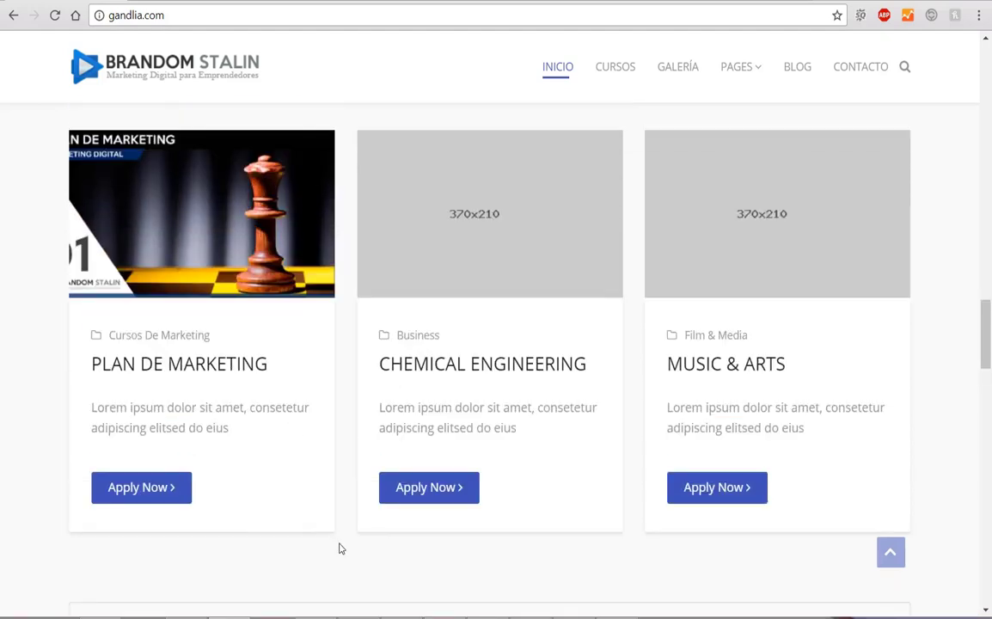
scroll(340, 548, "down", 4)
scroll(394, 250, "down", 3)
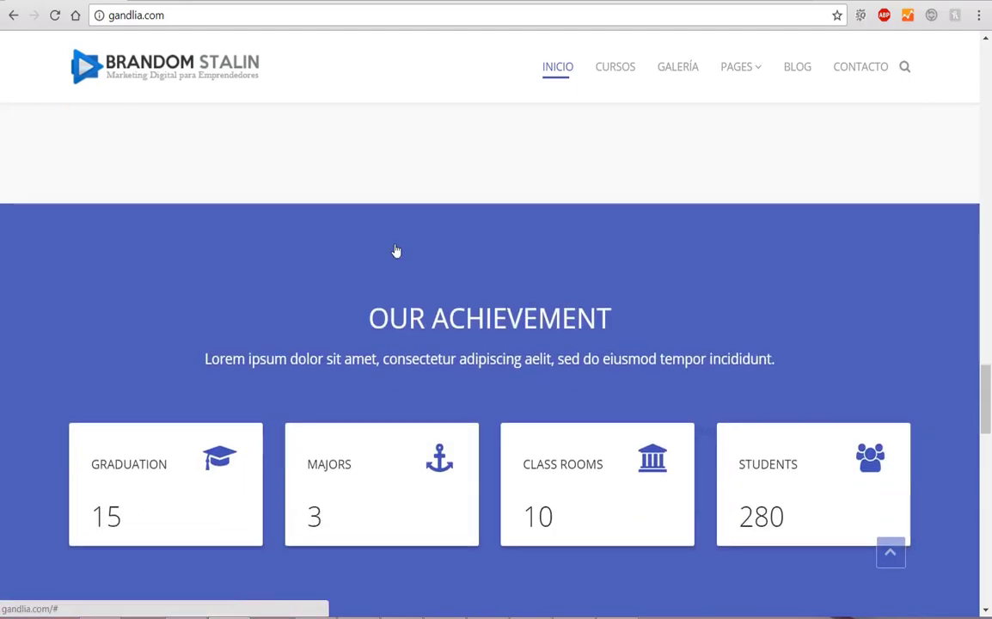
scroll(391, 251, "up", 1)
scroll(388, 251, "up", 5)
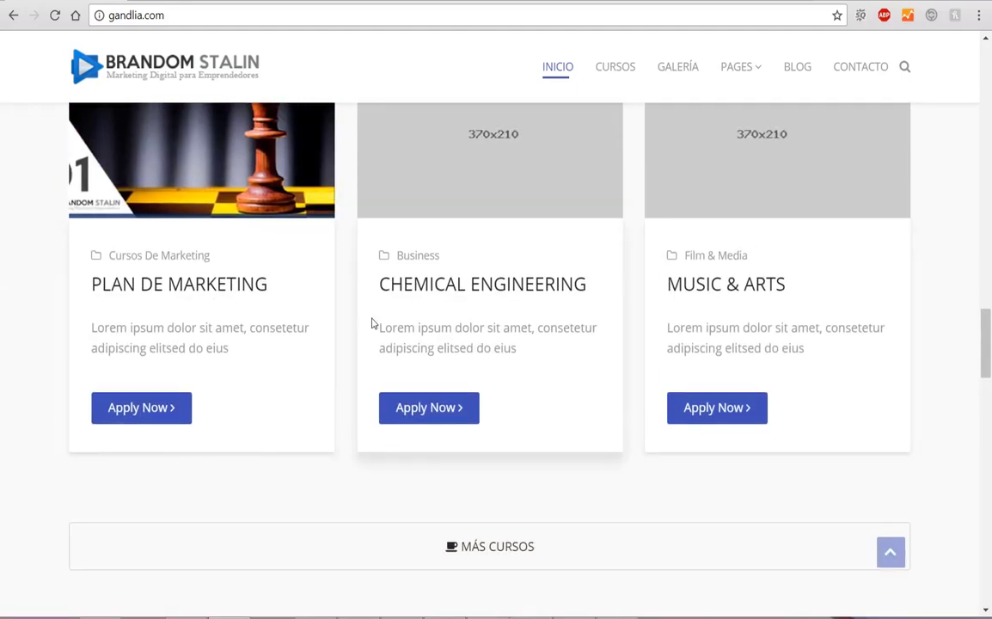
scroll(640, 395, "up", 10)
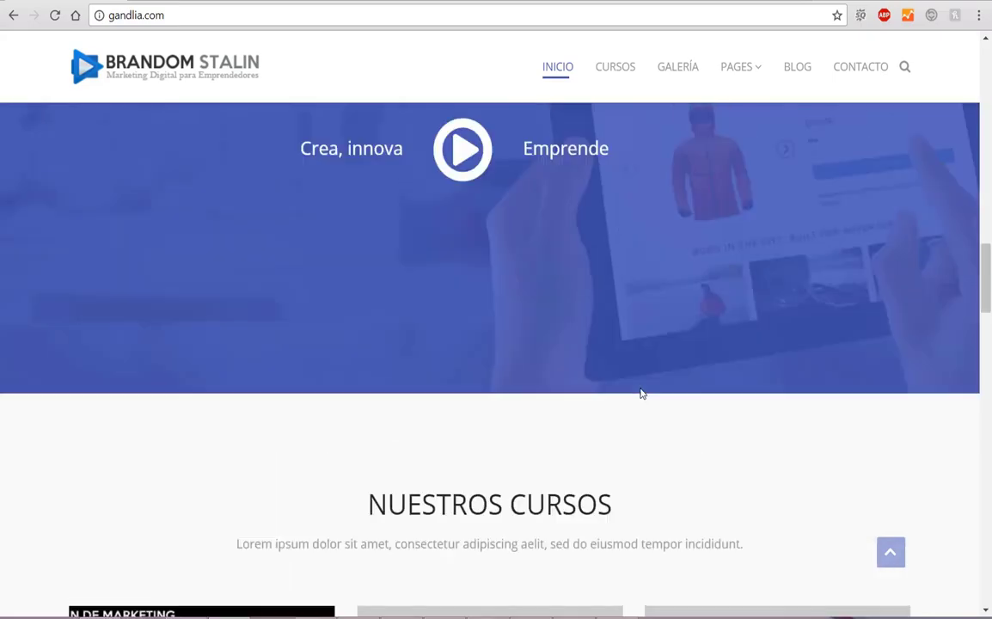
scroll(640, 395, "down", 10)
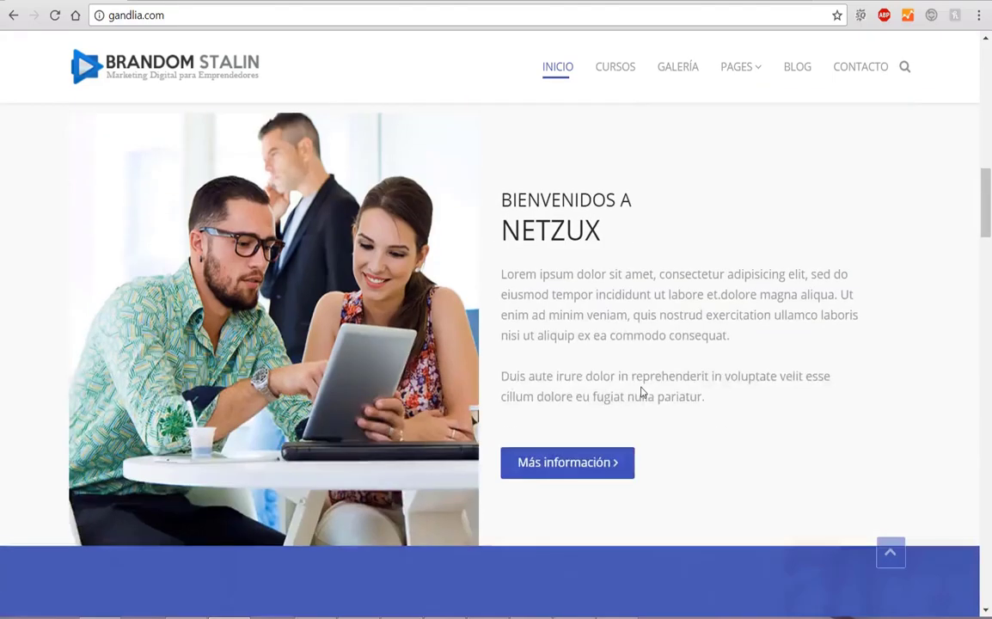
scroll(640, 393, "down", 1)
scroll(452, 251, "up", 1)
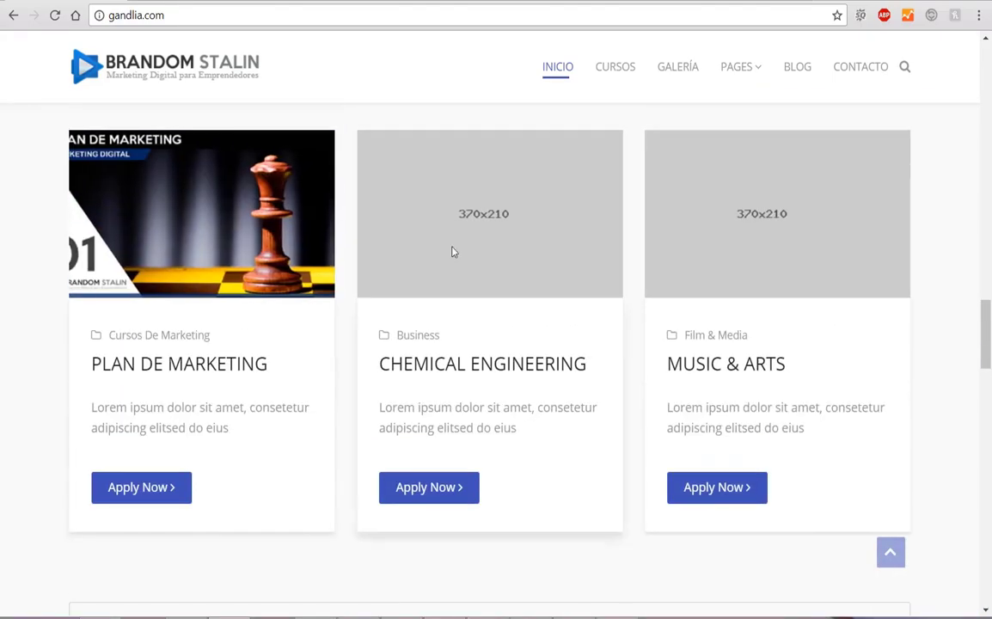